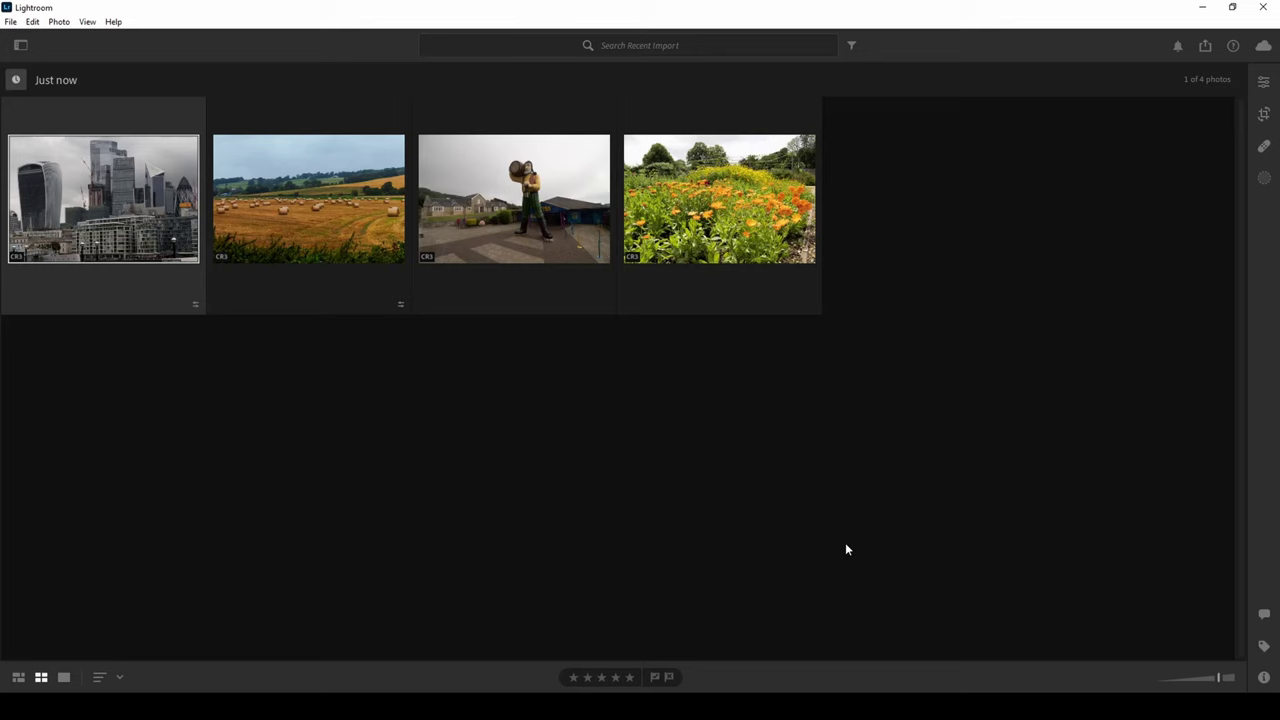
Open the London skyline photo in Edit and expand the Effects section to show Texture, Clarity, Dehaze, Vignette and Grain
click(1263, 81)
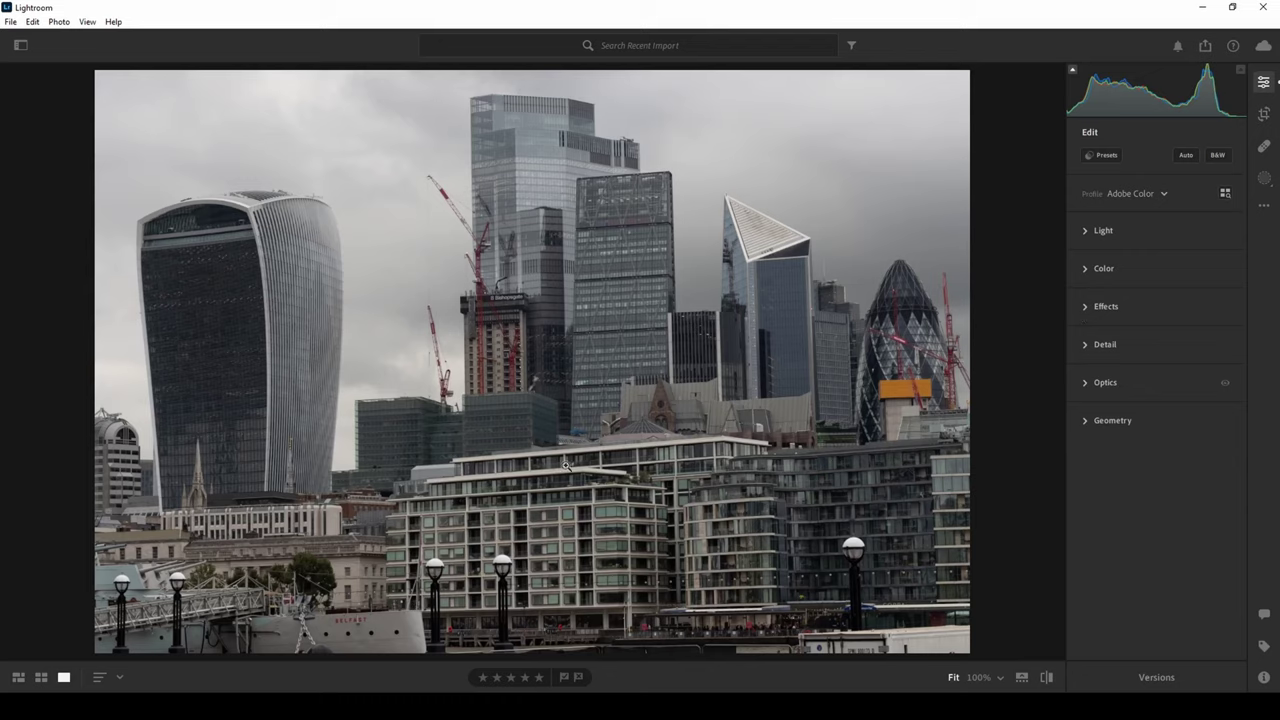
click(1085, 306)
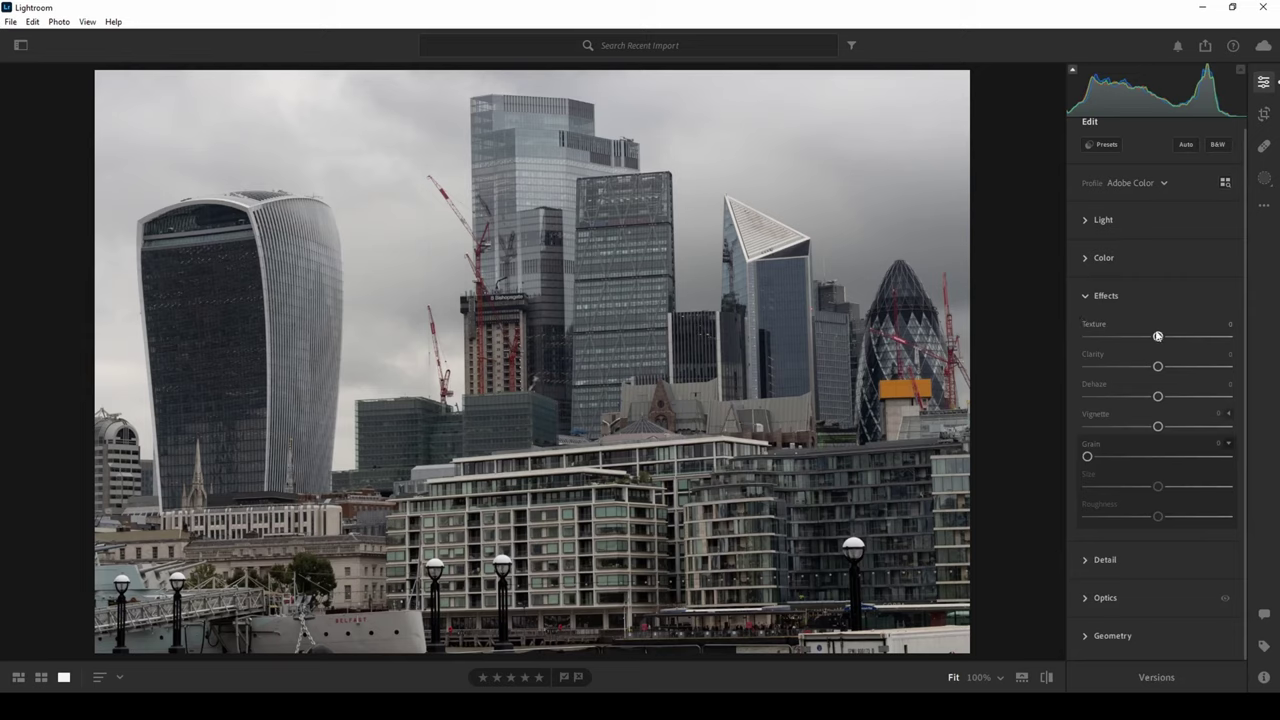
Try Texture at -100 and +100, reset it to 0, then set Clarity to +100 after trying -100
drag(1158, 338, 1068, 338)
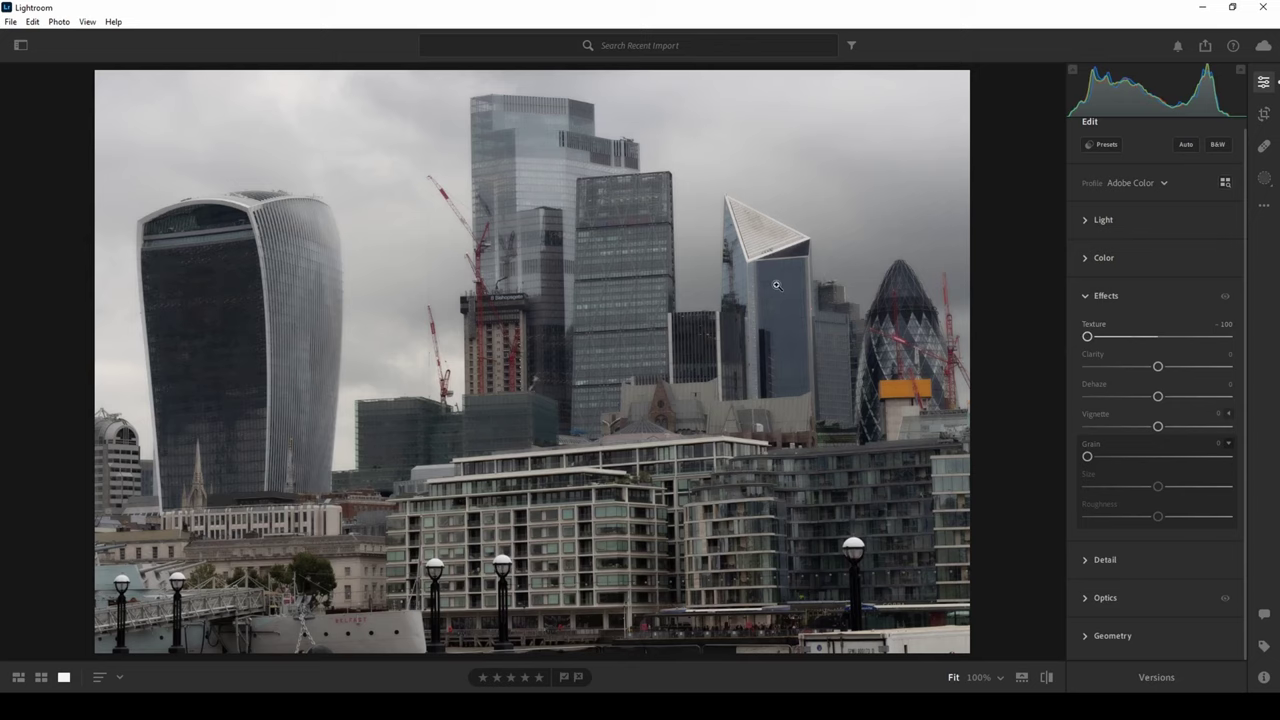
drag(1087, 337, 1230, 337)
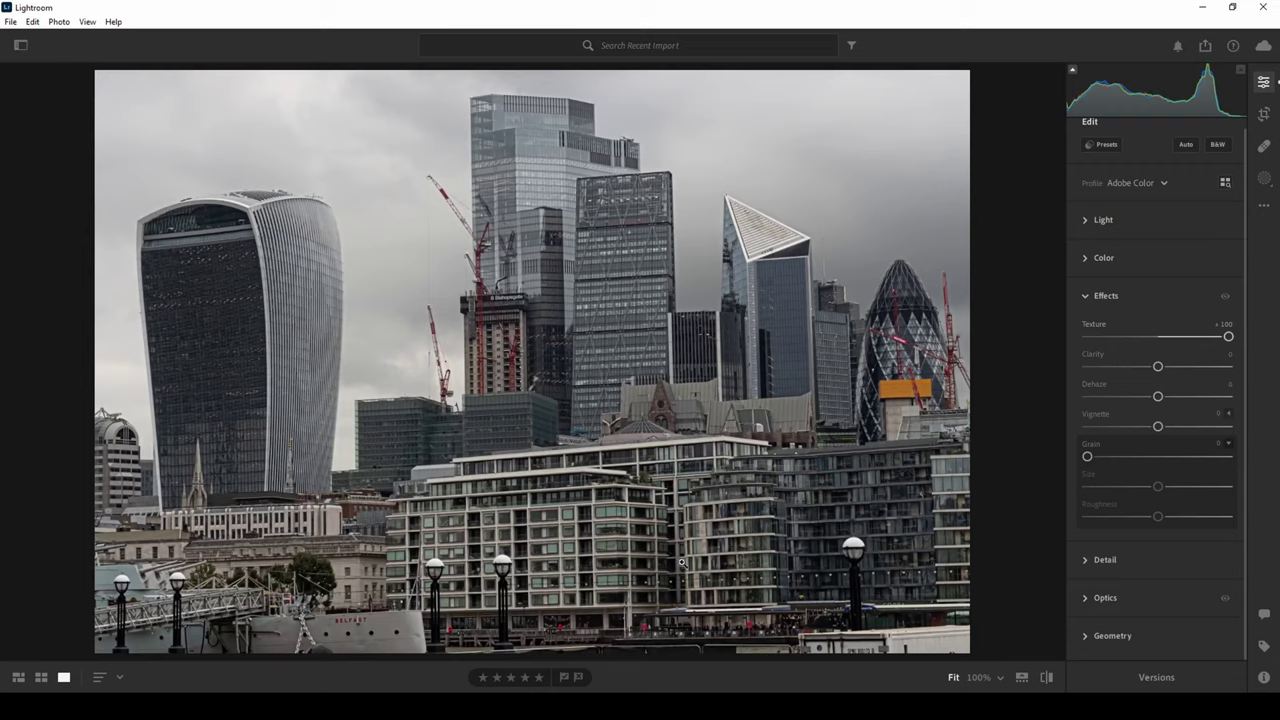
double_click(1228, 338)
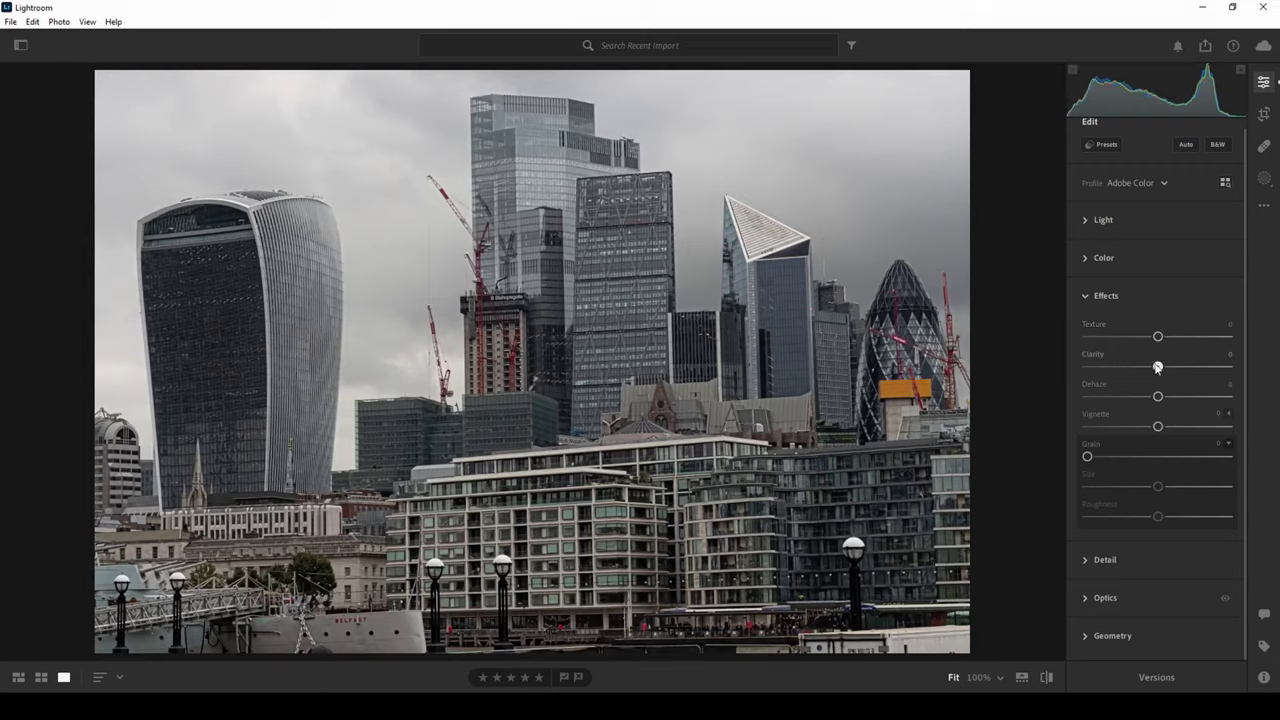
drag(1157, 367, 1087, 367)
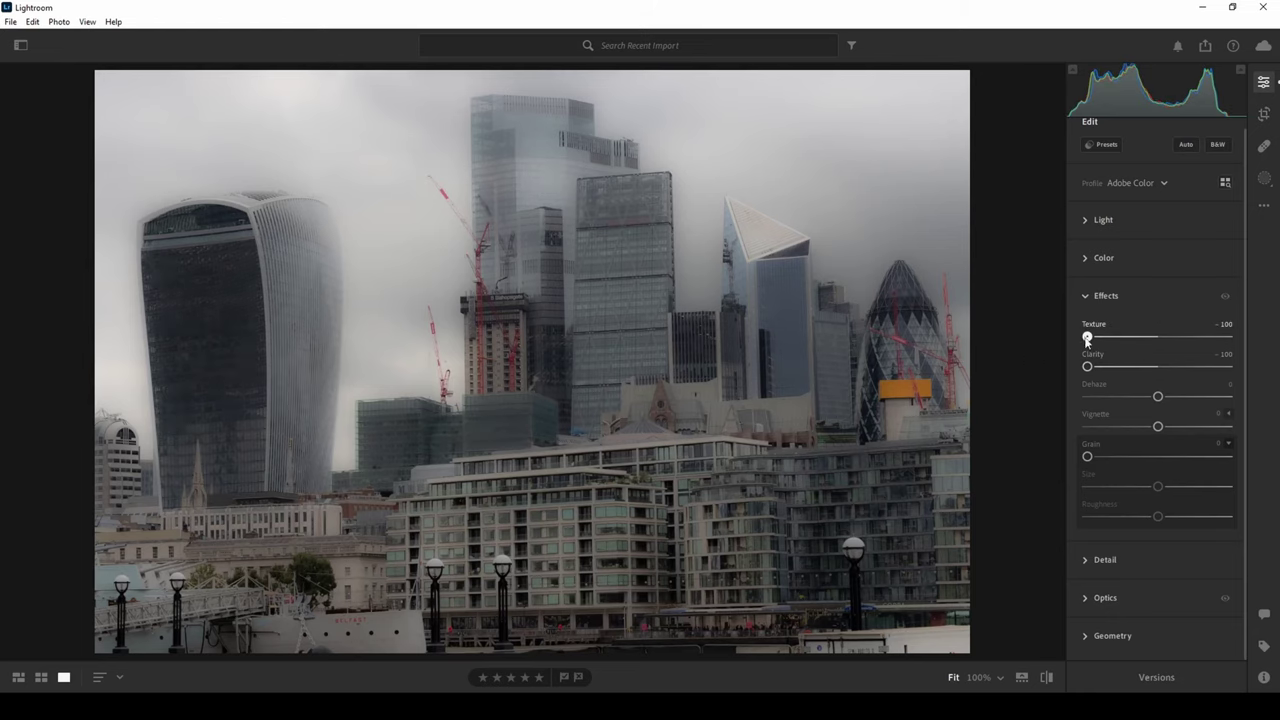
drag(1088, 368, 1228, 366)
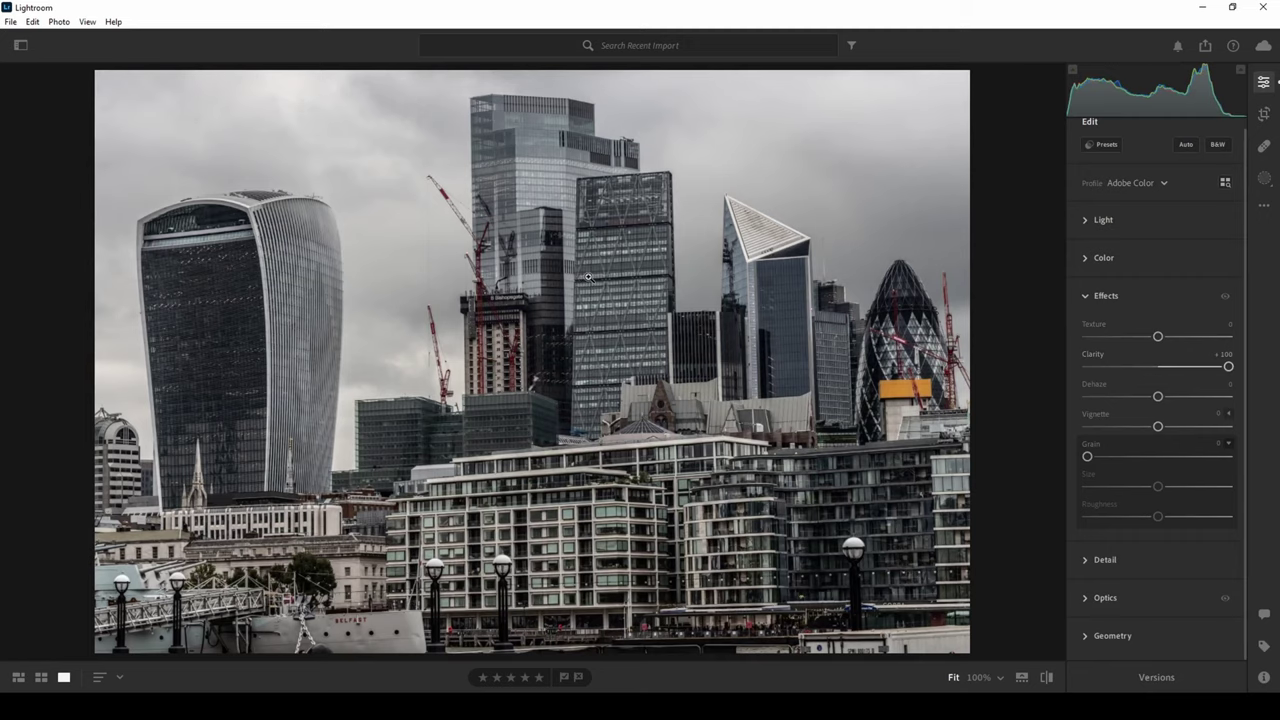
Compare Clarity and Texture values at 100% zoom, resetting both to 0 between trials
click(783, 288)
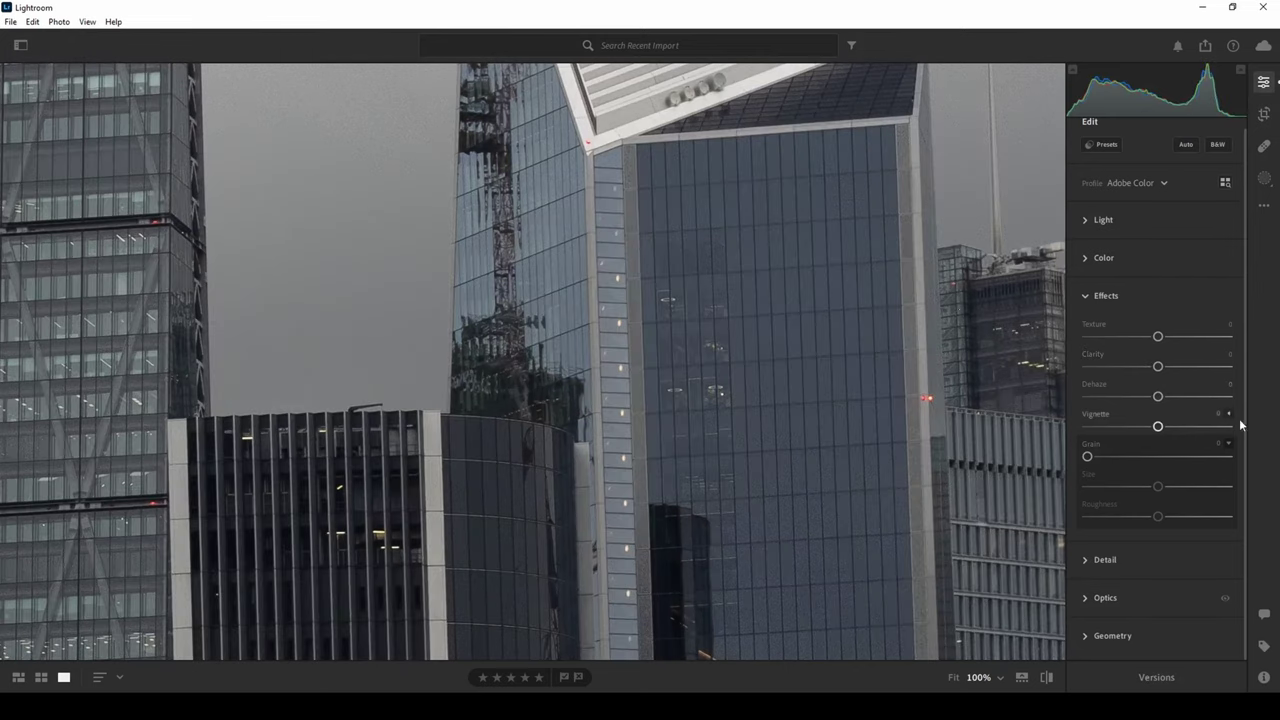
mouse_move(1228, 368)
mouse_down()
mouse_move(1199, 368)
mouse_move(1229, 368)
mouse_up()
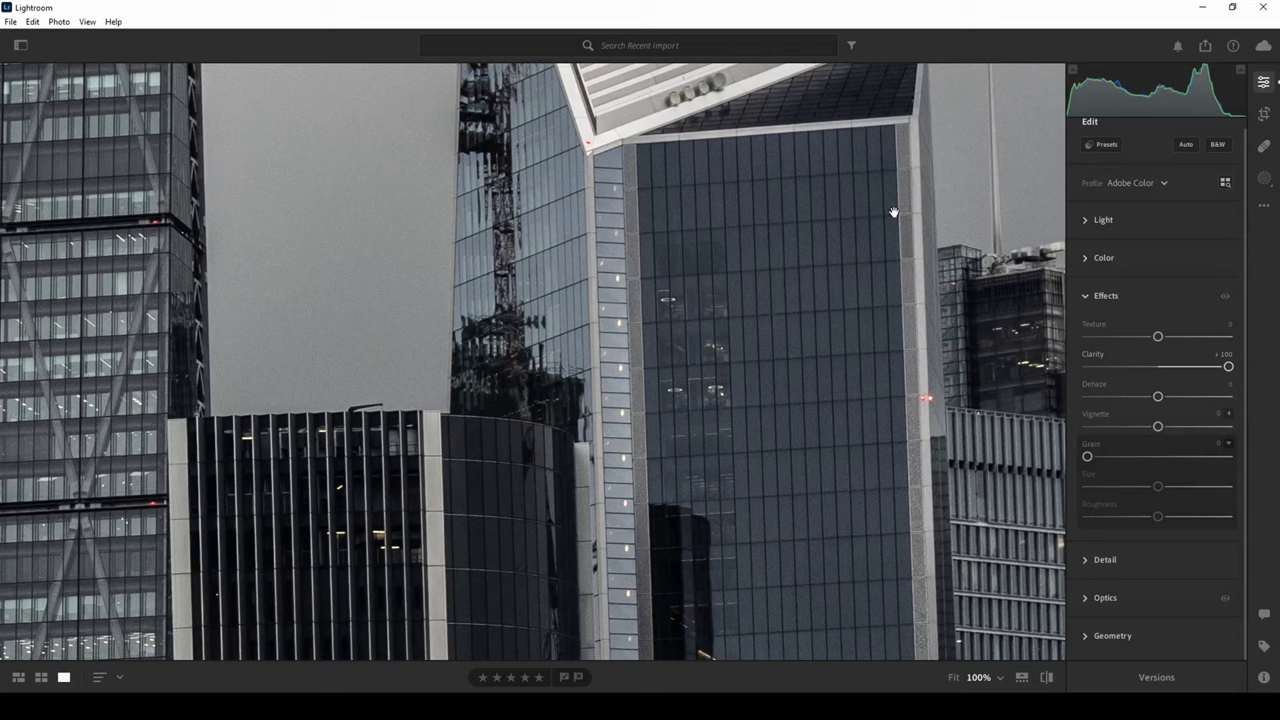
double_click(1228, 368)
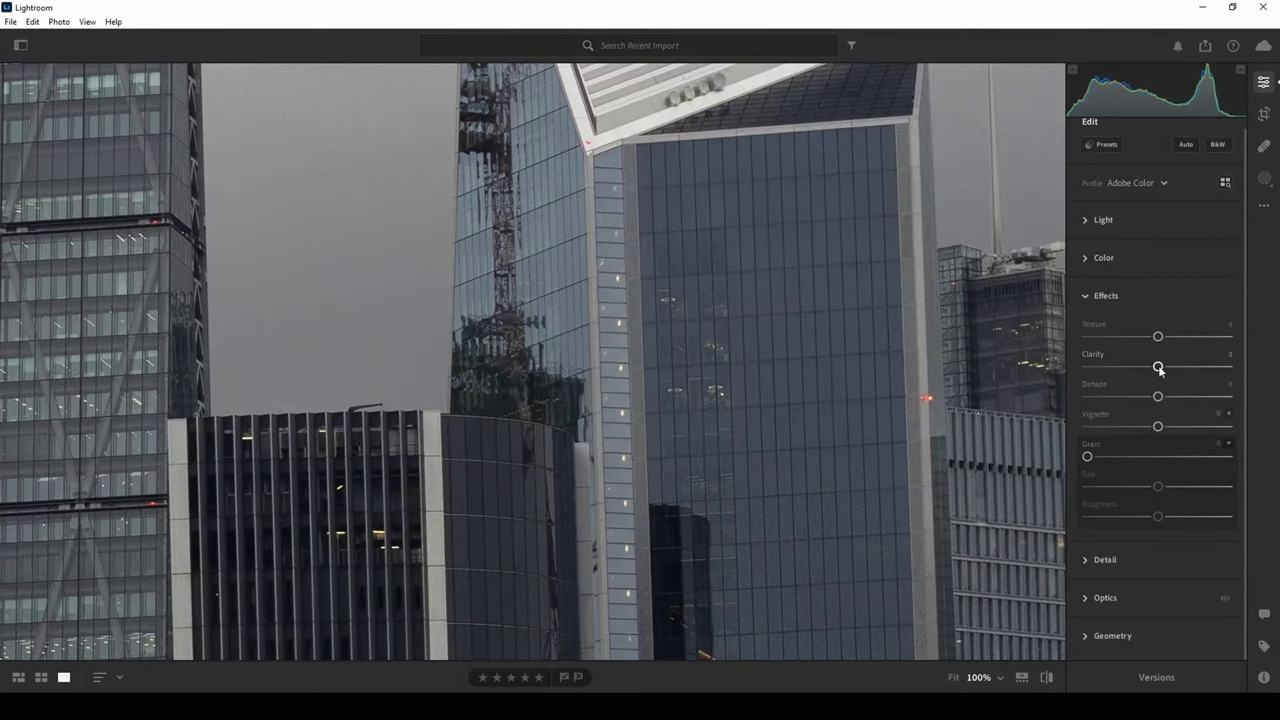
drag(1158, 368, 1180, 368)
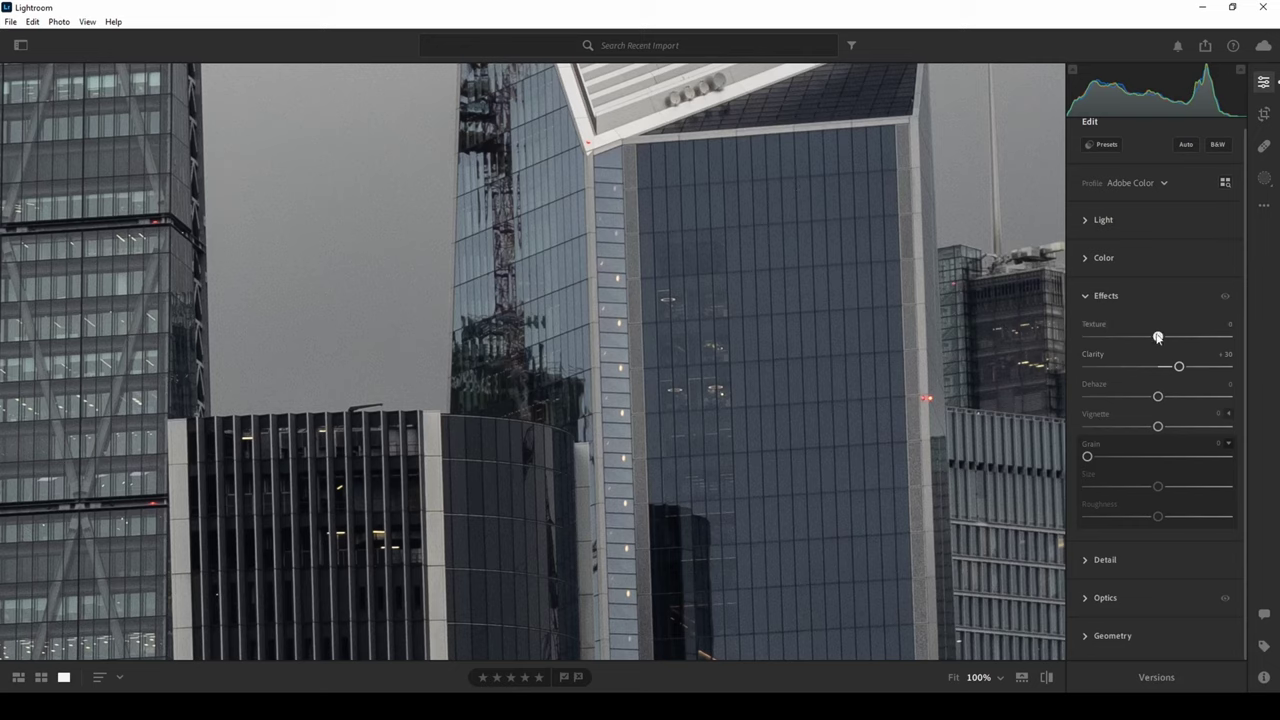
drag(1158, 337, 1141, 337)
click(856, 336)
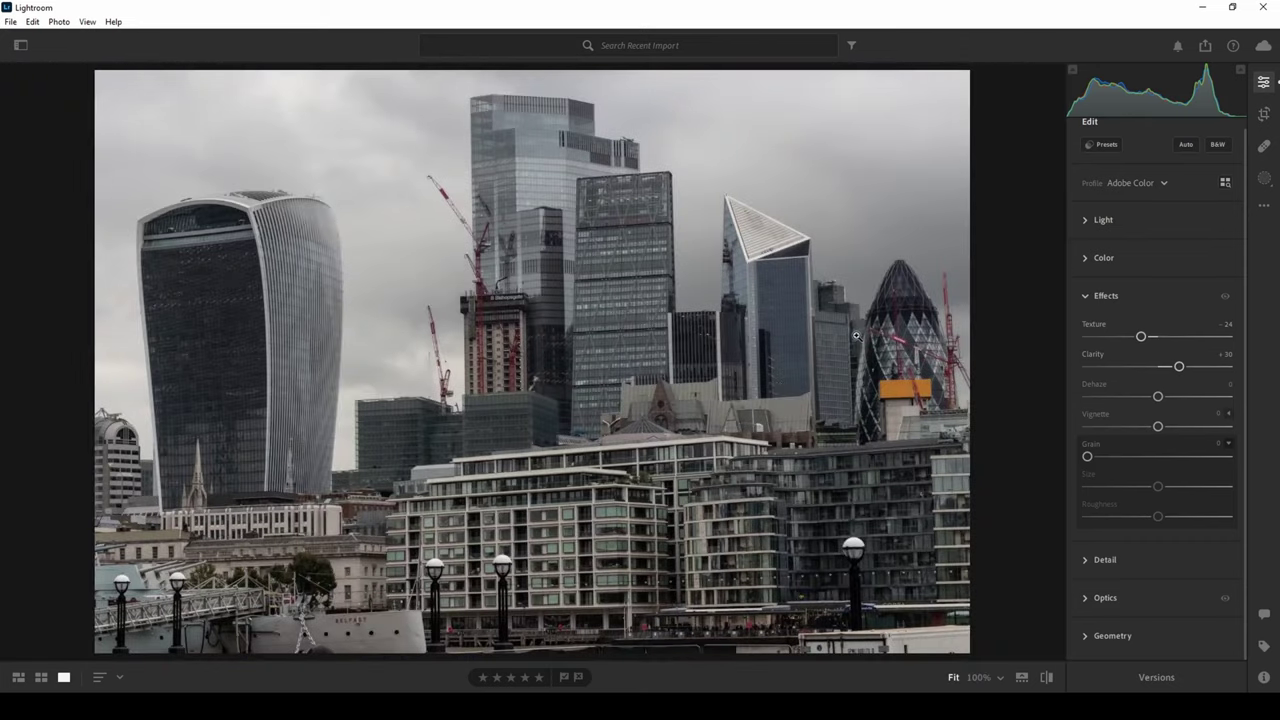
double_click(1141, 336)
double_click(1180, 368)
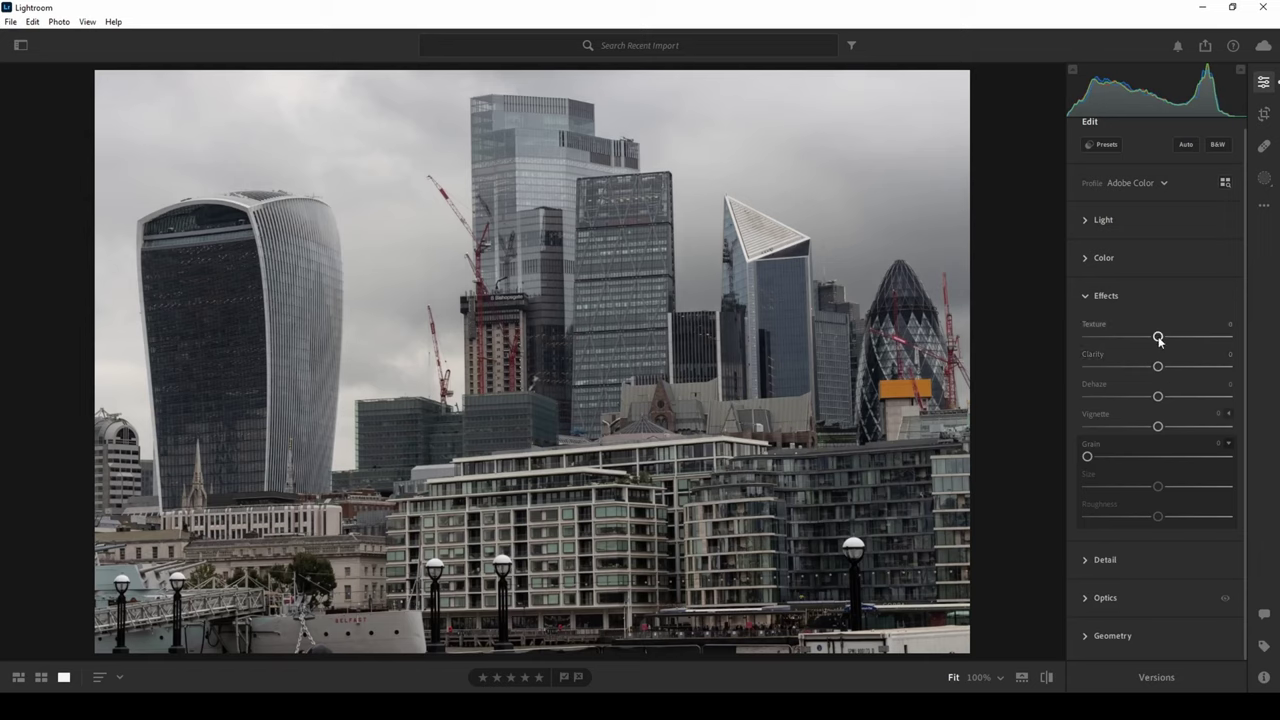
drag(1174, 337, 1193, 368)
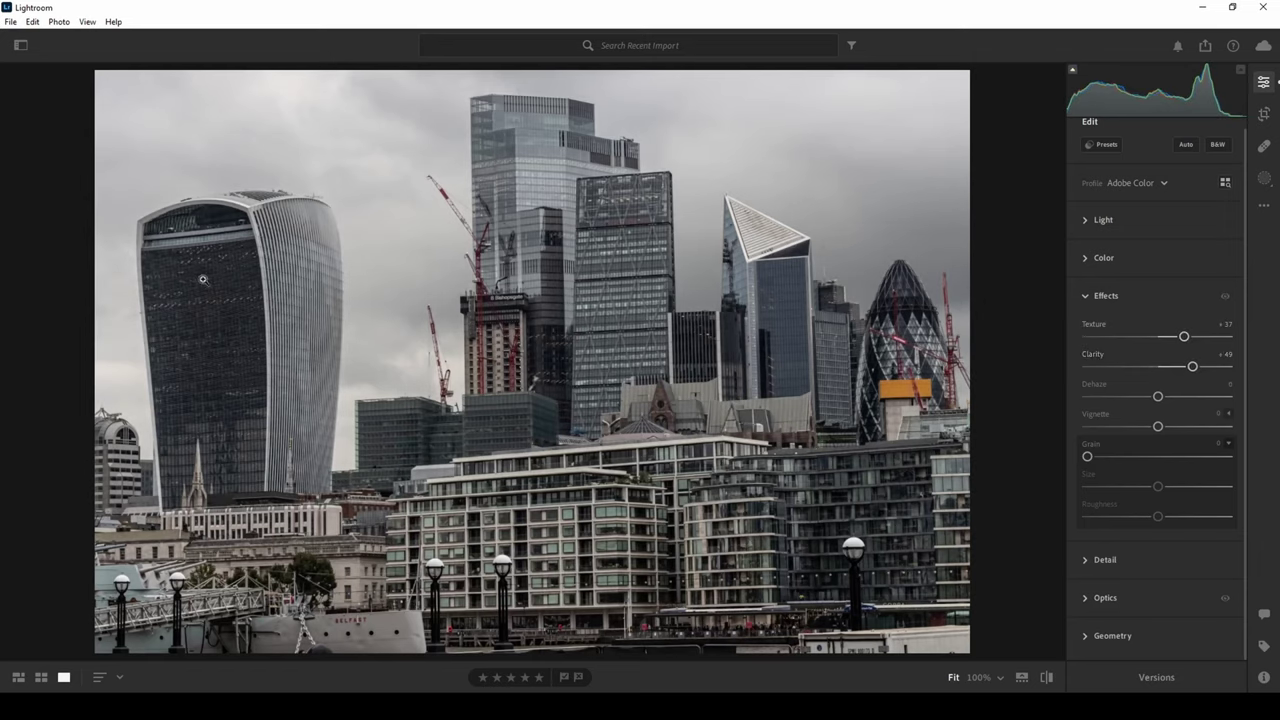
Settle on Clarity +30 and Texture -20, checking the detail at 100% zoom
click(790, 280)
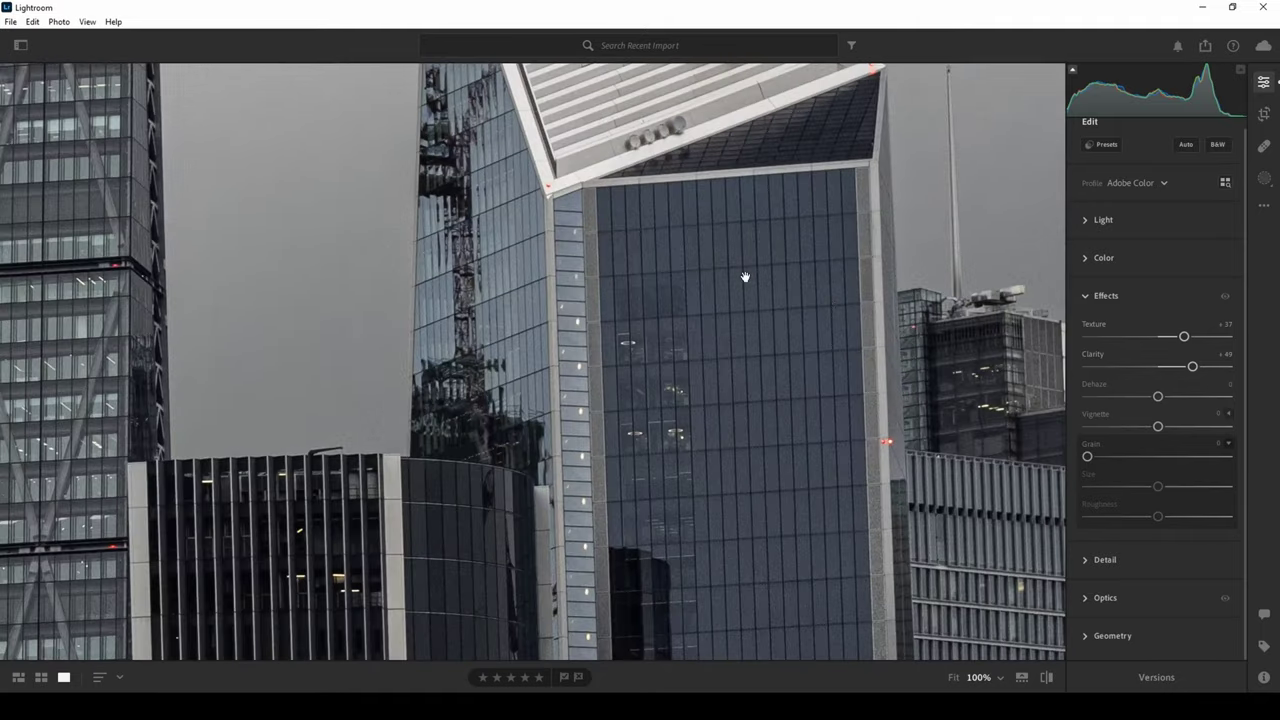
click(745, 277)
double_click(1184, 336)
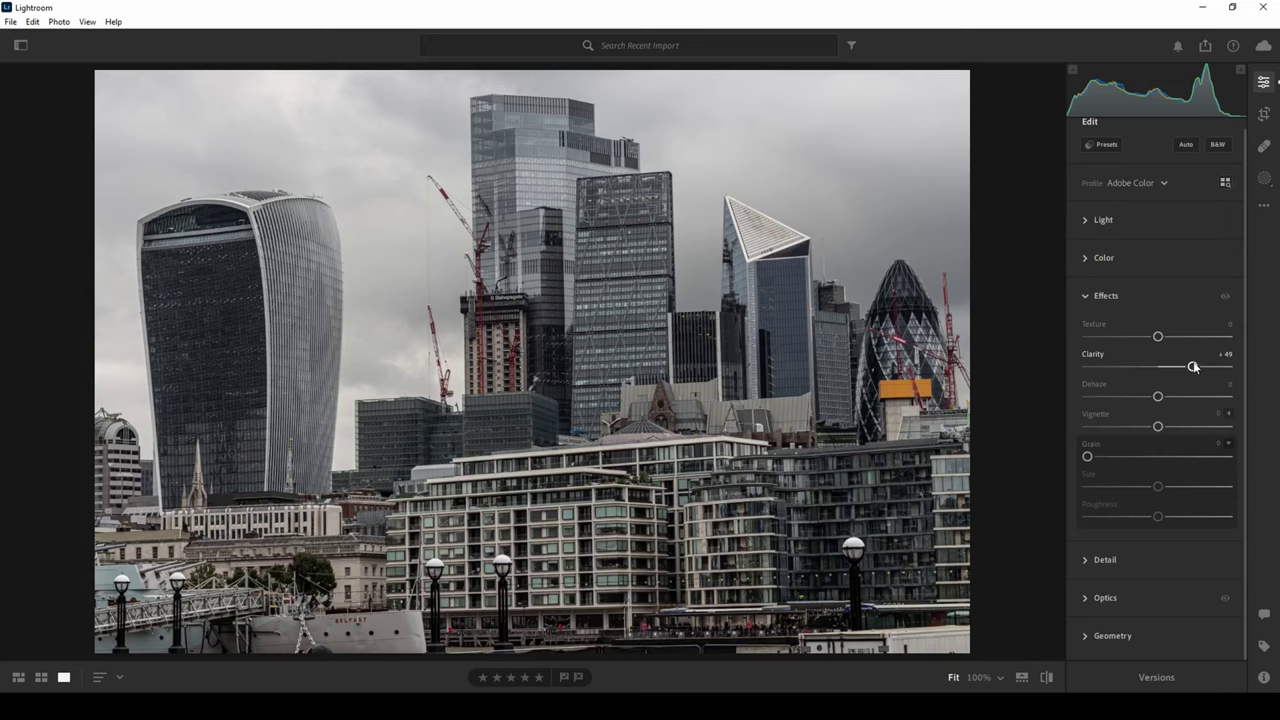
double_click(1192, 366)
drag(1160, 369, 1181, 369)
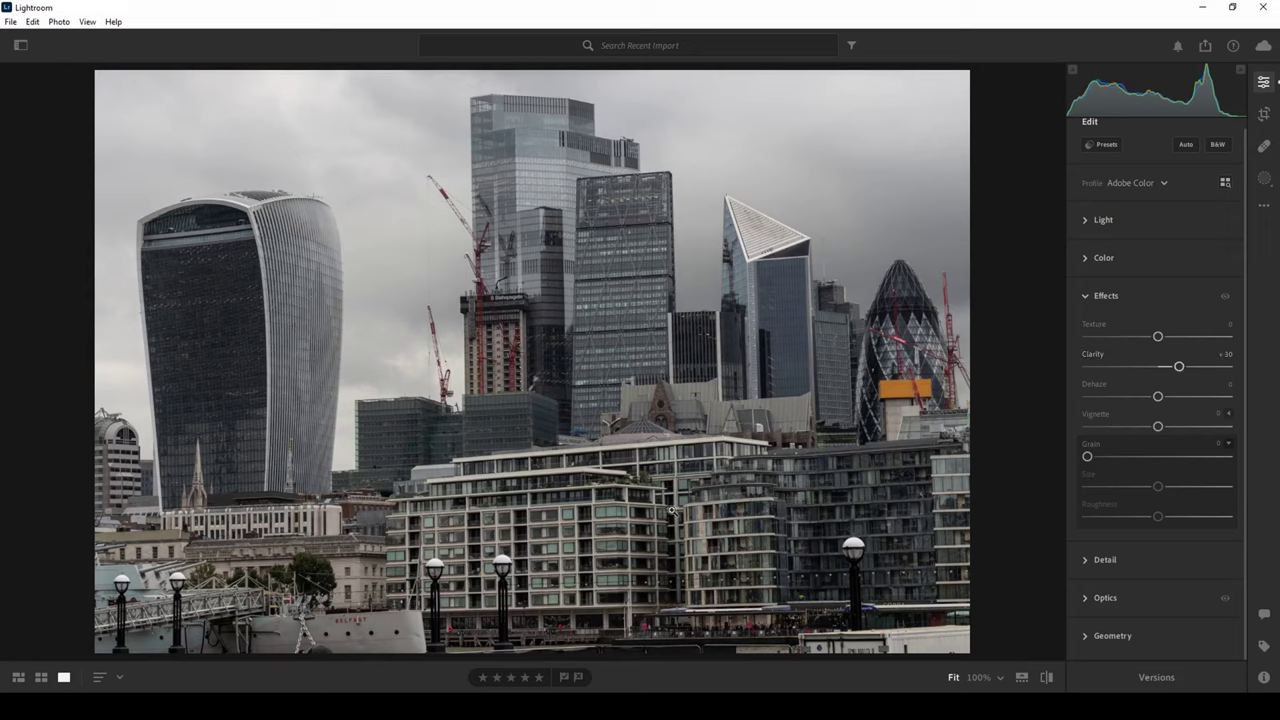
drag(1158, 337, 1143, 342)
click(811, 337)
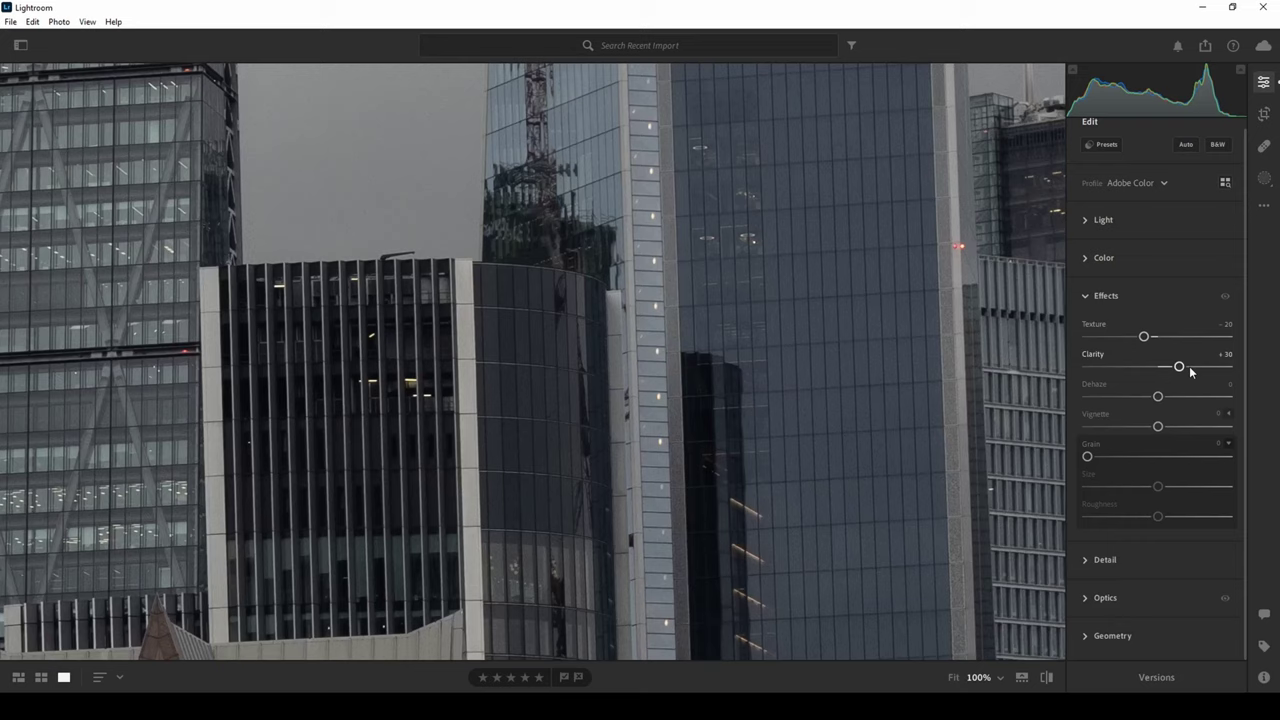
click(819, 363)
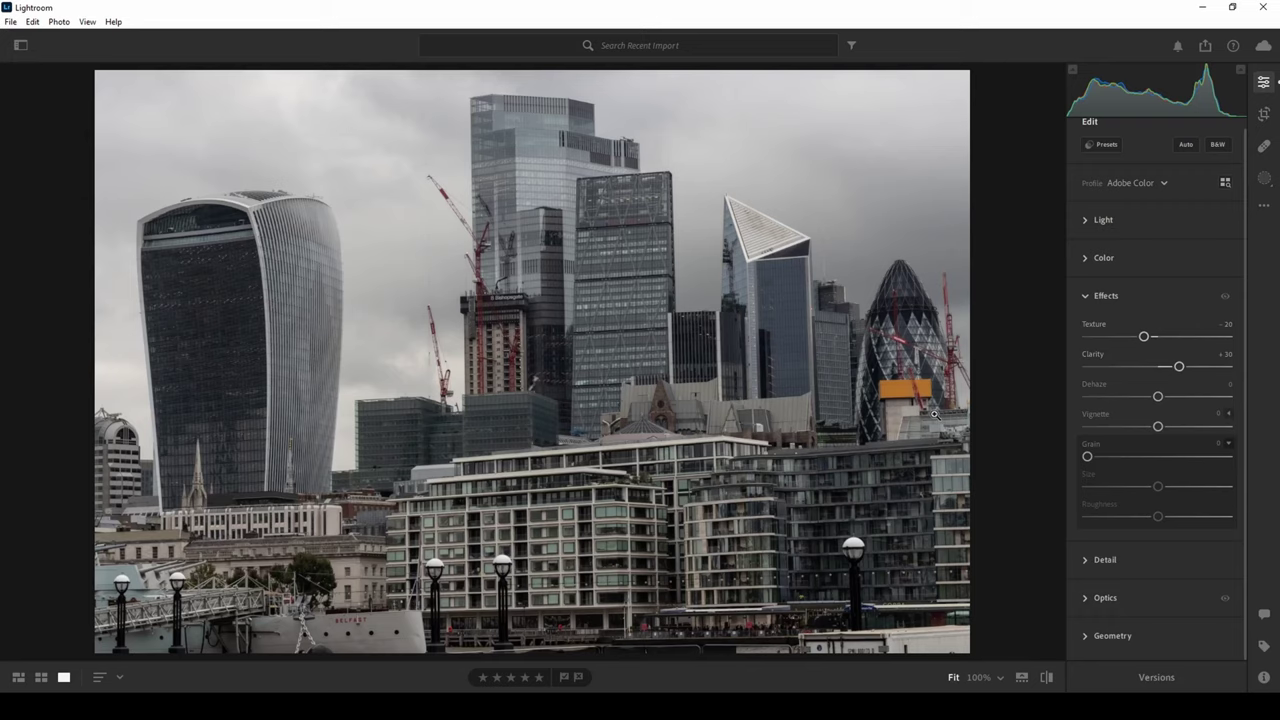
key(backslash)
click(1087, 600)
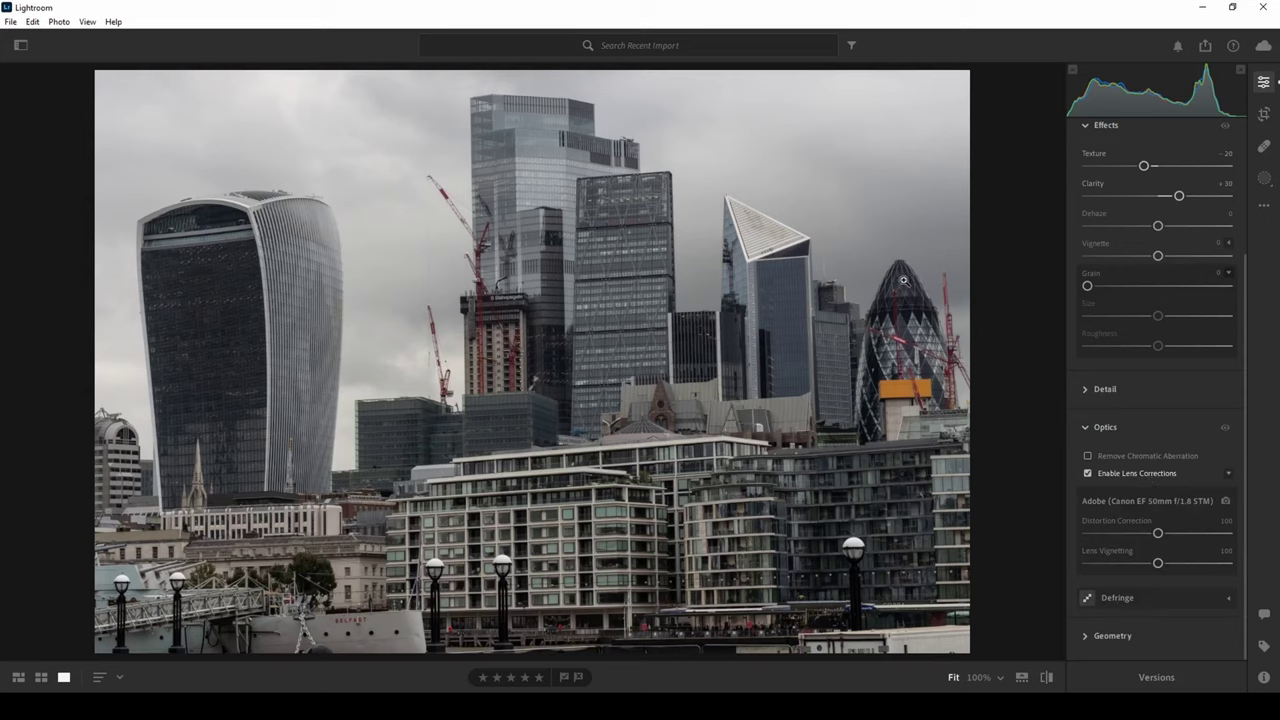
key(backslash)
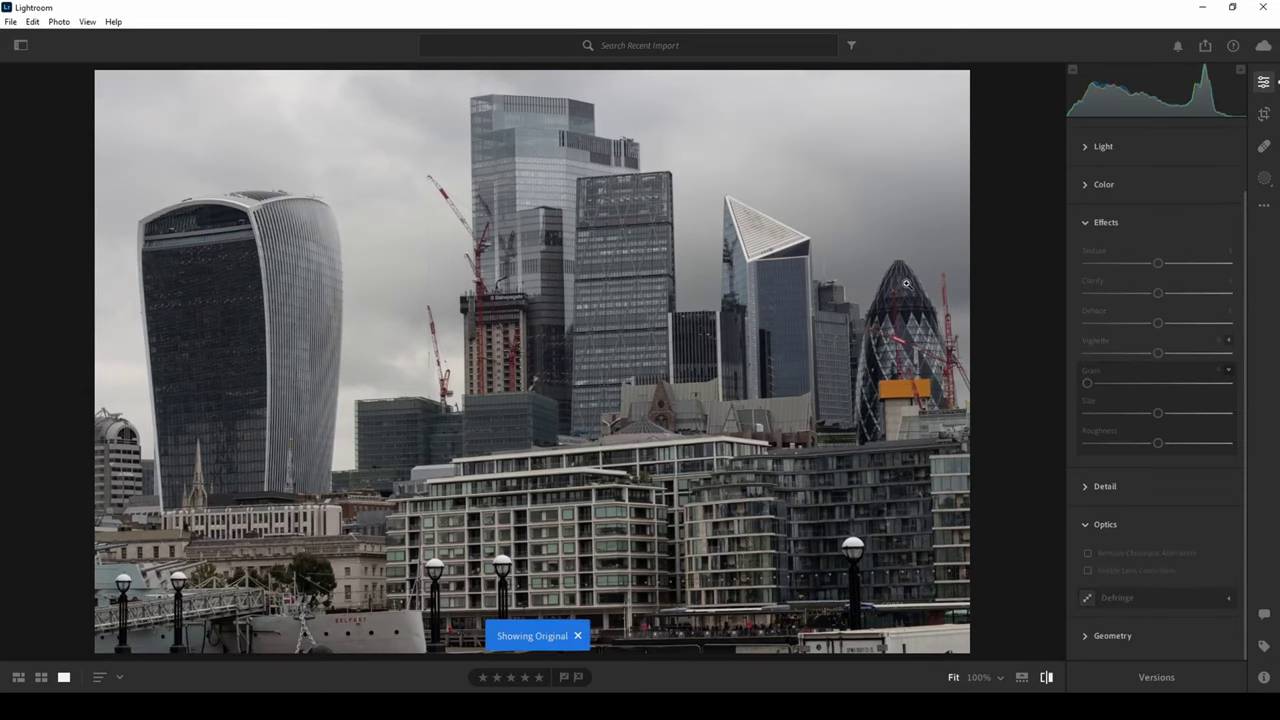
key(backslash)
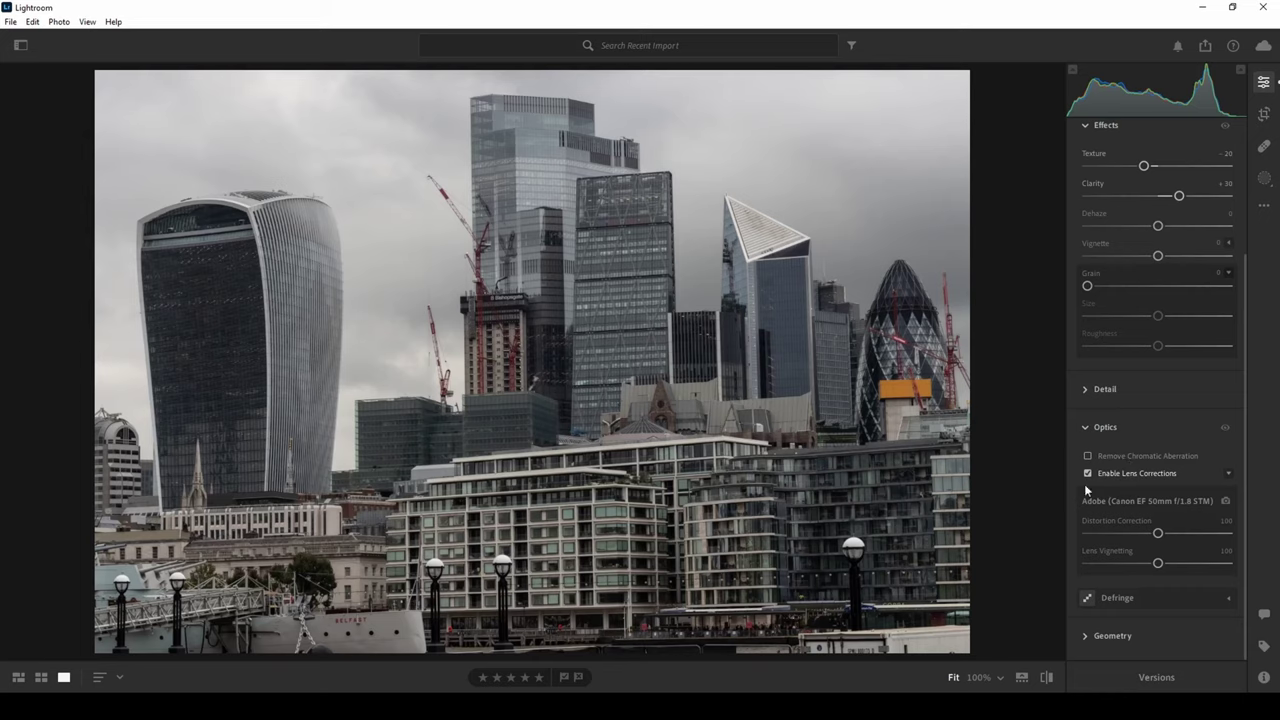
double_click(1088, 473)
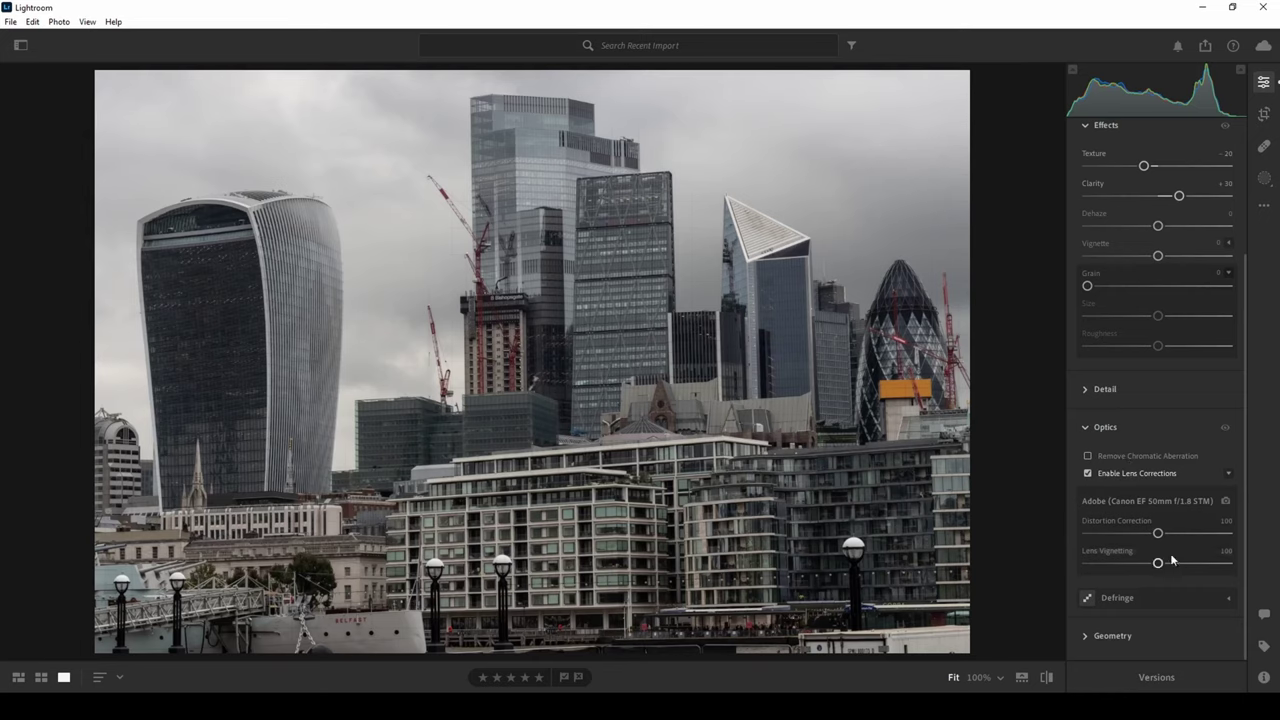
click(1100, 427)
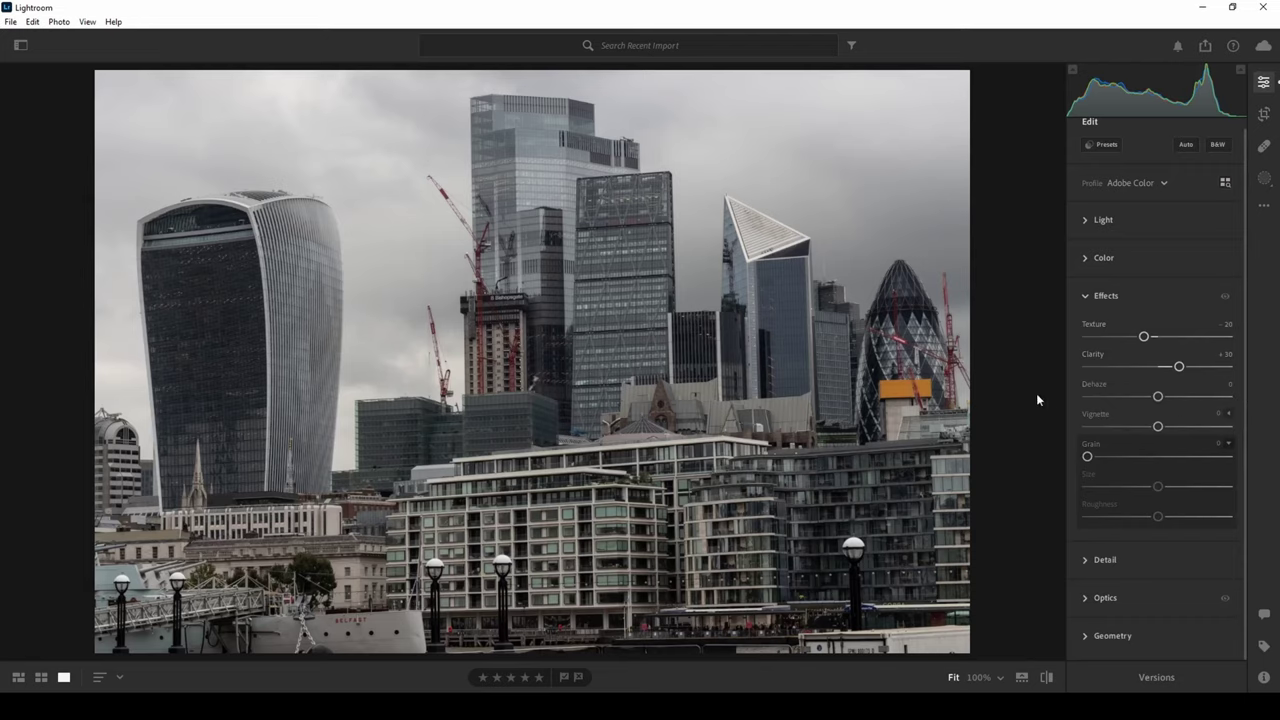
Try Dehaze at -100 and +100, then reset it and set Dehaze to +30
drag(1158, 397, 1076, 397)
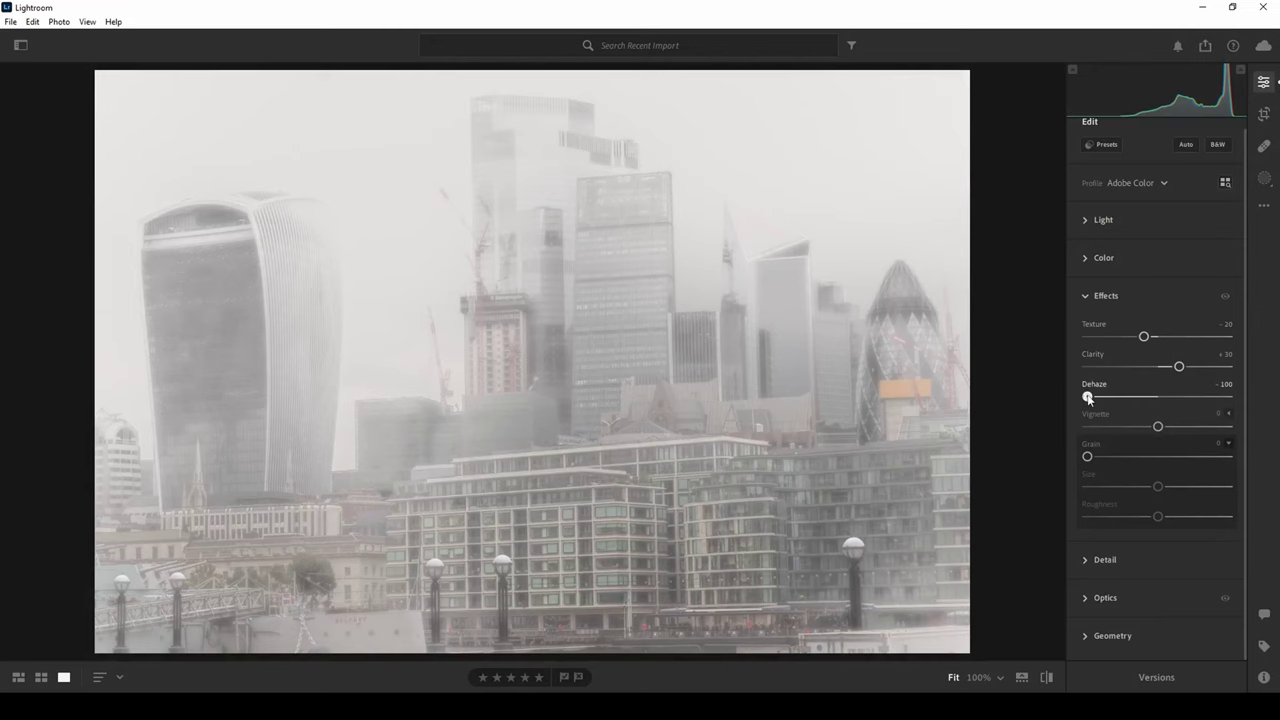
drag(1087, 397, 1272, 401)
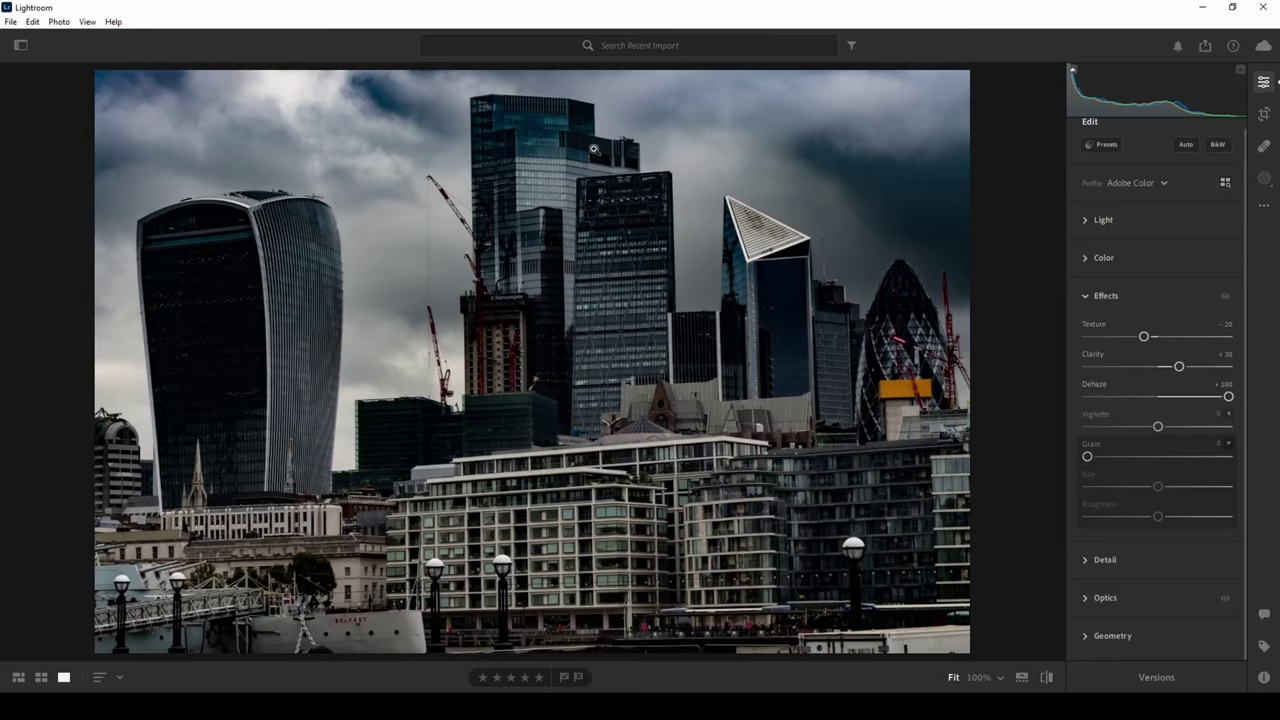
click(325, 152)
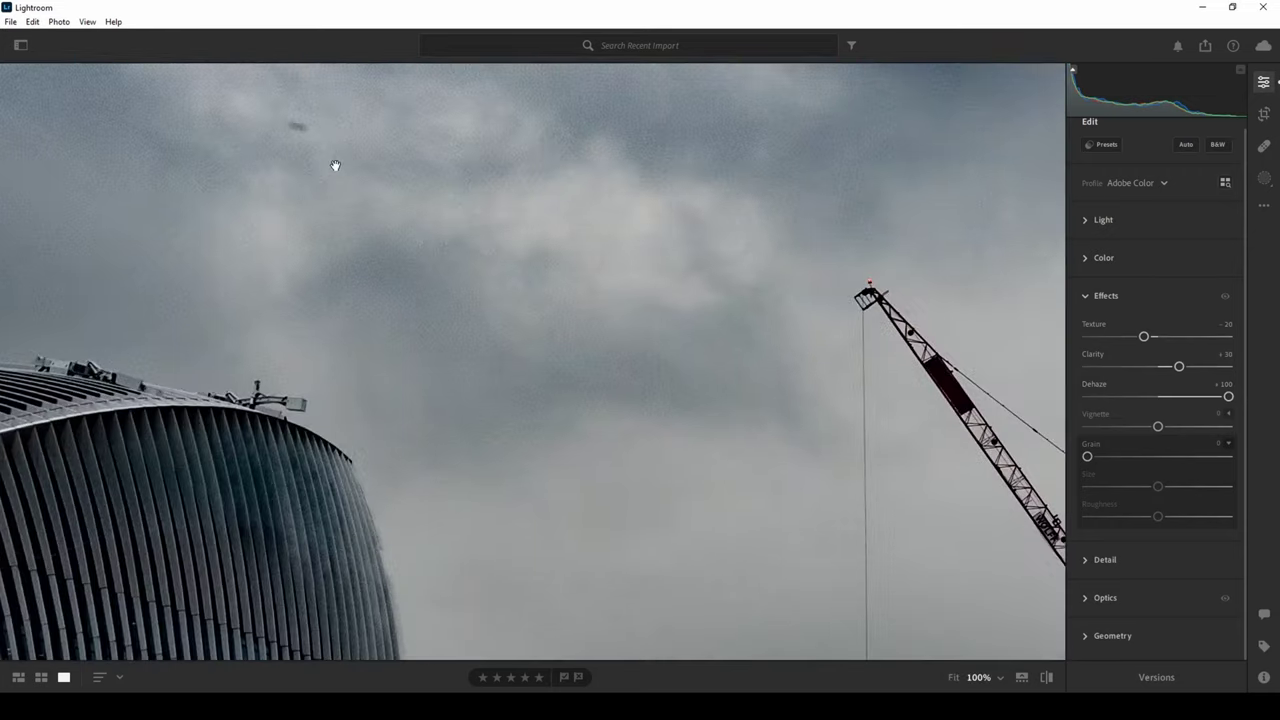
click(331, 161)
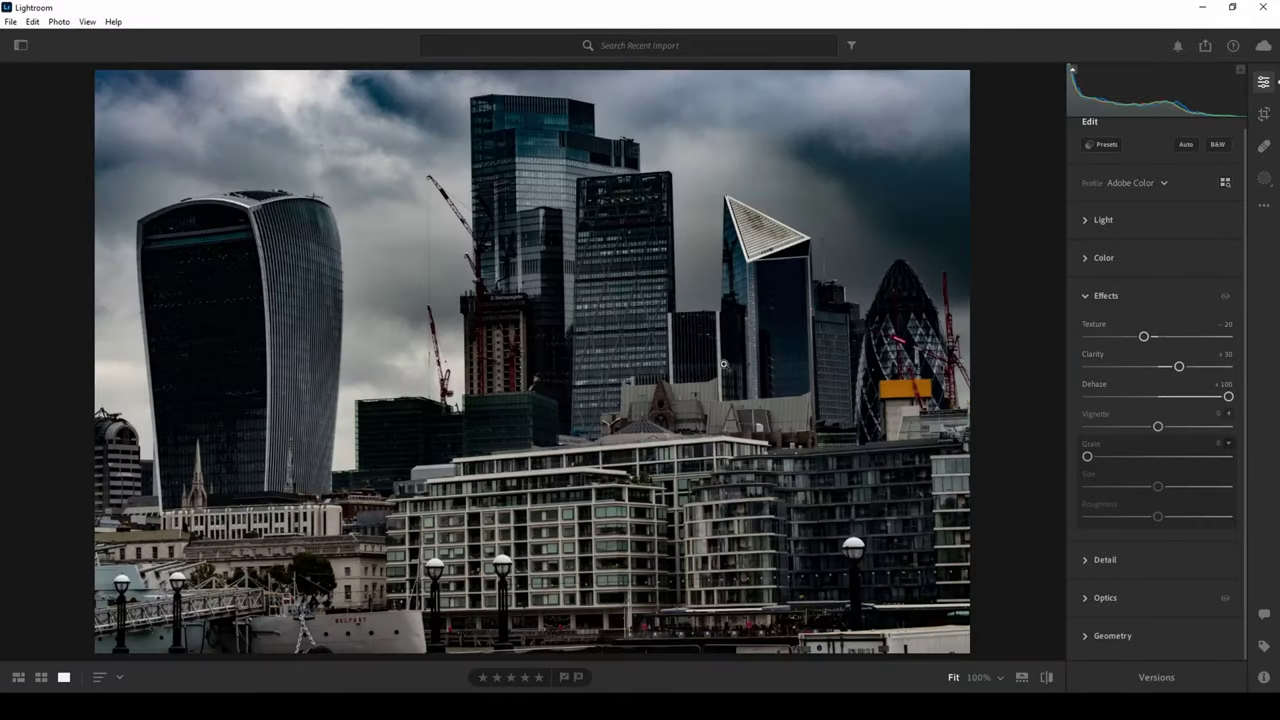
double_click(1226, 396)
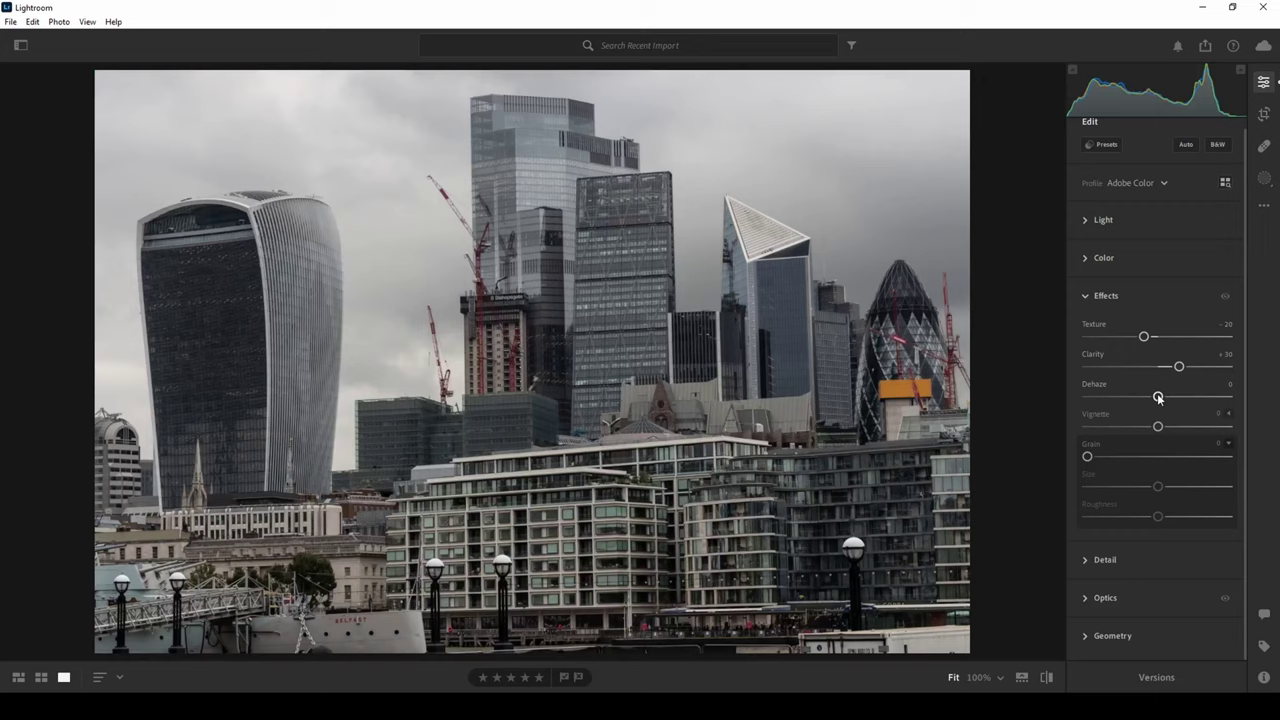
drag(1158, 397, 1179, 397)
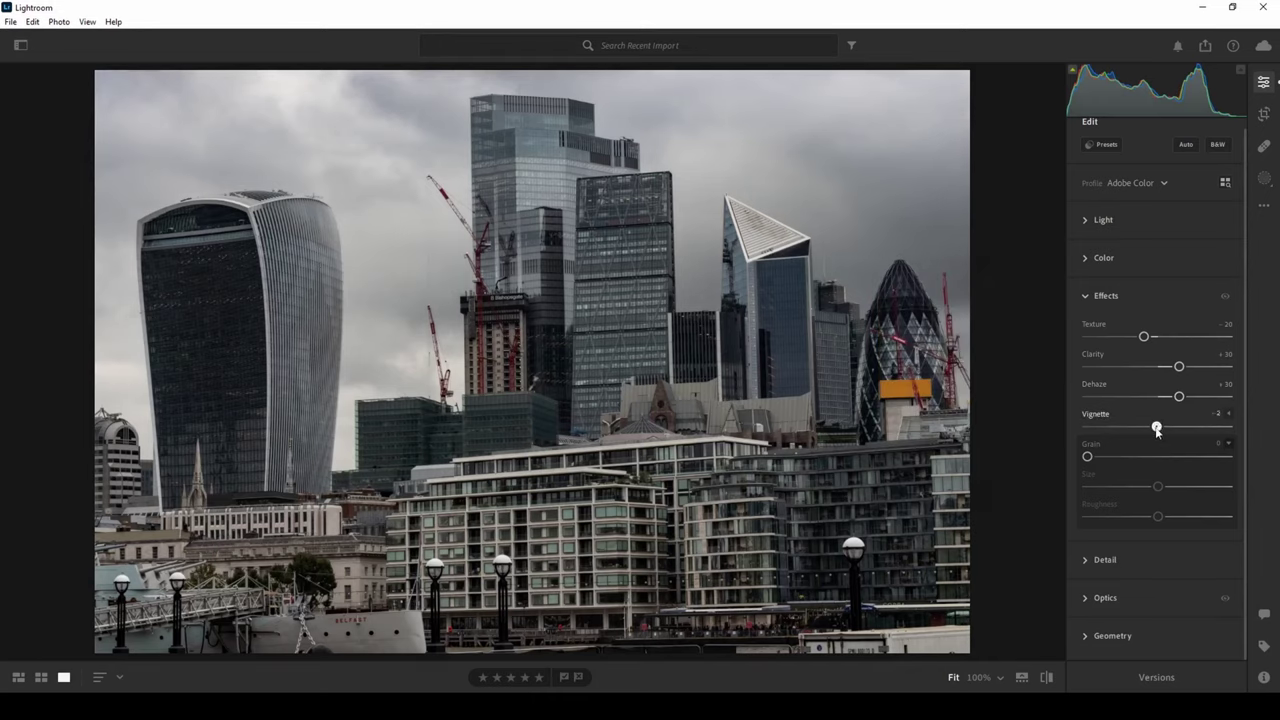
drag(1158, 428, 1087, 430)
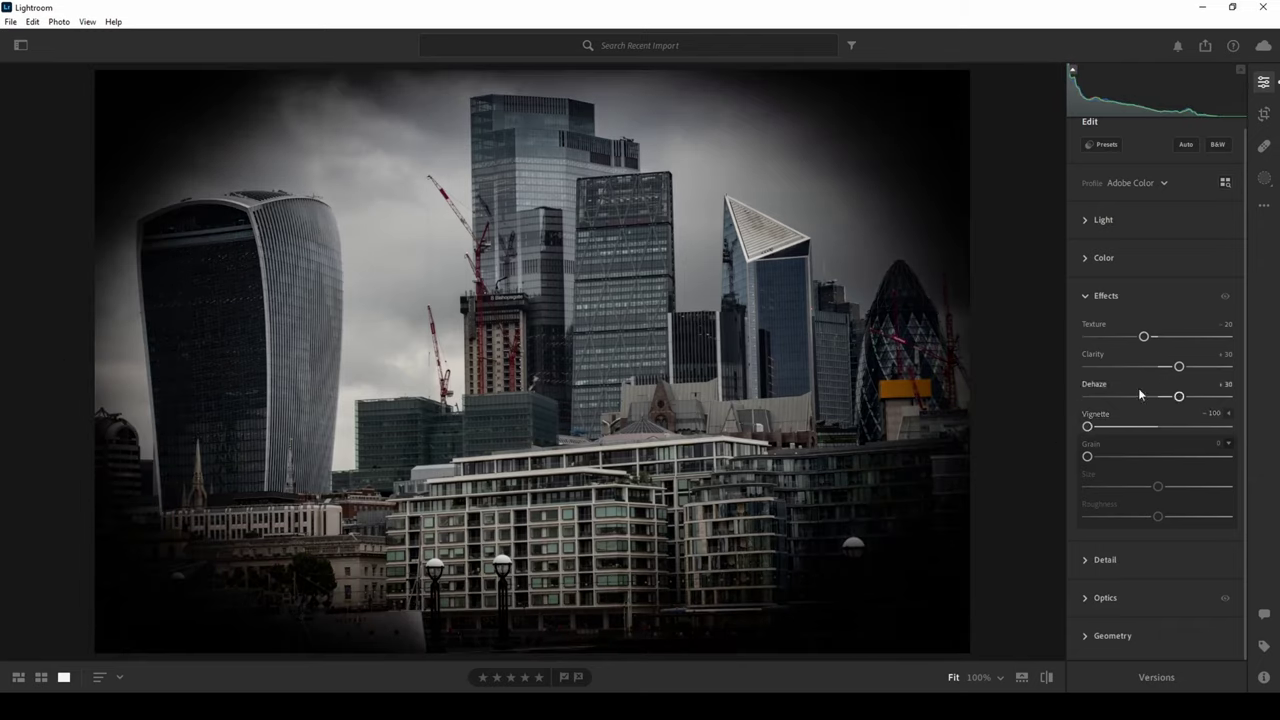
mouse_move(1087, 427)
mouse_down()
mouse_move(1212, 427)
mouse_move(1128, 427)
mouse_move(1140, 428)
mouse_up()
double_click(1139, 430)
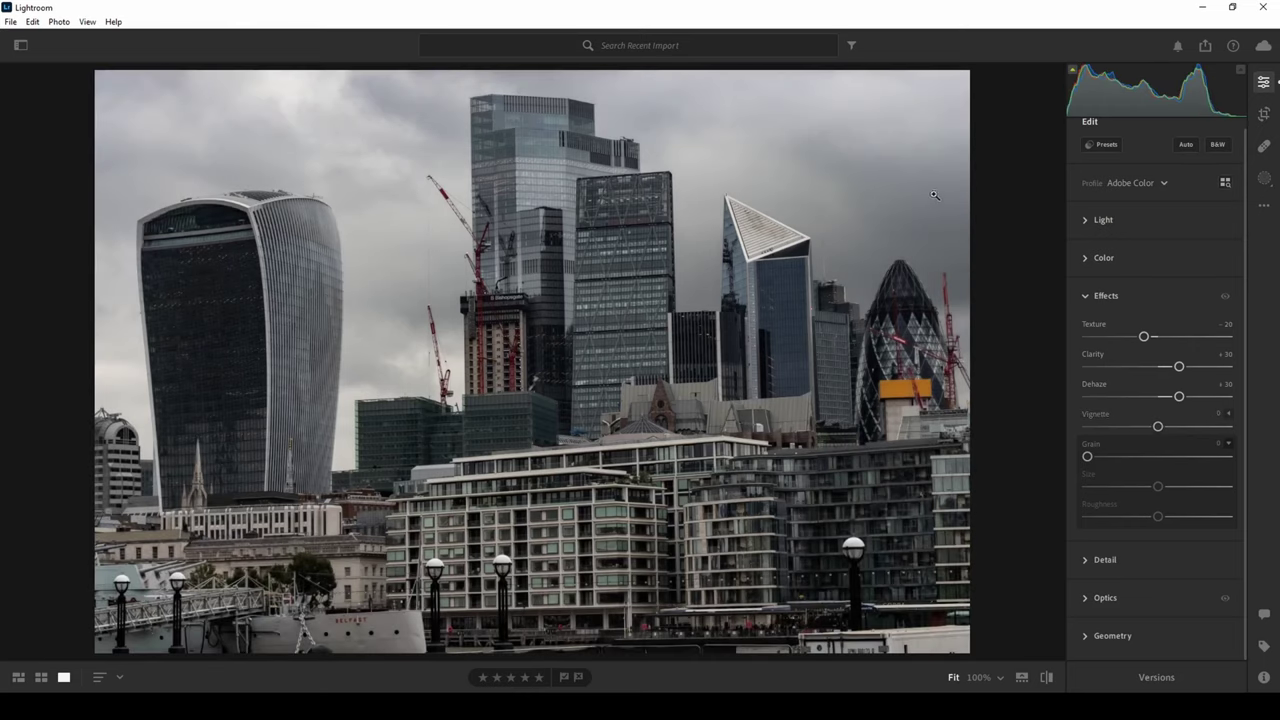
drag(1158, 428, 1164, 428)
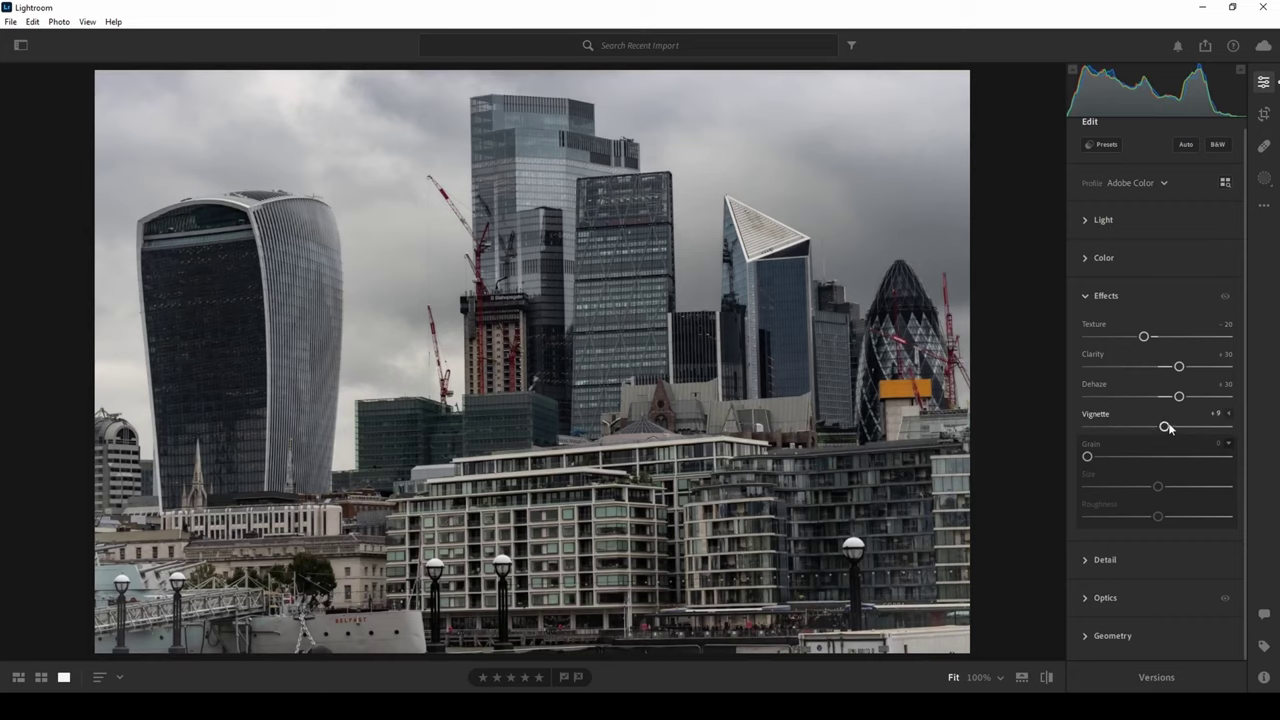
drag(1164, 428, 1168, 428)
double_click(1167, 428)
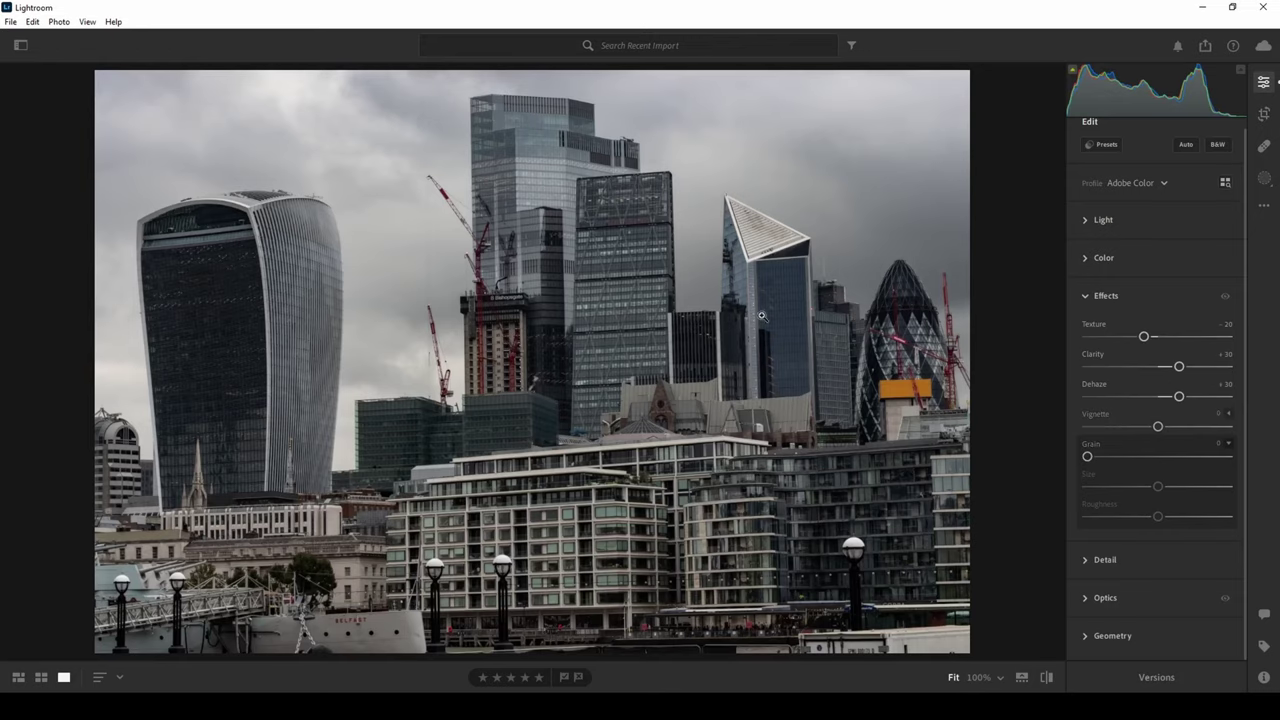
Trial Grain at 100 with maximum Size and Roughness at 100% zoom, then reset Grain to 0
click(759, 247)
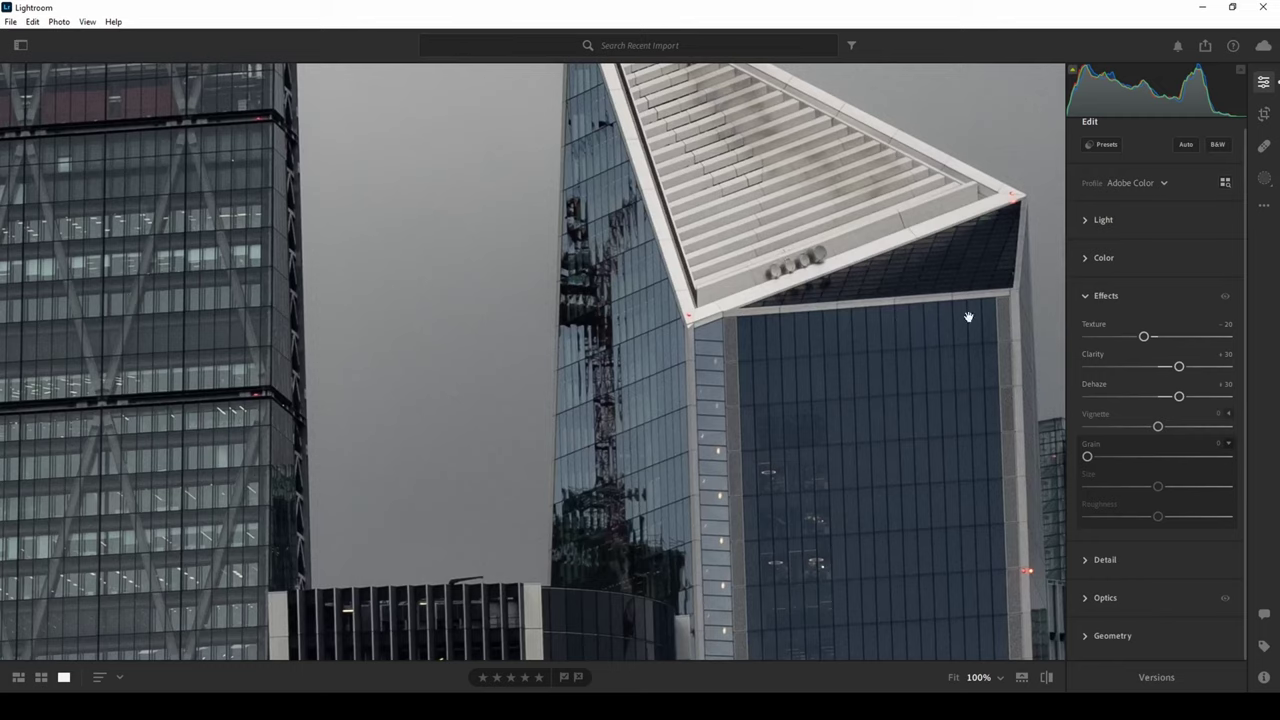
mouse_move(860, 250)
mouse_down()
mouse_move(843, 295)
mouse_move(848, 378)
mouse_up()
drag(1087, 456, 1230, 456)
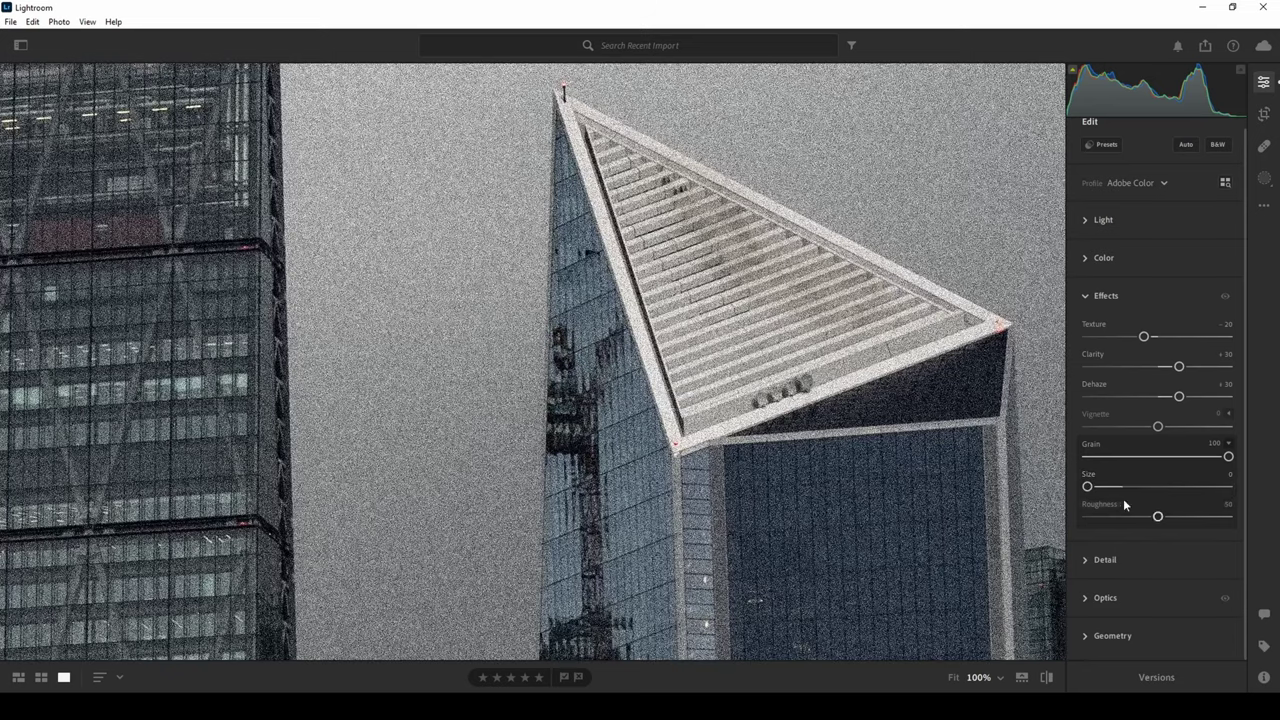
double_click(1087, 487)
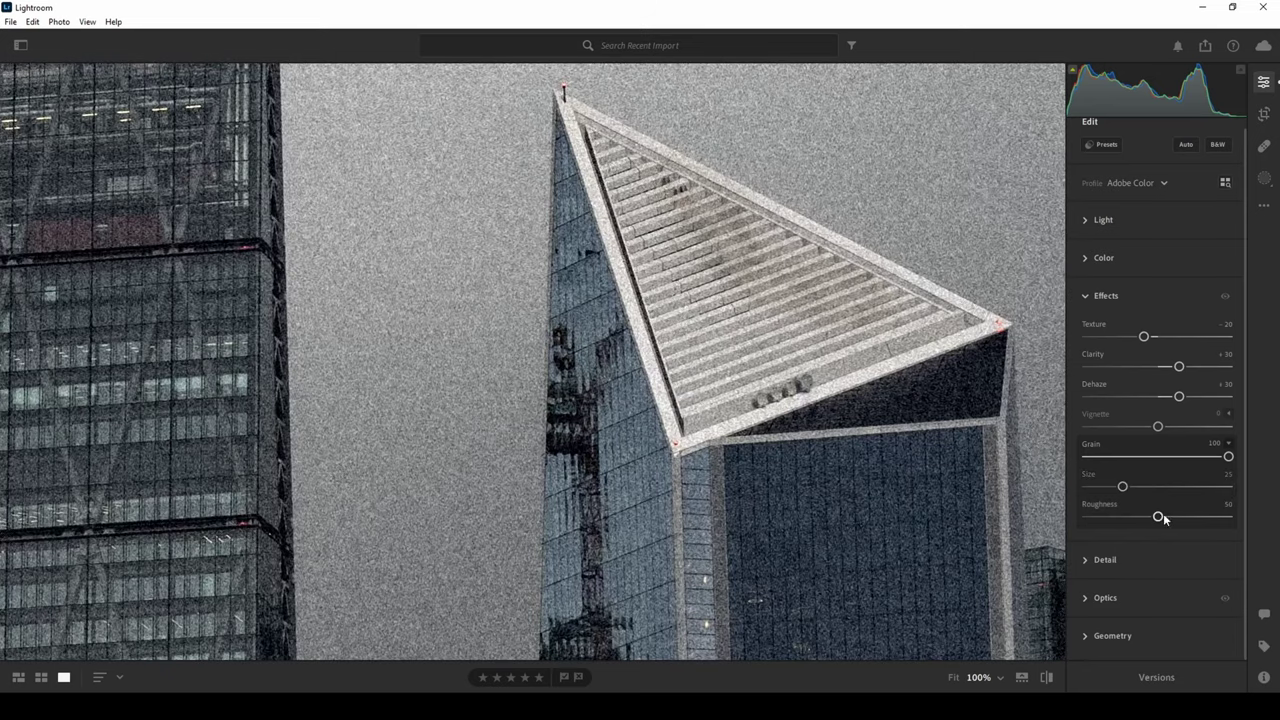
mouse_move(1158, 517)
mouse_down()
mouse_move(1066, 517)
mouse_move(1229, 517)
mouse_up()
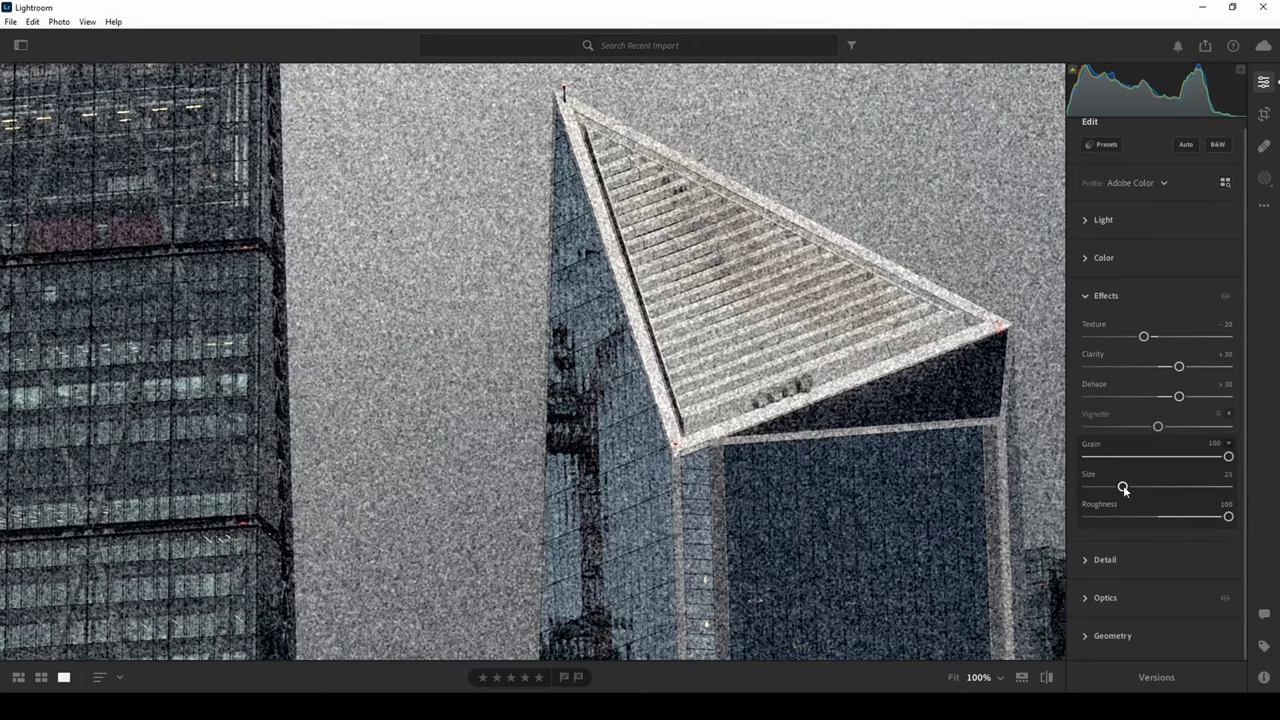
drag(1122, 486, 1243, 489)
click(929, 471)
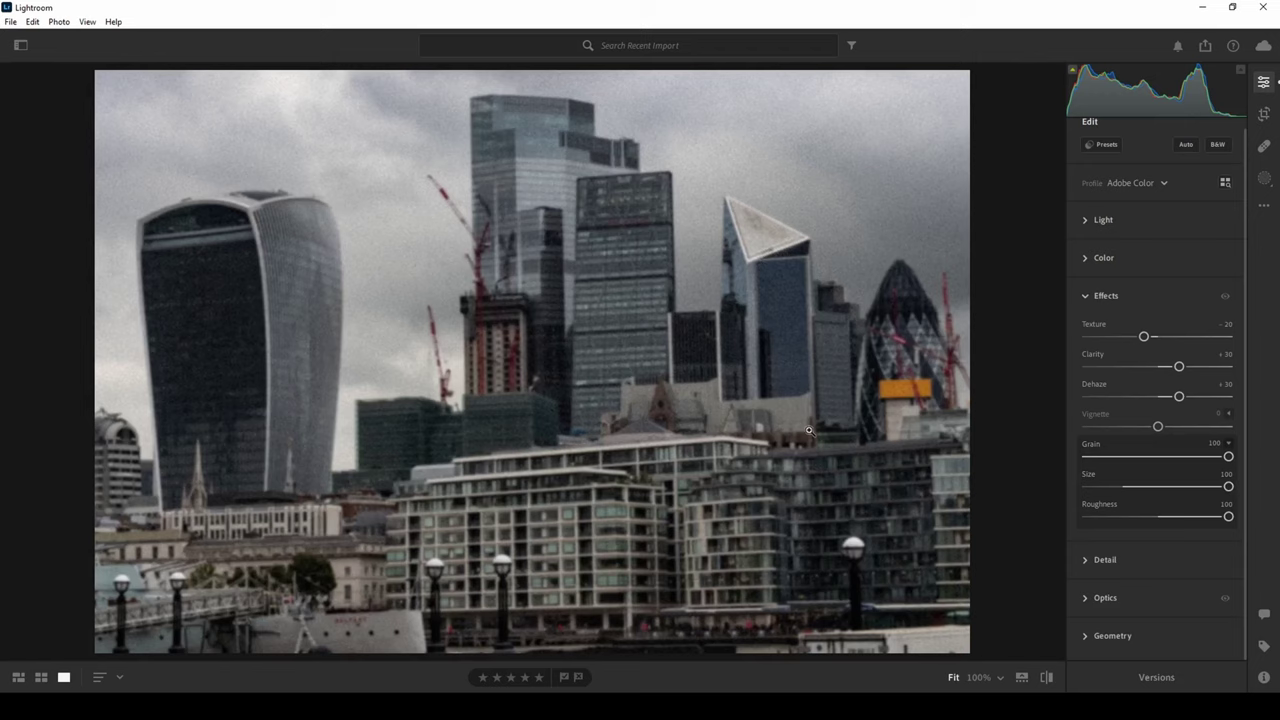
right_click(1185, 477)
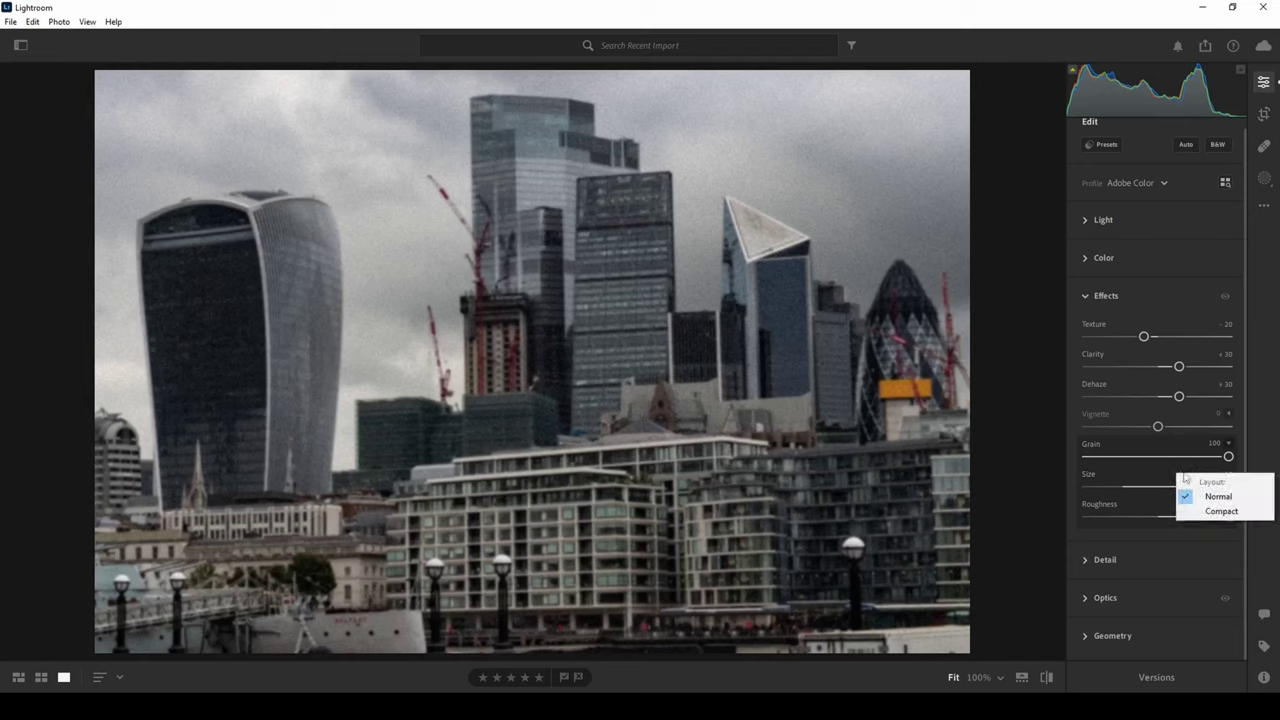
double_click(1150, 457)
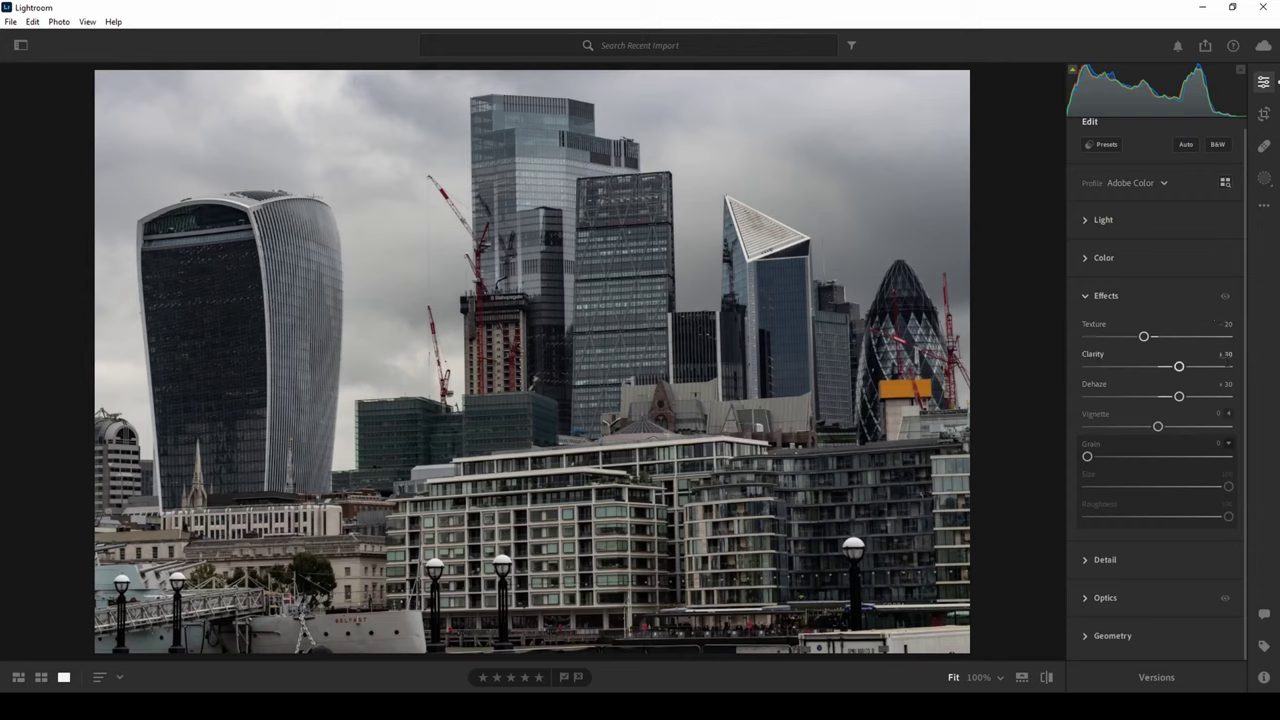
click(1225, 298)
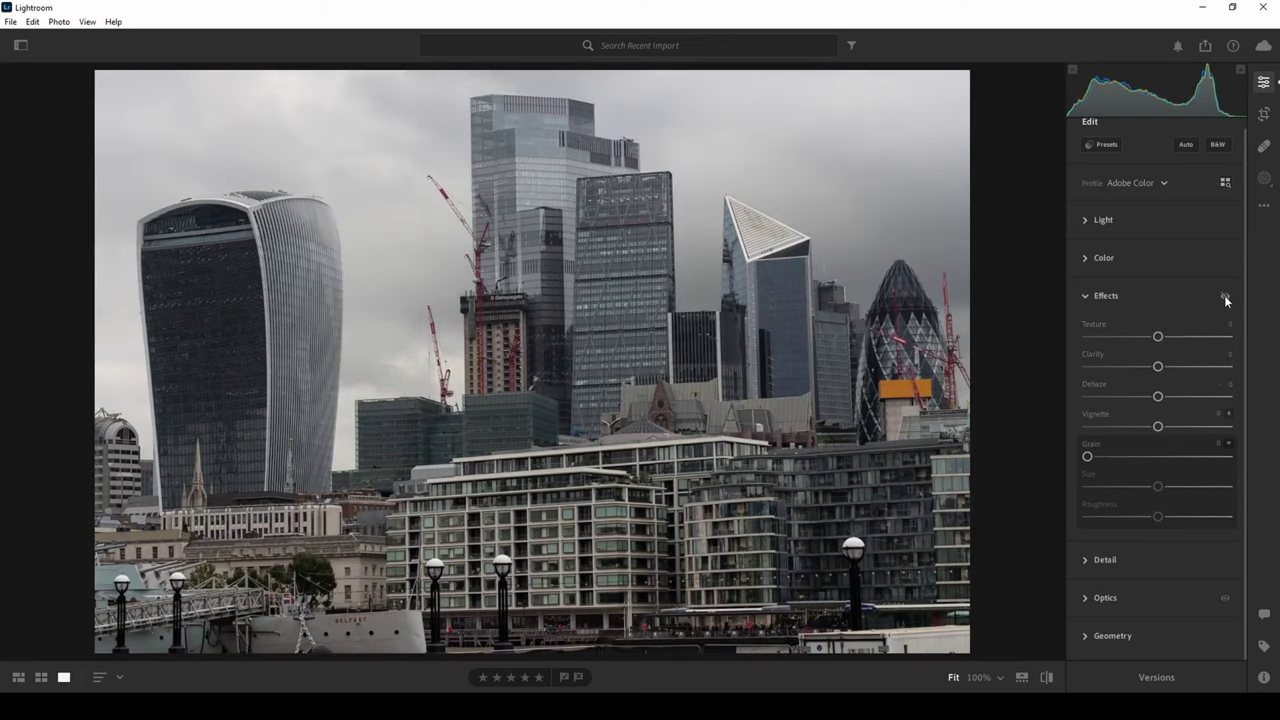
click(1224, 296)
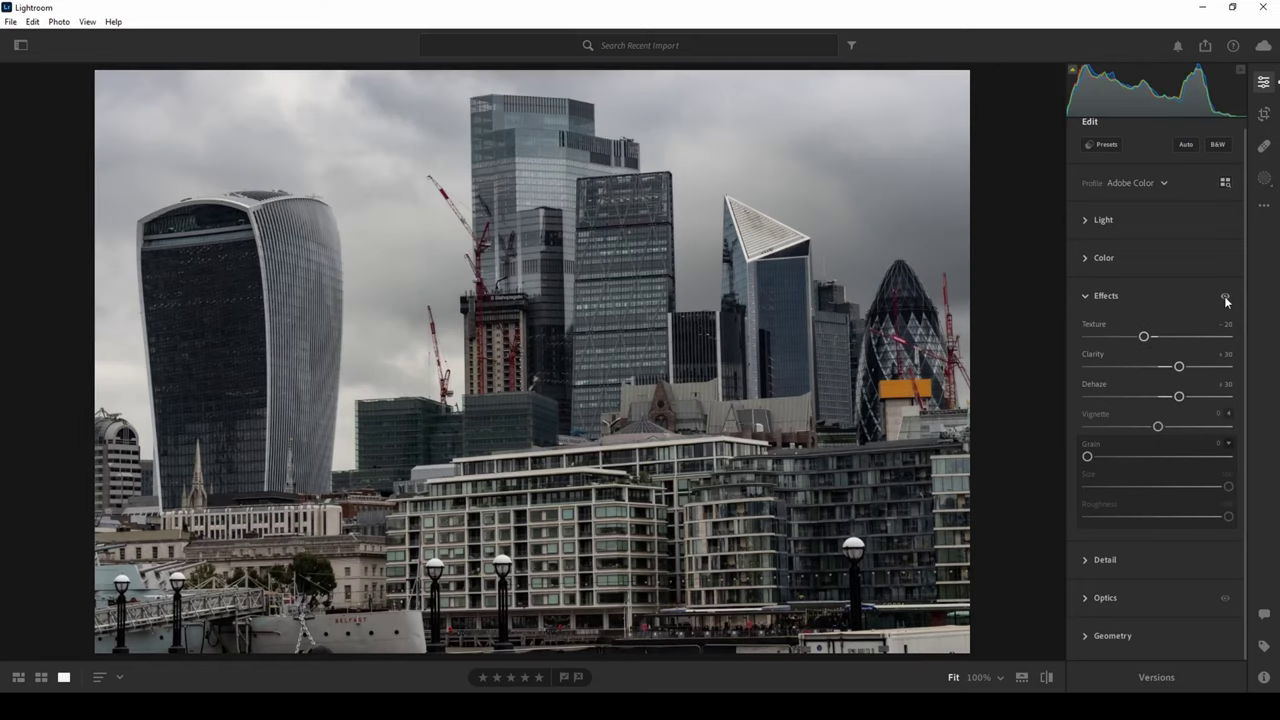
click(1224, 296)
click(1224, 296)
Switch from Effects to the Detail panel and set Sharpening to 90, zoomed on the Scalpel rooftop
click(1086, 298)
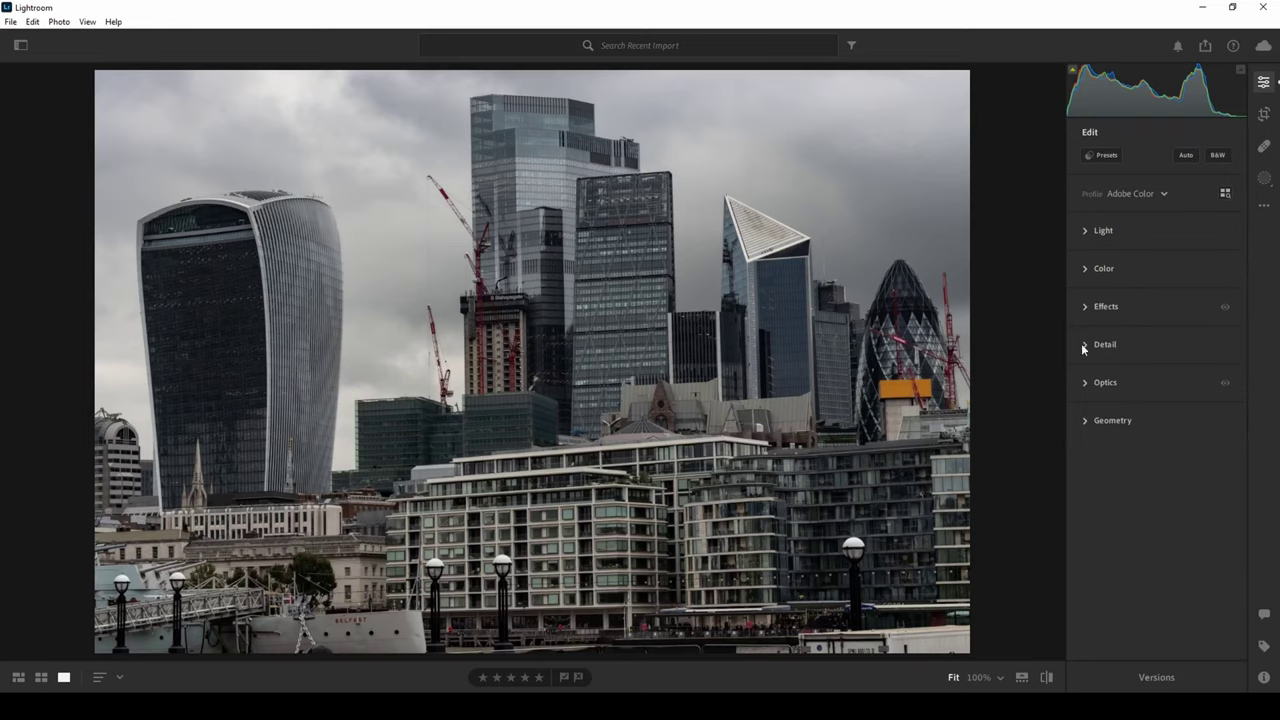
click(1082, 344)
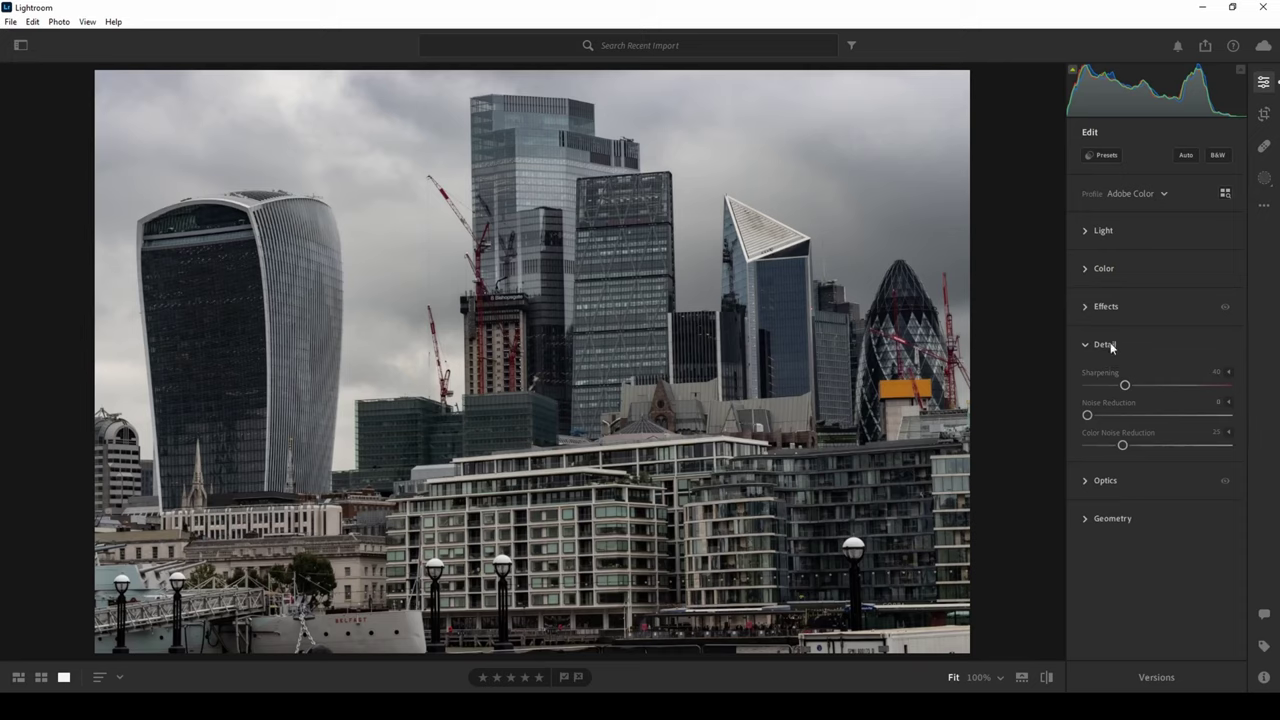
click(769, 271)
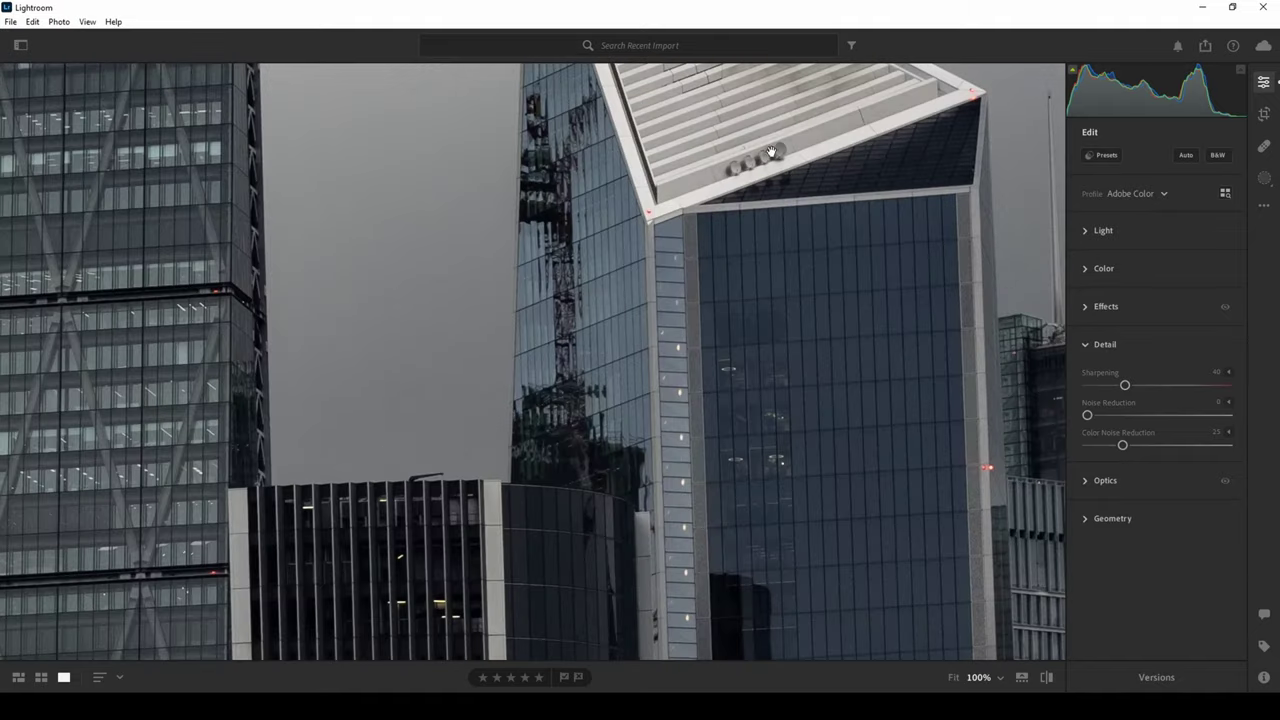
mouse_move(821, 193)
mouse_down()
mouse_move(829, 229)
mouse_move(776, 292)
mouse_up()
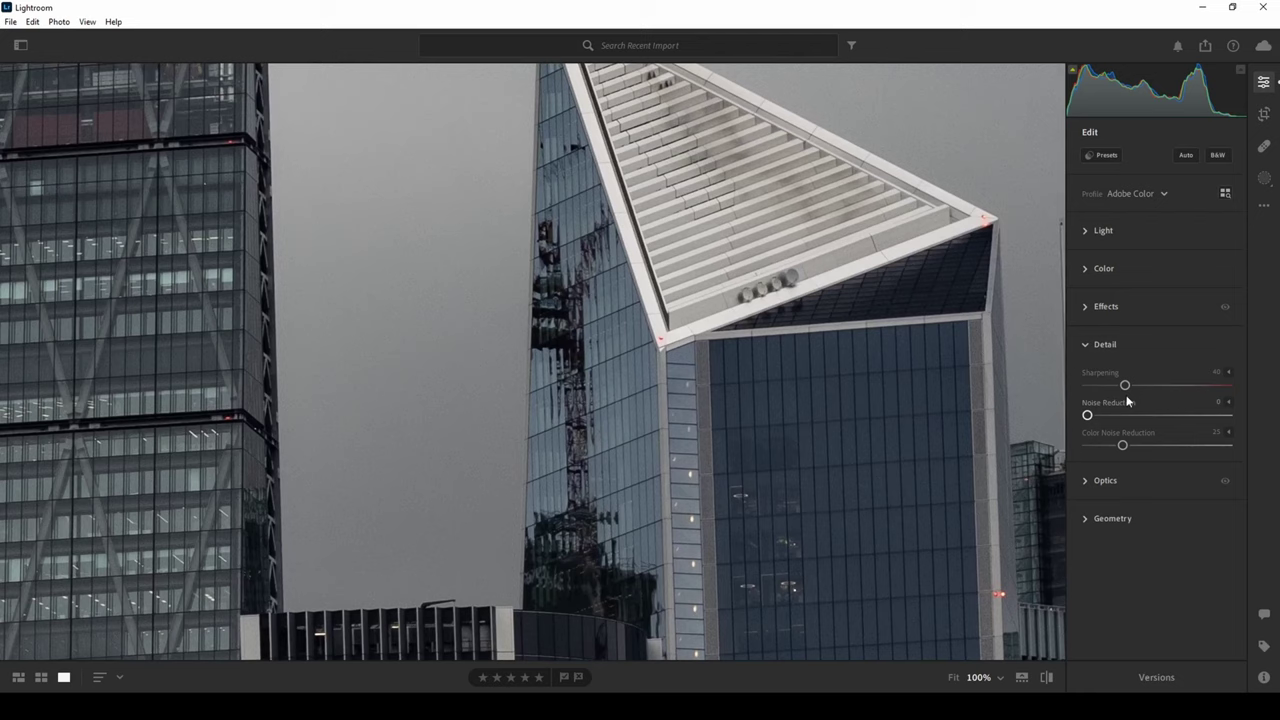
drag(1125, 385, 1228, 385)
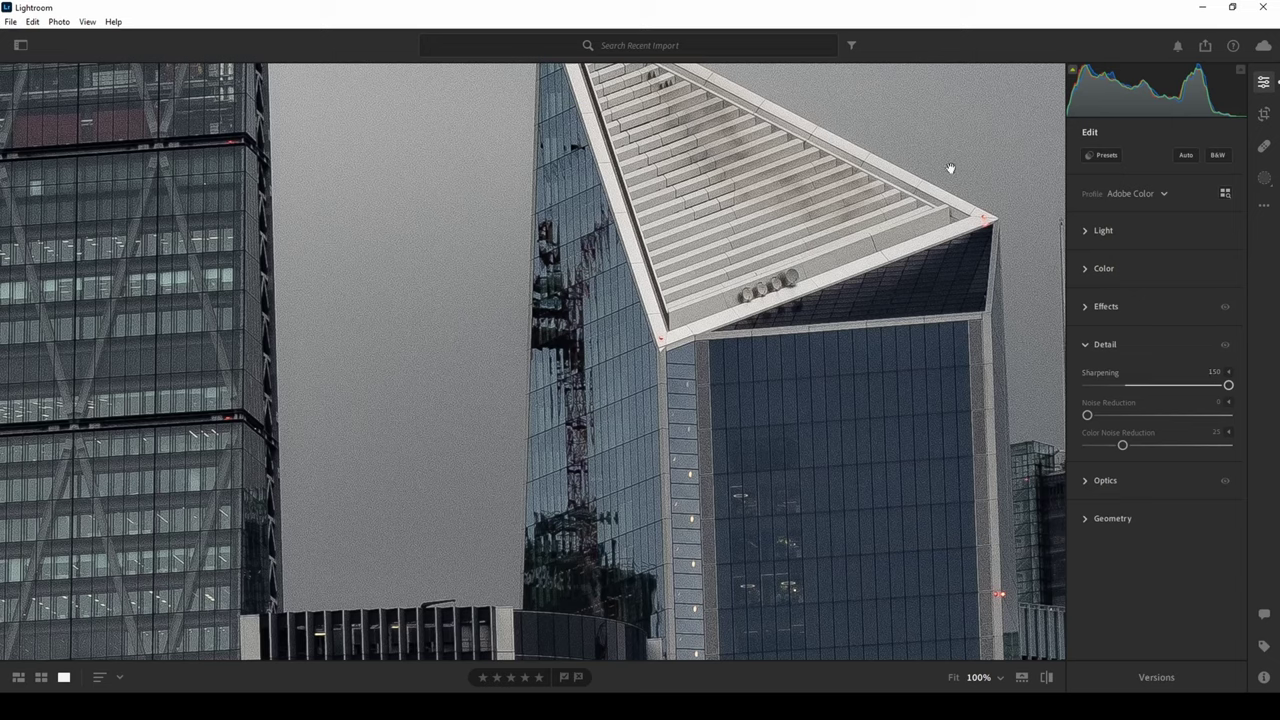
drag(1228, 385, 1083, 386)
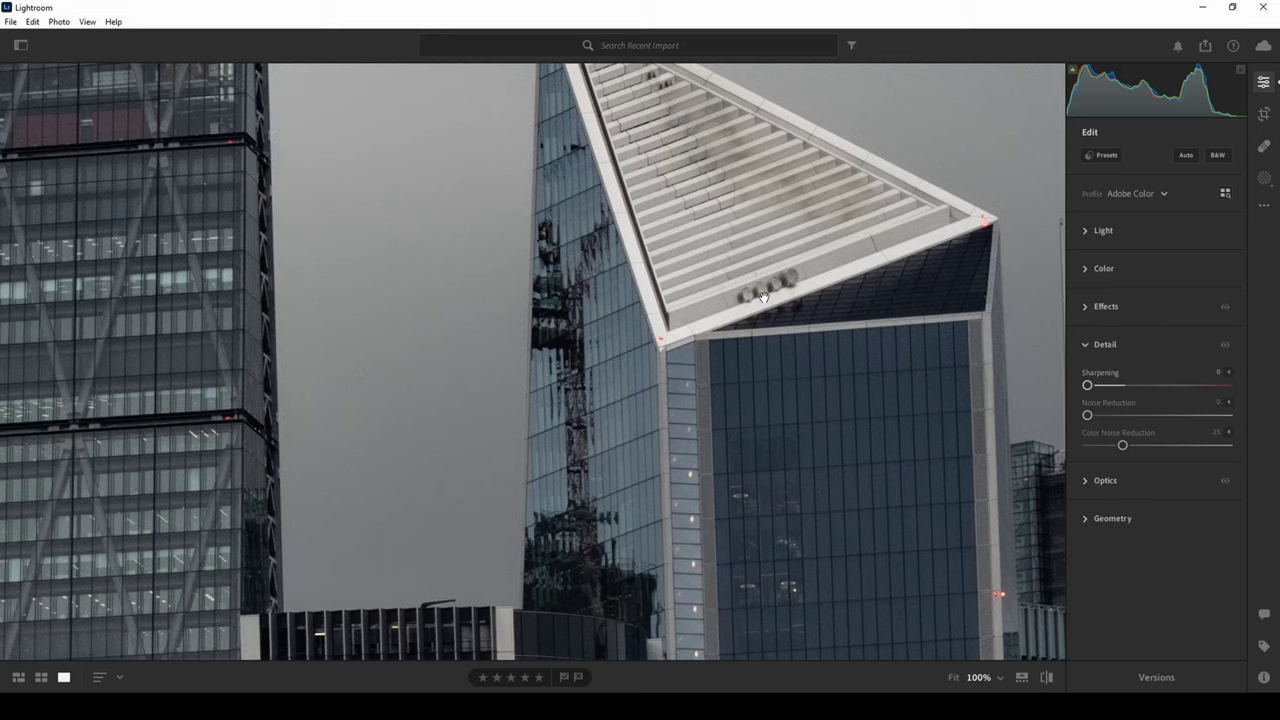
drag(1087, 385, 1175, 390)
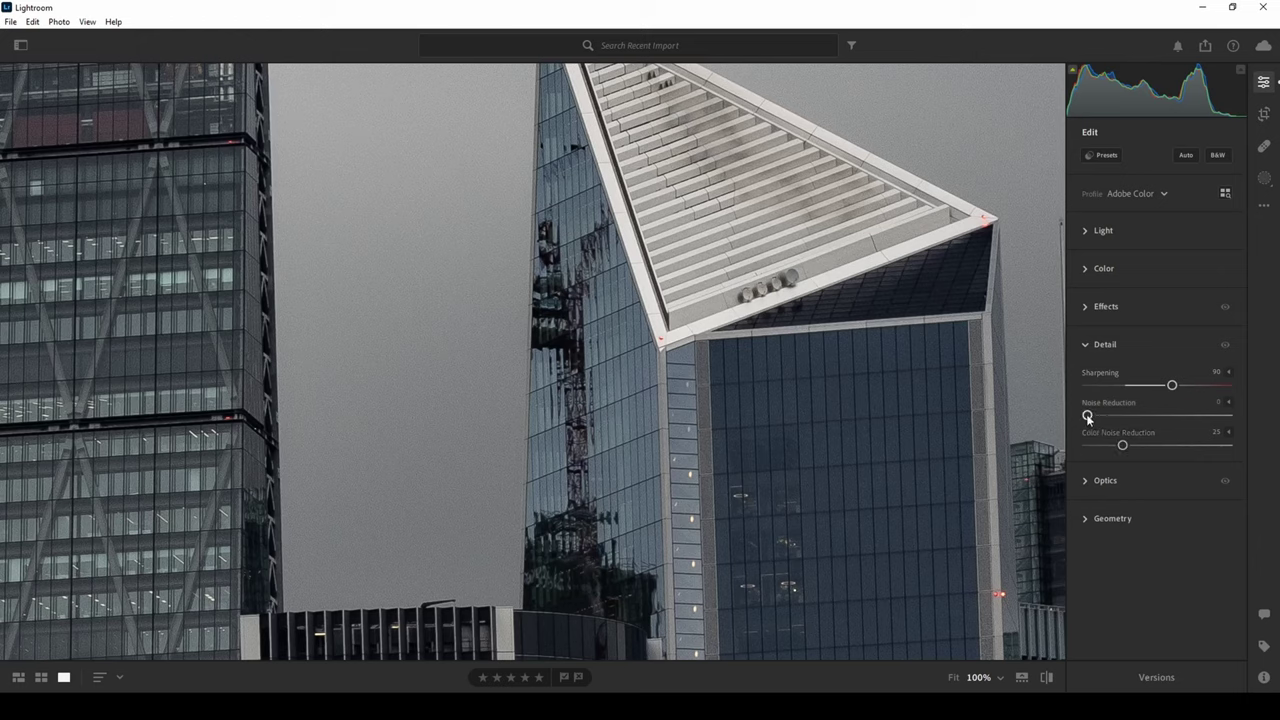
Set Noise Reduction to about 60 after trying moderate and maximum values
drag(1087, 417, 1166, 415)
drag(1166, 416, 1264, 418)
drag(1184, 422, 1172, 424)
Nudge Noise Reduction to 59, pan around the photo, then fit it in view
click(1170, 415)
scroll(784, 354, left, 3)
scroll(786, 363, left, 3)
scroll(780, 346, left, 3)
scroll(729, 363, left, 3)
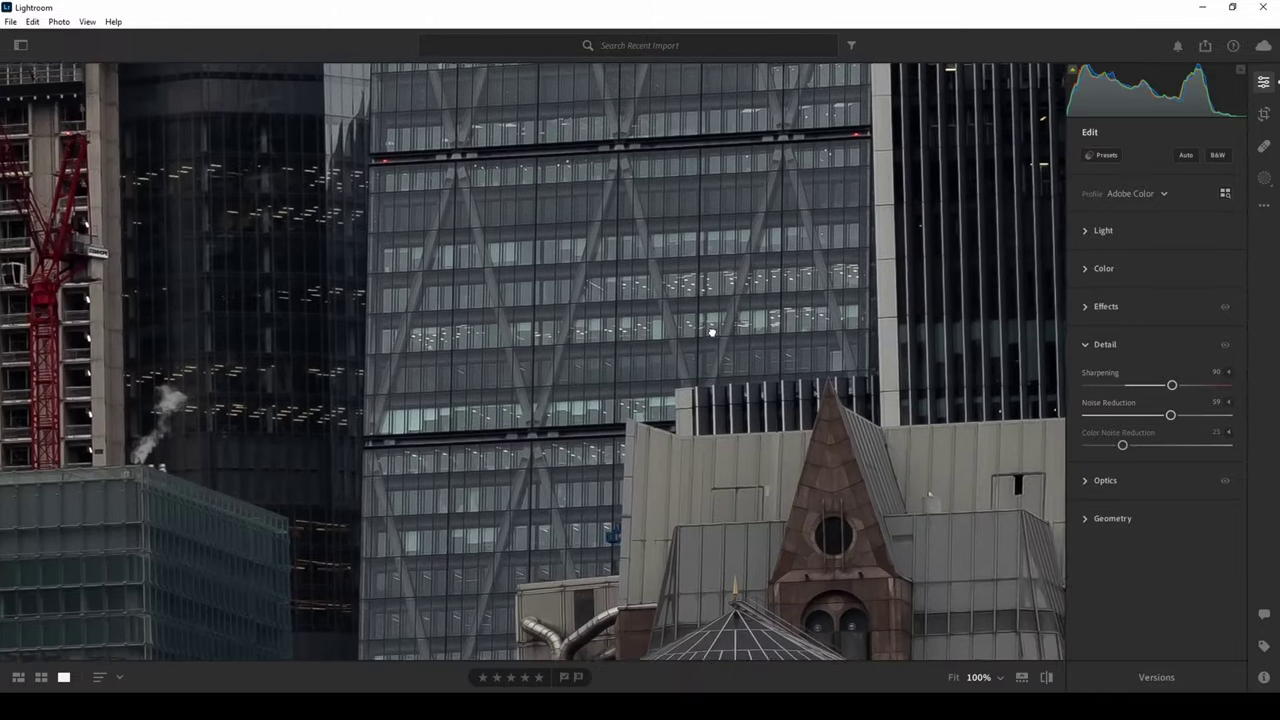
scroll(709, 529, left, 3)
scroll(709, 529, down, 2)
scroll(503, 363, left, 4)
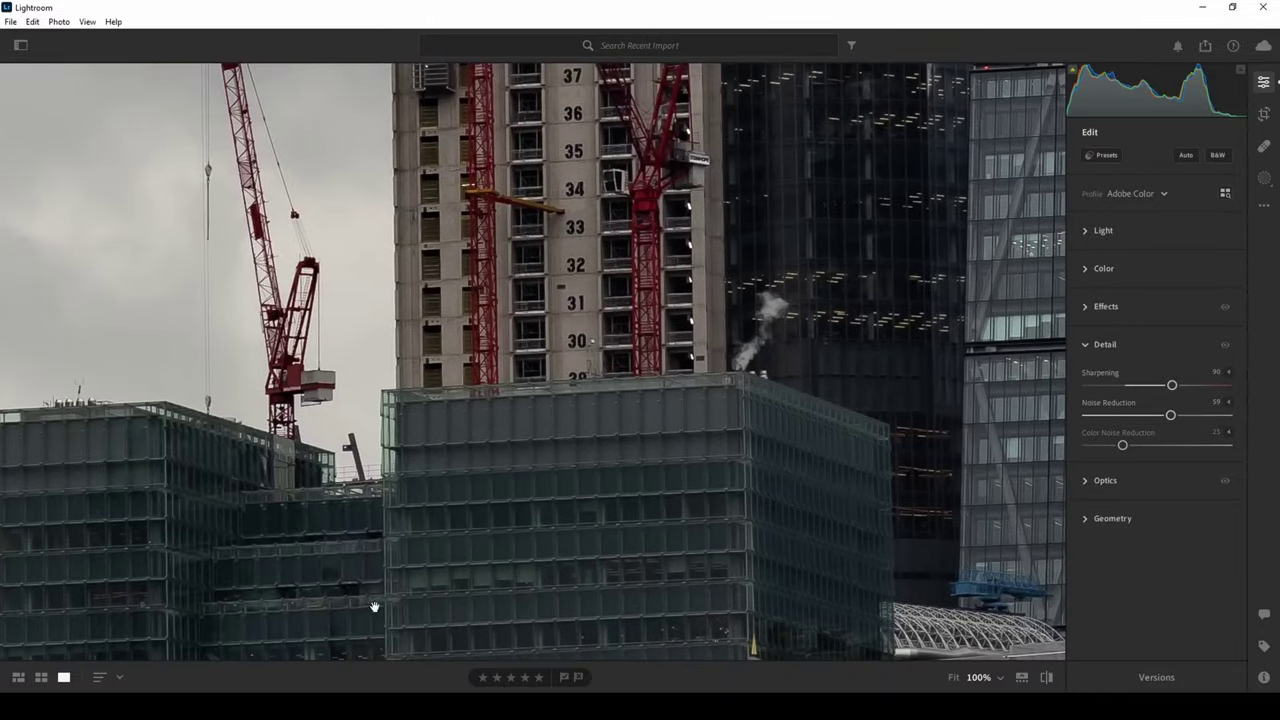
click(630, 507)
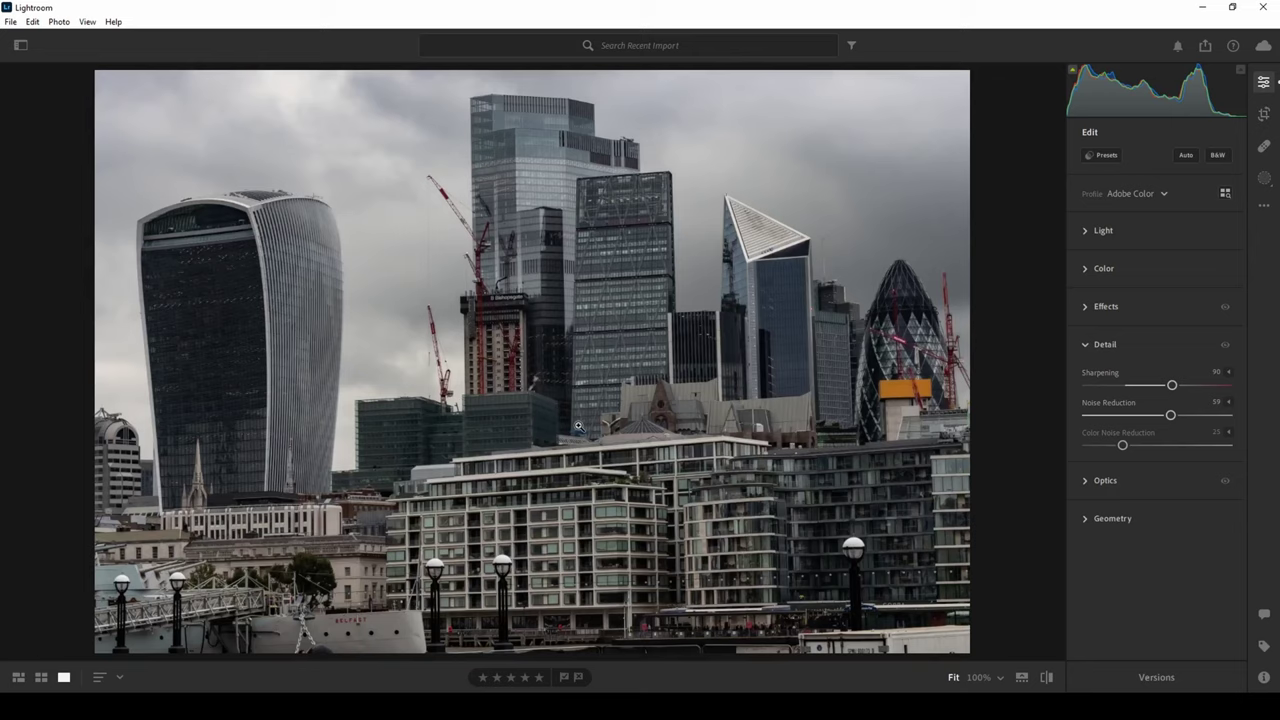
Zoom to 200–300% on the numbered tower's upper floors to inspect noise
click(978, 677)
click(1000, 677)
click(1008, 572)
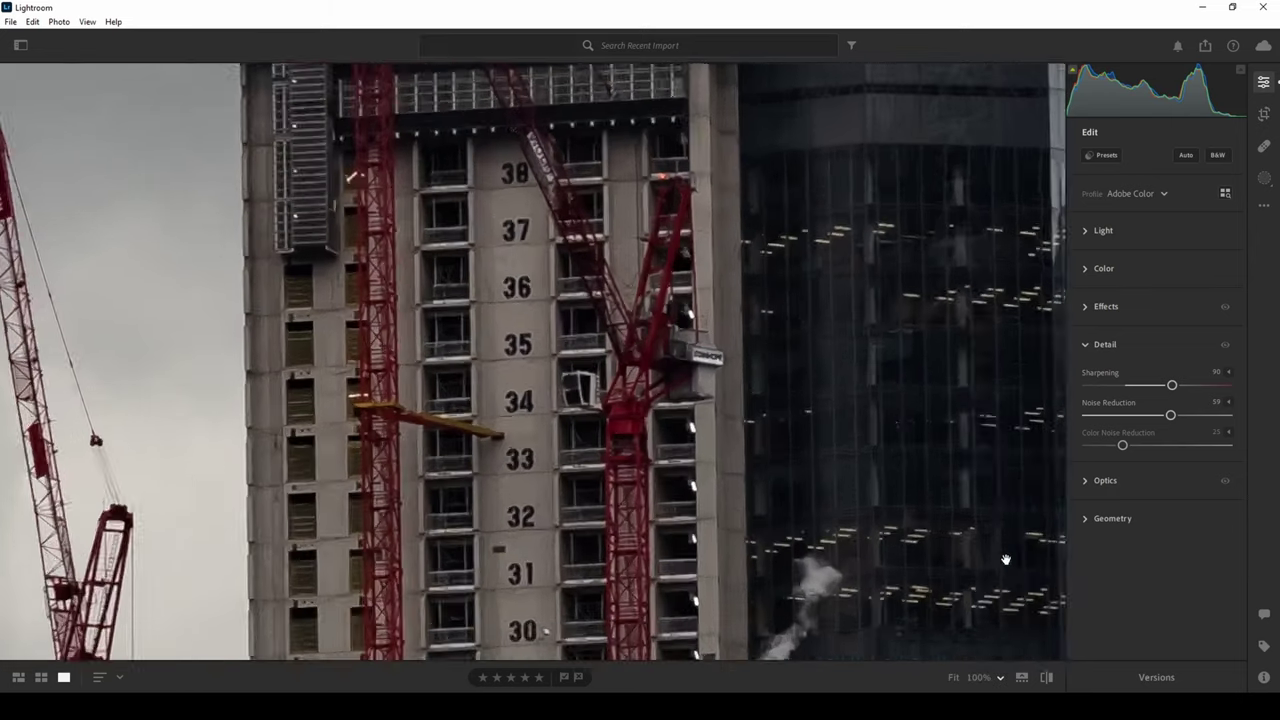
scroll(751, 491, right, 3)
scroll(740, 470, right, 2)
scroll(731, 455, up, 3)
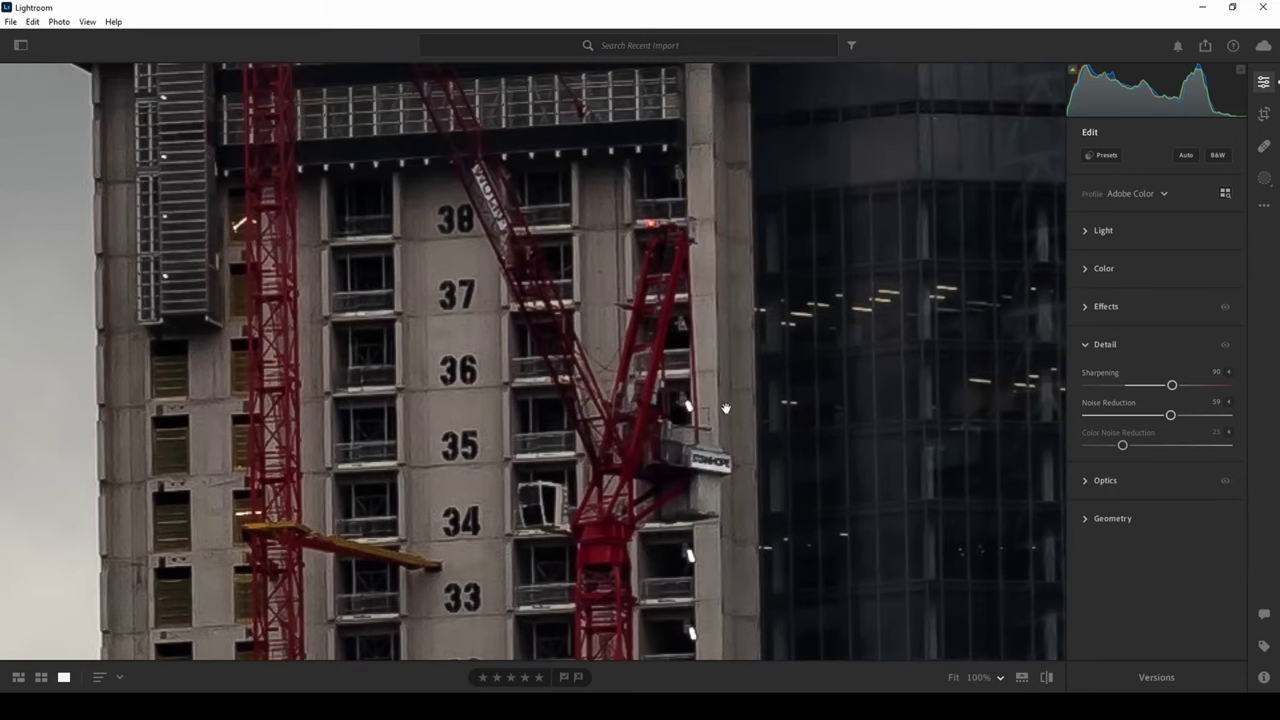
drag(723, 408, 744, 347)
click(990, 677)
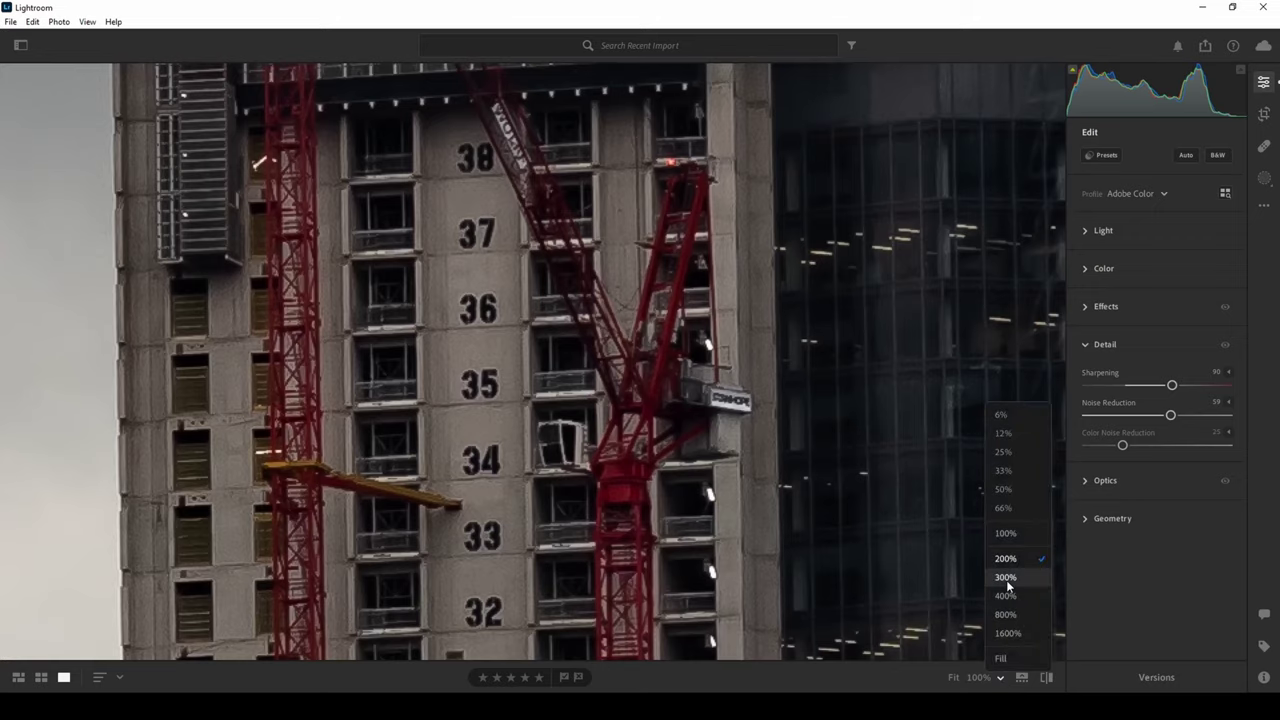
click(1006, 578)
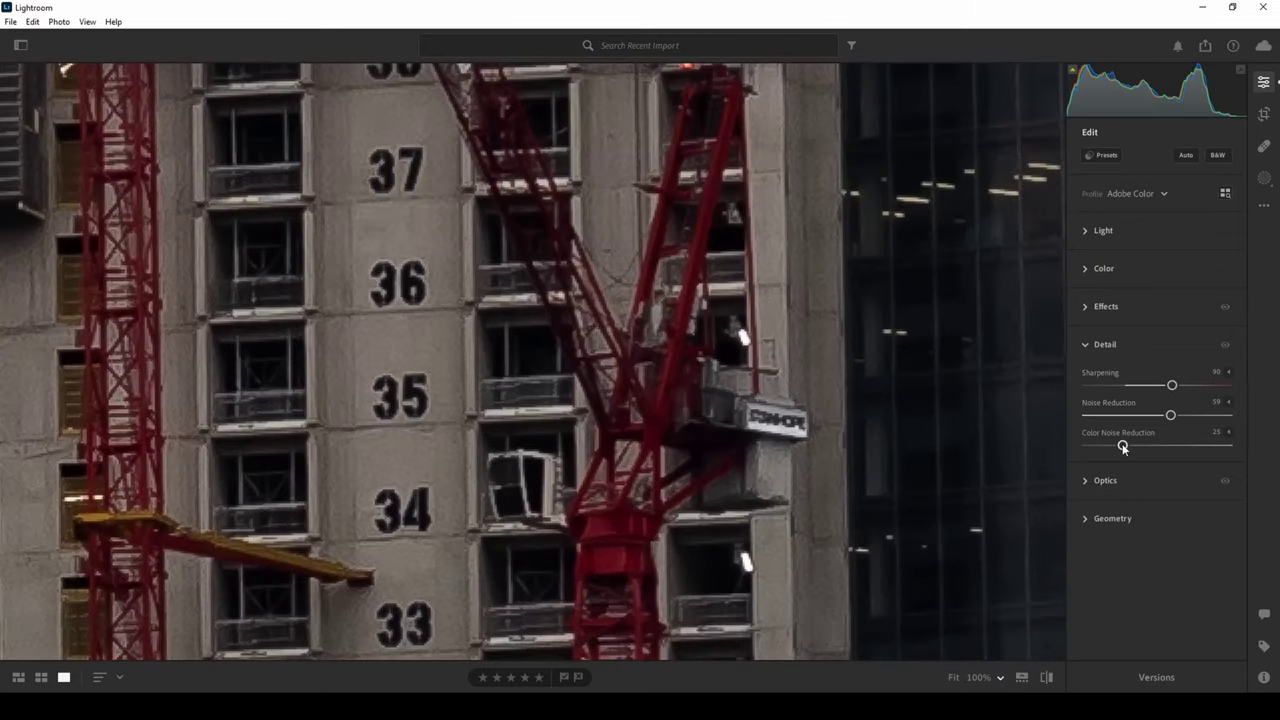
Compare Color Noise Reduction values, settle it at 25, and fit the photo back in view
drag(1122, 446, 1230, 445)
double_click(1230, 448)
mouse_move(1122, 446)
mouse_down()
mouse_move(1148, 447)
mouse_move(1038, 446)
mouse_up()
mouse_move(1117, 448)
mouse_down()
mouse_move(1168, 458)
mouse_move(1211, 446)
mouse_move(1188, 451)
mouse_up()
mouse_move(1187, 447)
mouse_down()
mouse_move(1123, 447)
mouse_move(1138, 447)
mouse_up()
click(884, 386)
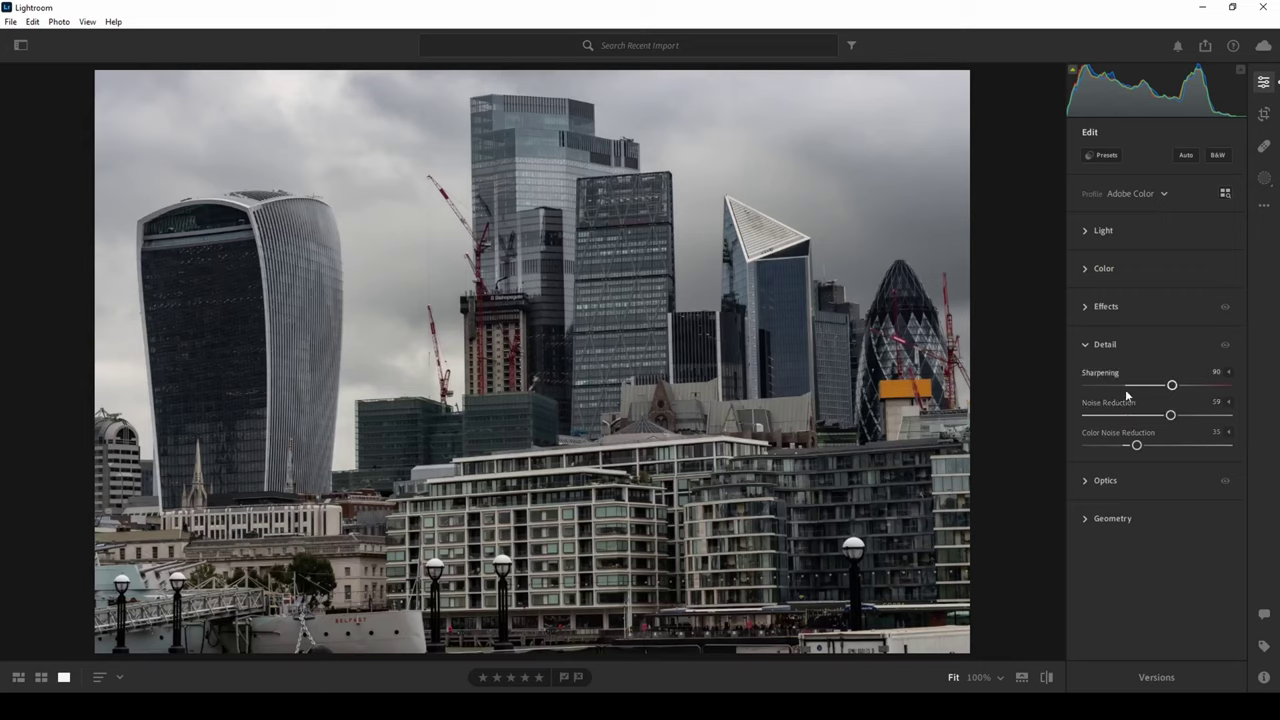
click(1083, 346)
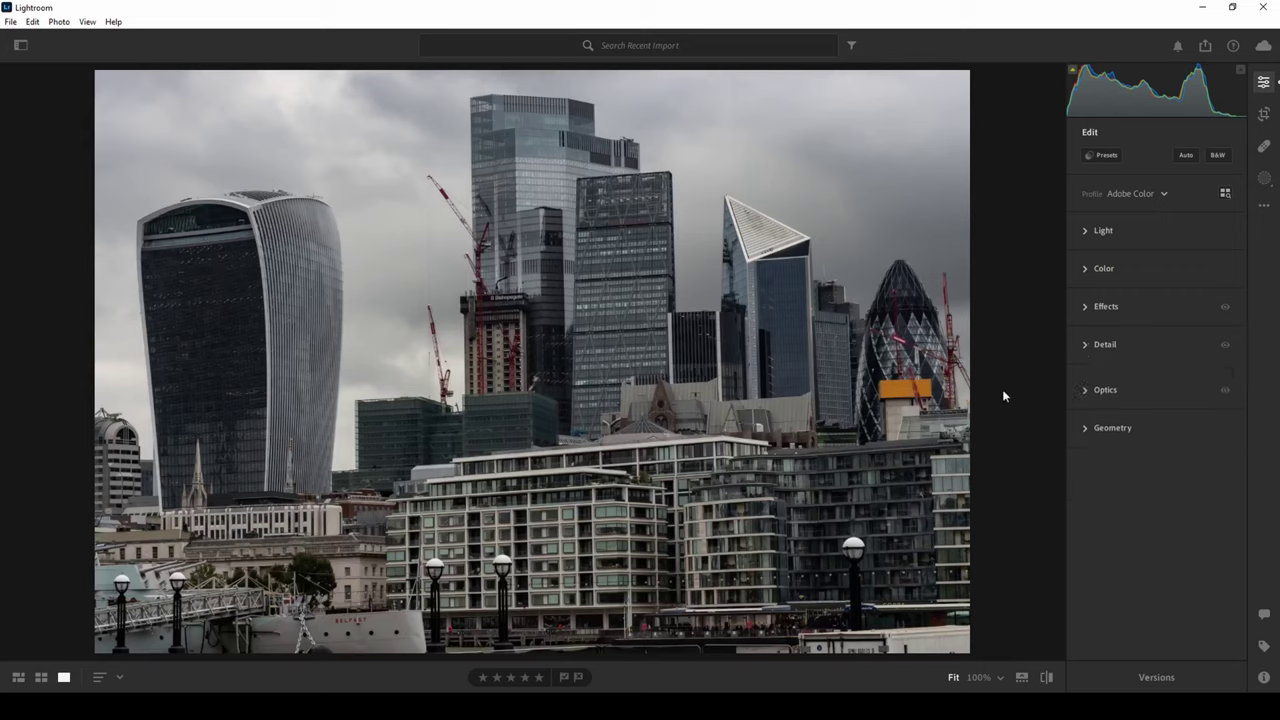
click(1083, 431)
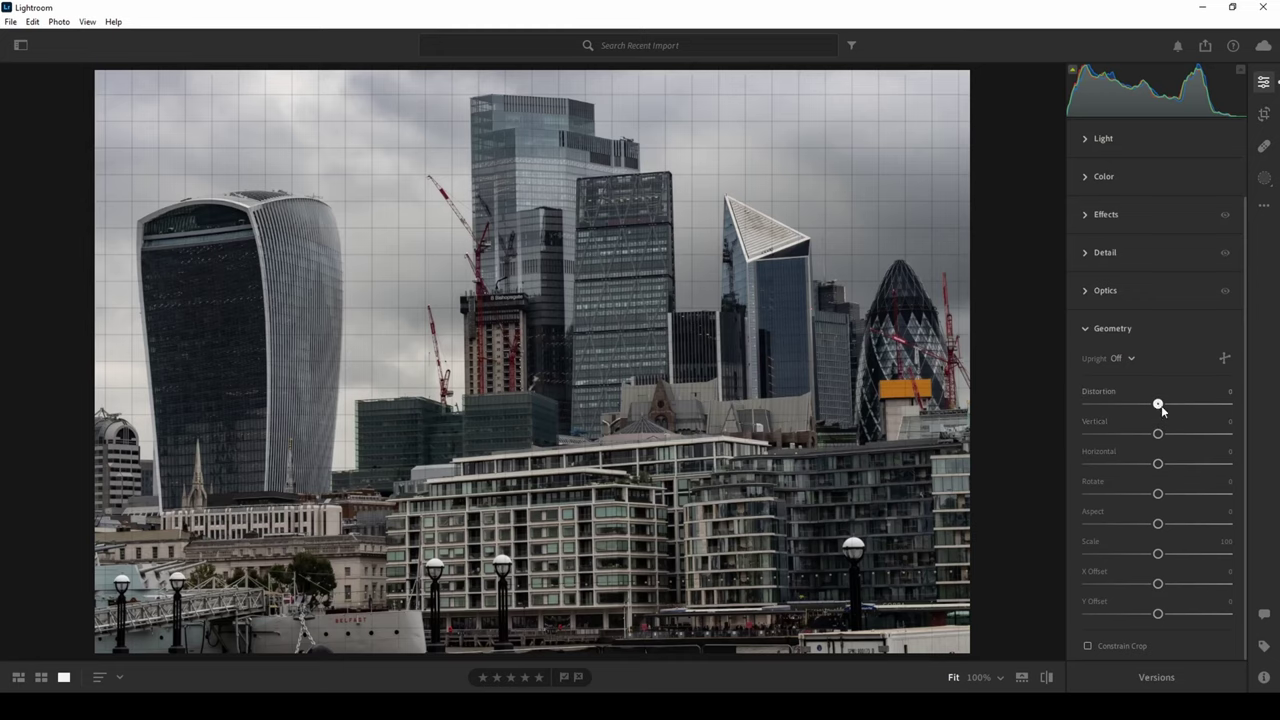
mouse_move(1158, 404)
mouse_down()
mouse_move(1162, 424)
mouse_move(1123, 430)
mouse_up()
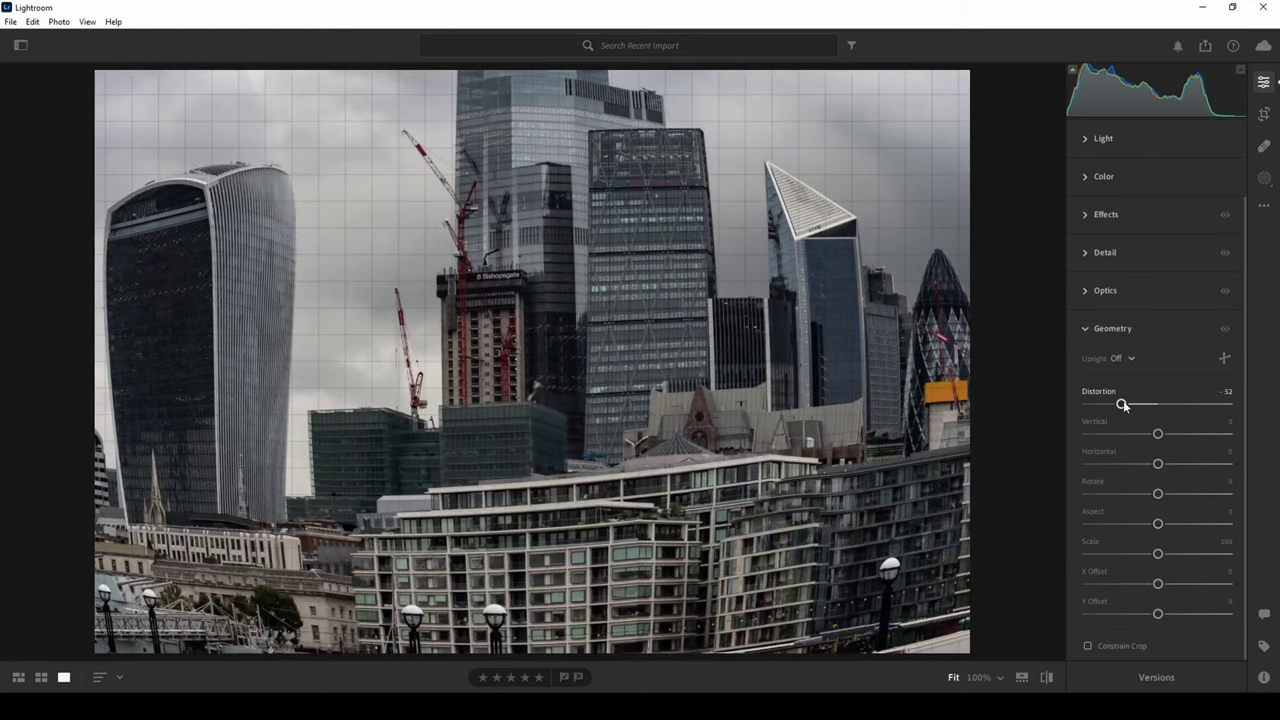
double_click(1123, 404)
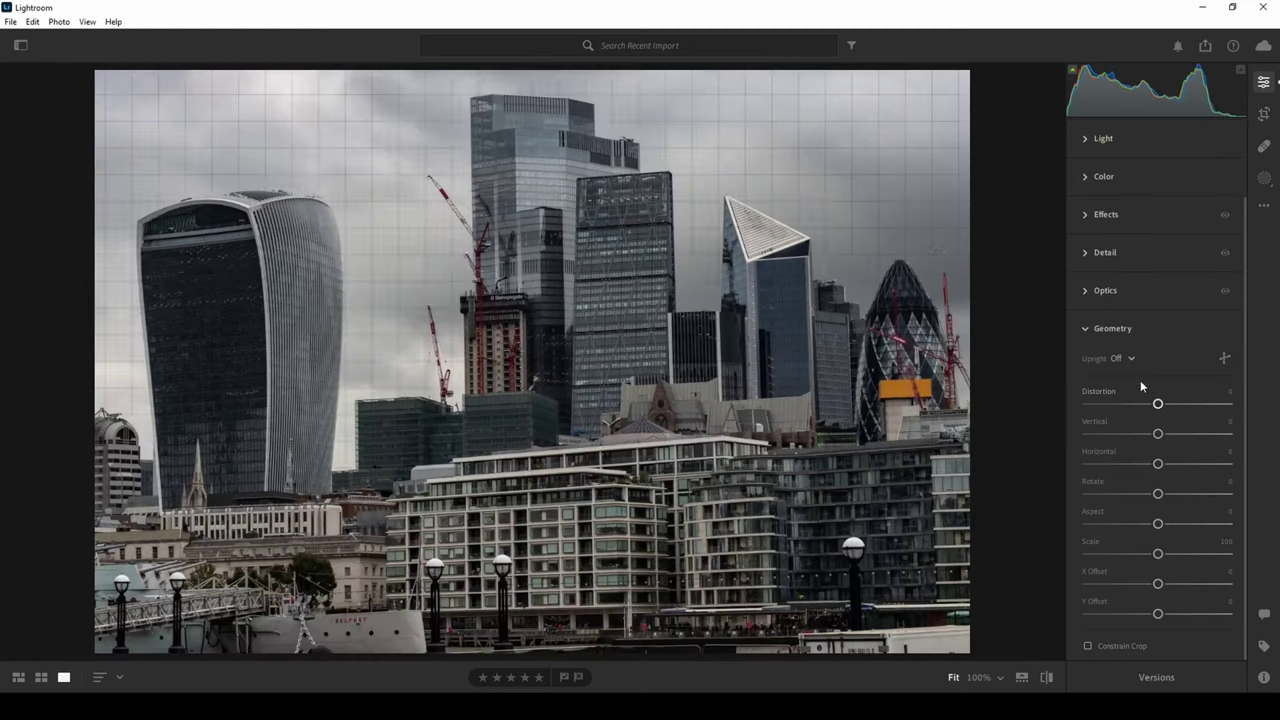
mouse_move(1159, 437)
mouse_down()
mouse_move(1120, 442)
mouse_move(1176, 450)
mouse_move(1190, 436)
mouse_move(1171, 436)
mouse_move(1138, 470)
mouse_move(1117, 465)
mouse_move(1191, 465)
mouse_move(1146, 494)
mouse_move(1100, 494)
mouse_move(1217, 495)
mouse_move(1160, 493)
mouse_up()
double_click(1172, 434)
double_click(1188, 465)
mouse_move(1160, 527)
mouse_down()
mouse_move(1248, 527)
mouse_move(1050, 538)
mouse_up()
double_click(1088, 525)
mouse_move(1159, 557)
mouse_down()
mouse_move(1086, 557)
mouse_move(1210, 553)
mouse_up()
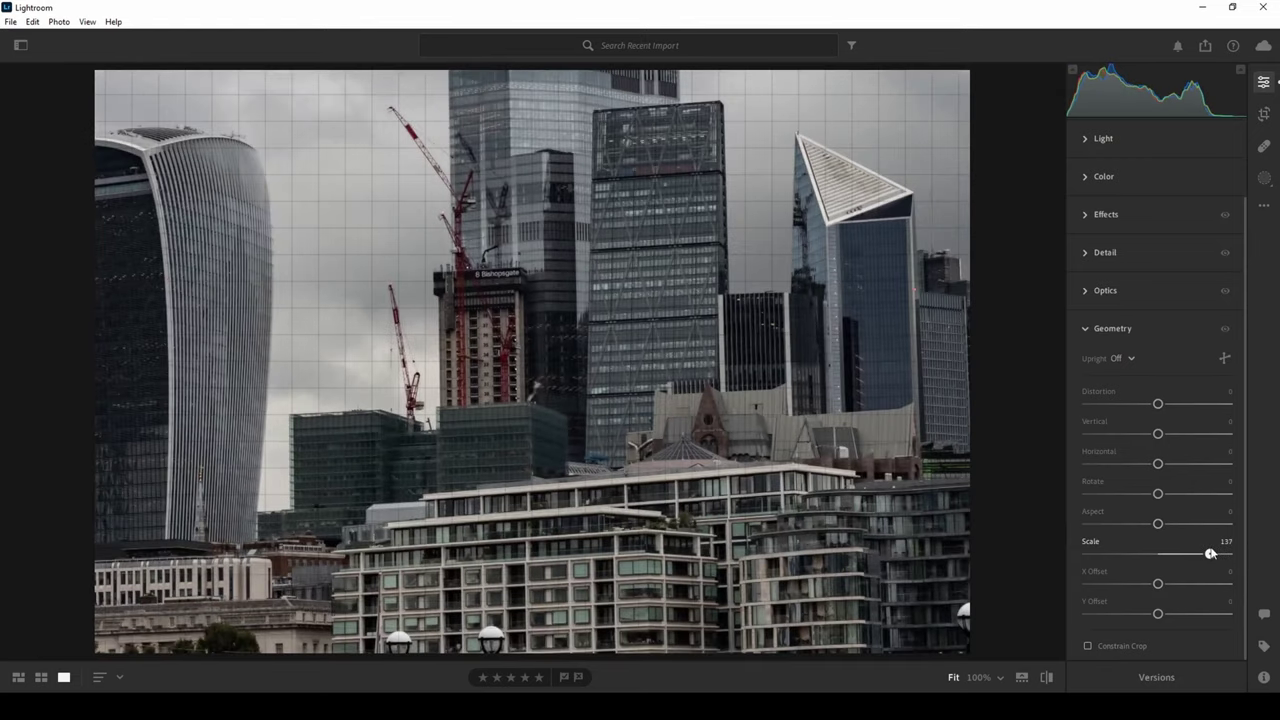
double_click(1210, 553)
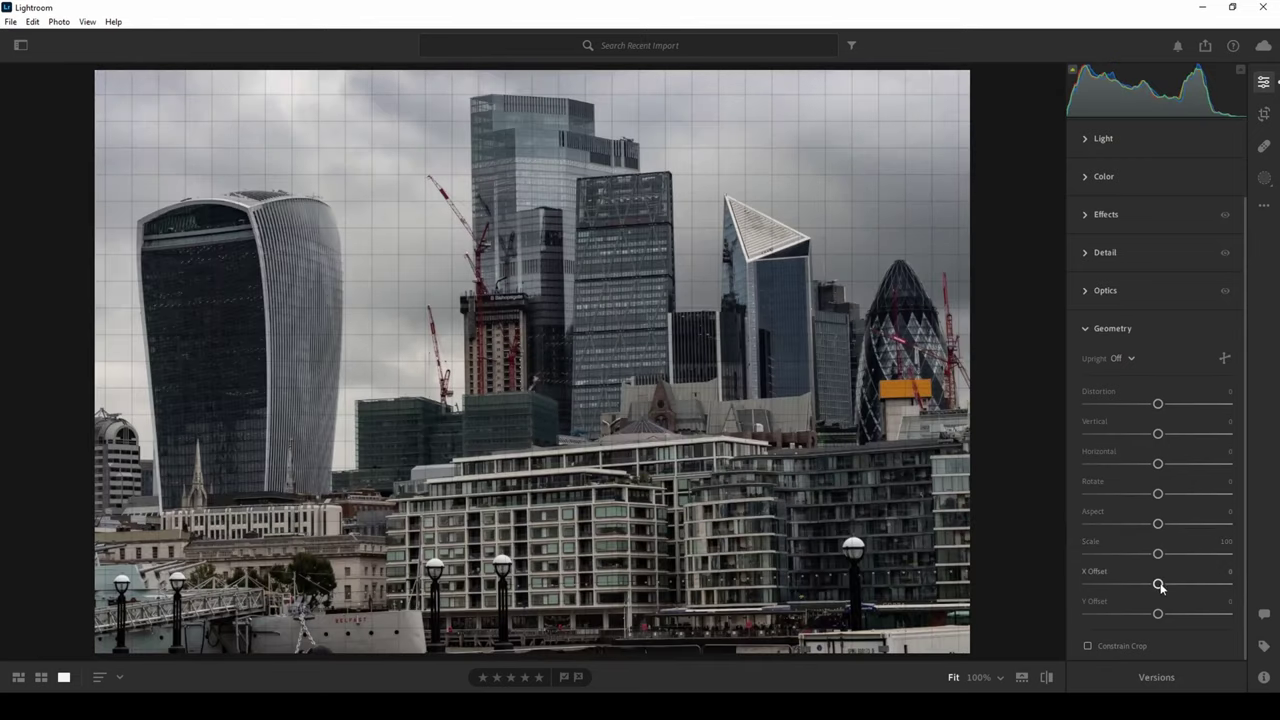
mouse_move(1158, 584)
mouse_down()
mouse_move(1184, 585)
mouse_move(1171, 585)
mouse_move(1168, 612)
mouse_move(1188, 612)
mouse_move(1171, 615)
mouse_up()
double_click(1171, 585)
double_click(1171, 614)
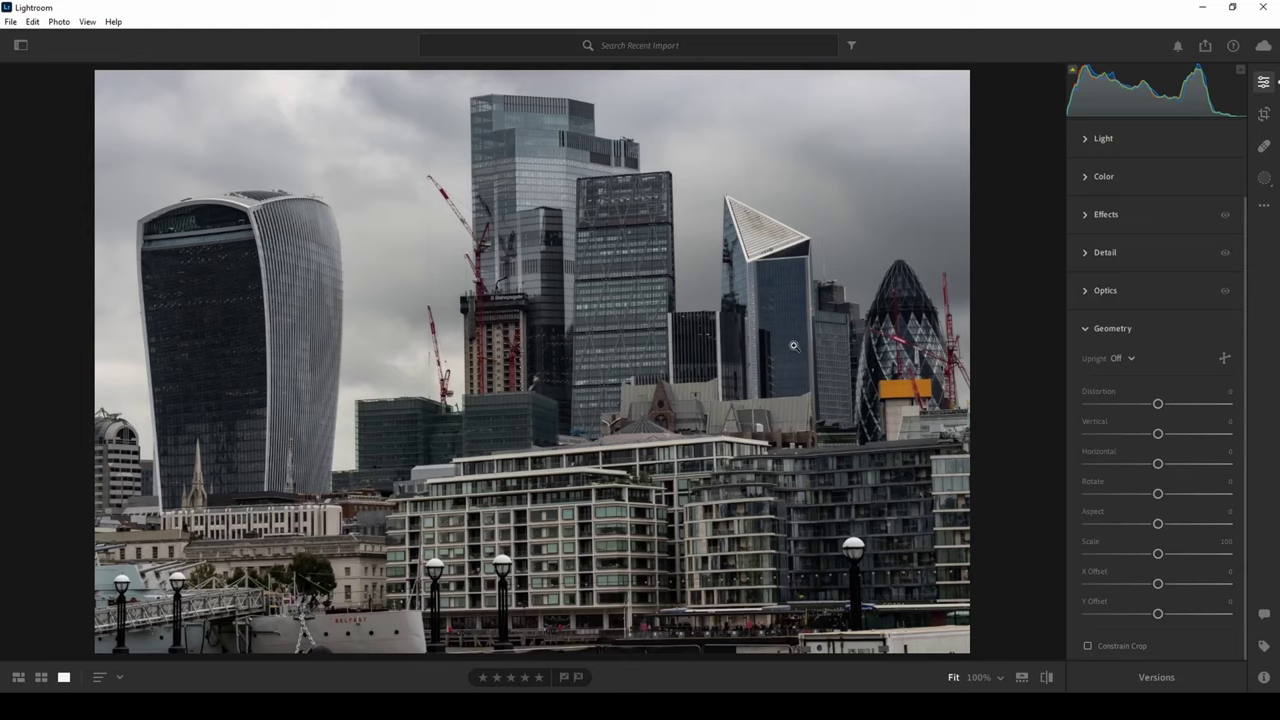
click(1108, 330)
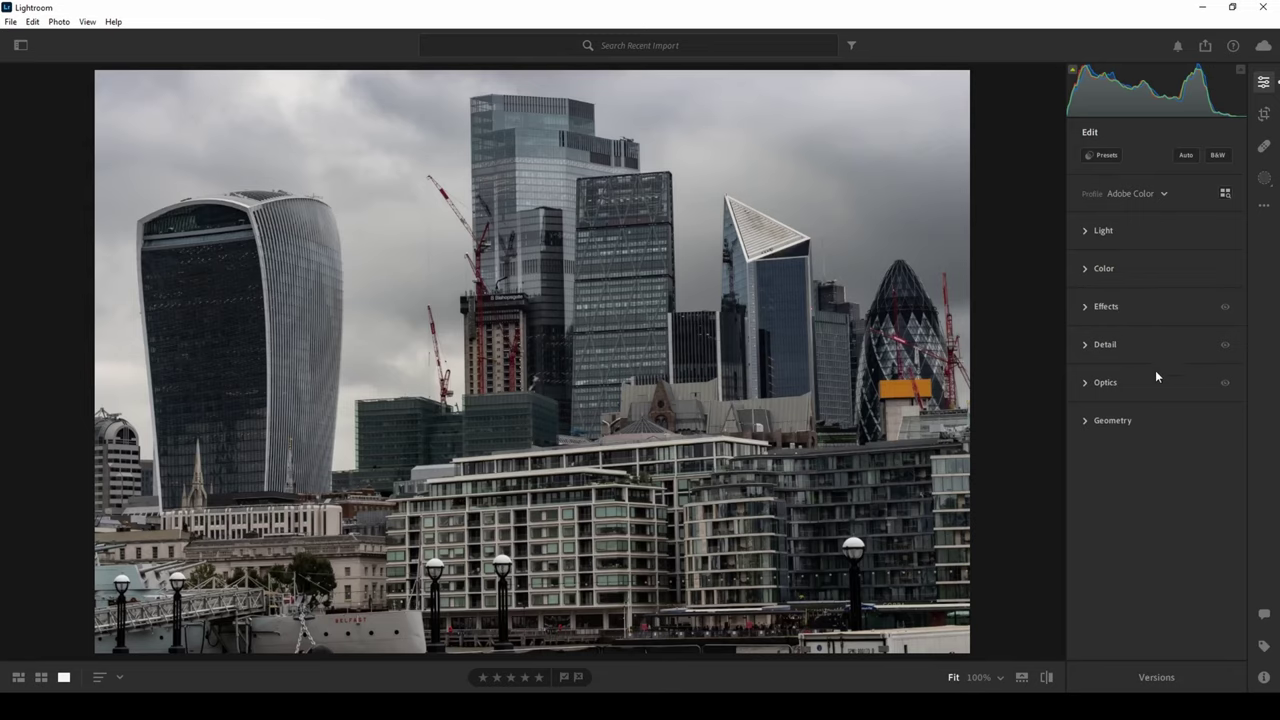
Straighten the skyline by +1.29 in Crop & Rotate, apply it, and return to the crop tool
click(1264, 115)
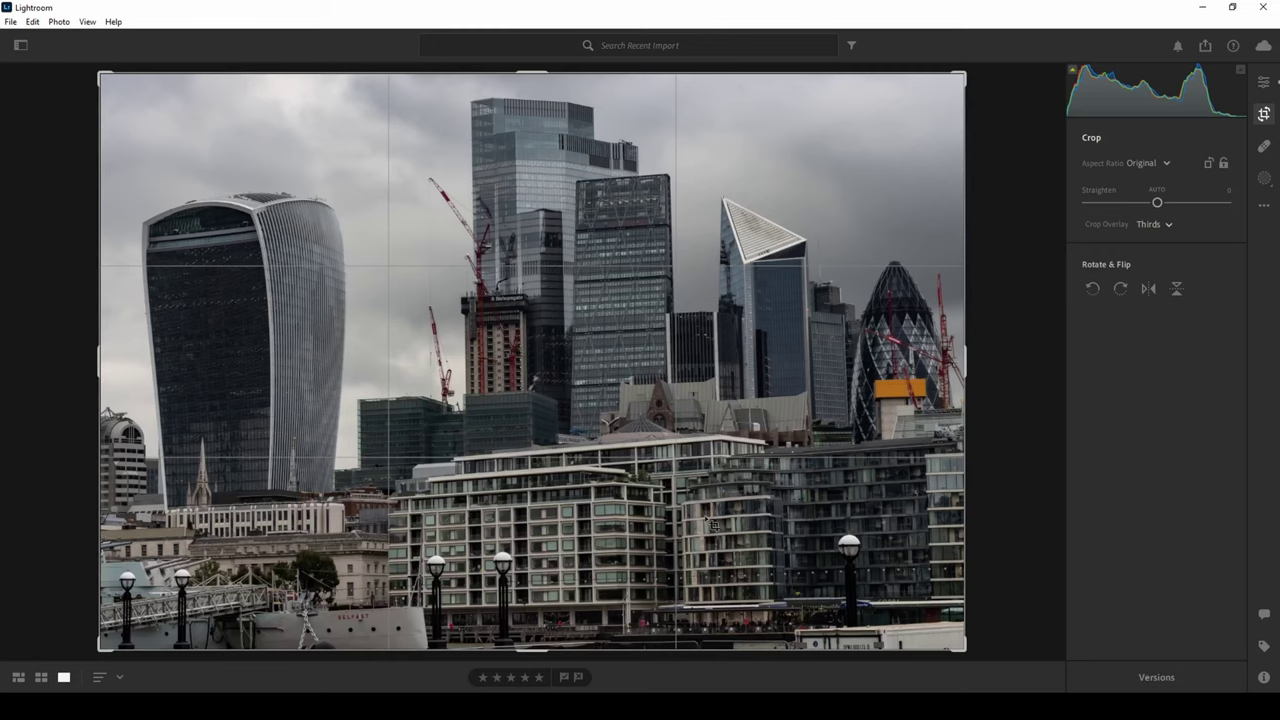
drag(1160, 203, 1165, 216)
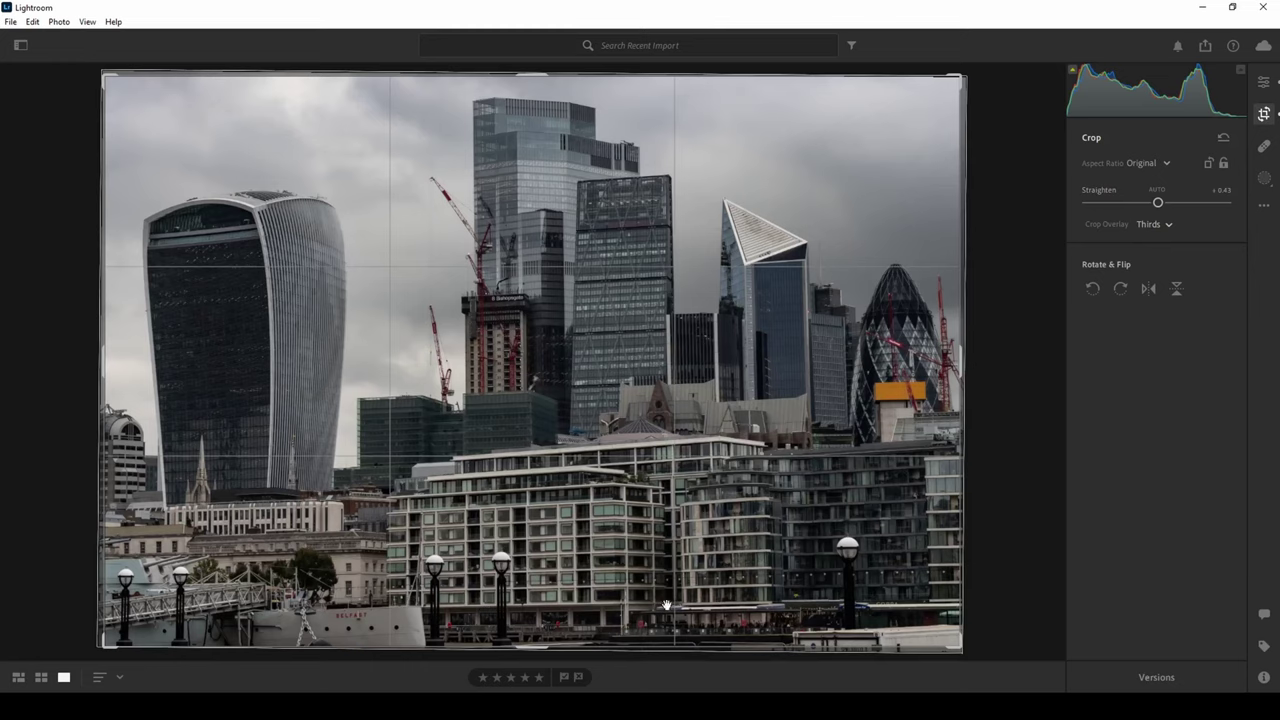
drag(1159, 203, 1162, 206)
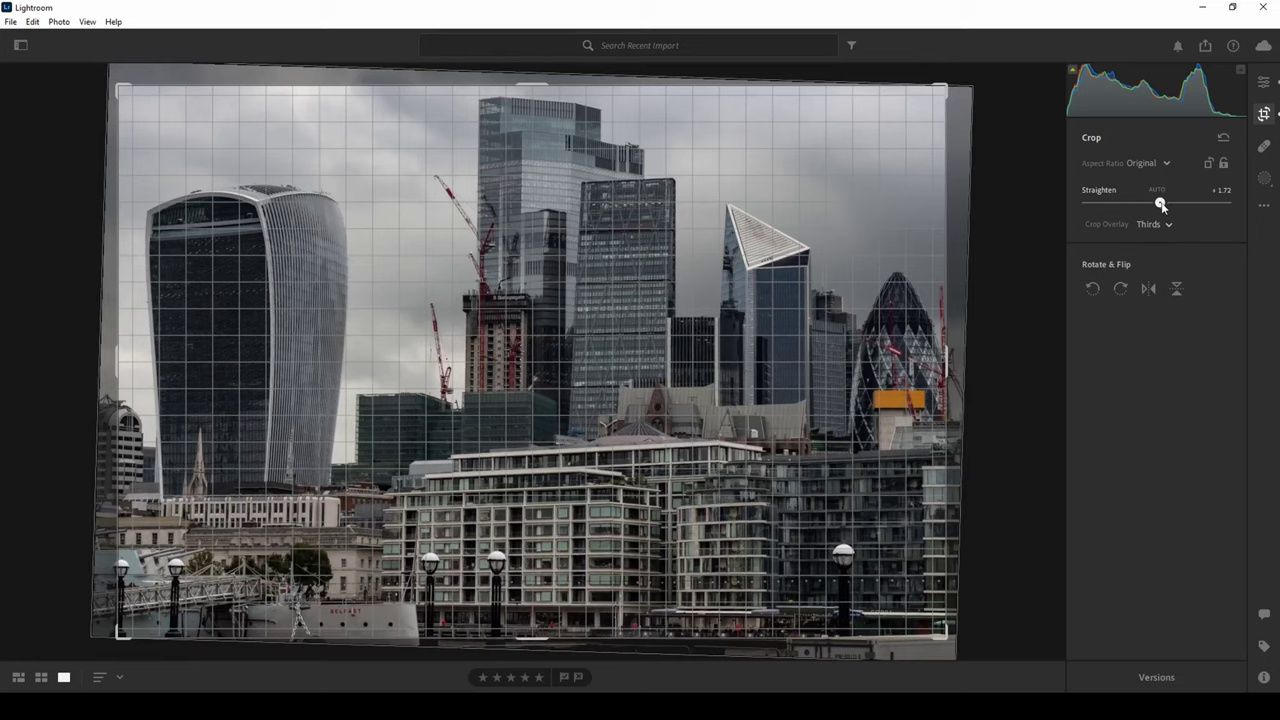
drag(1162, 206, 1162, 207)
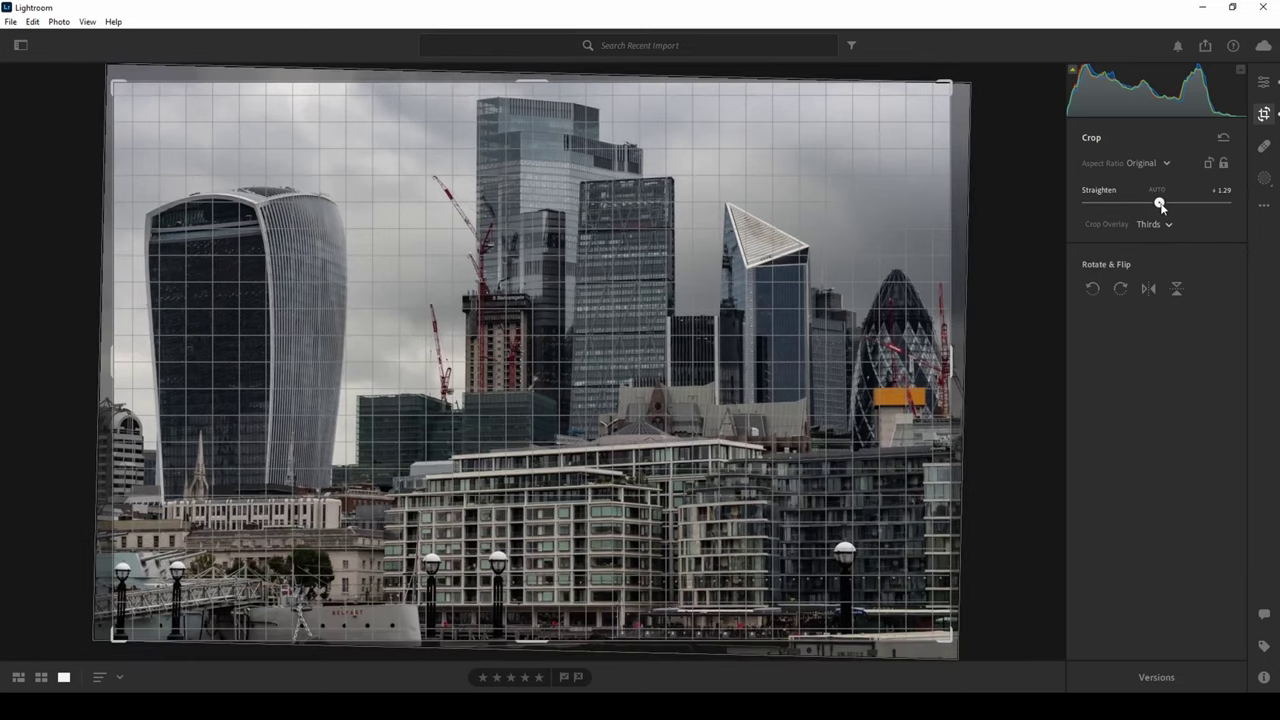
drag(1161, 206, 1161, 206)
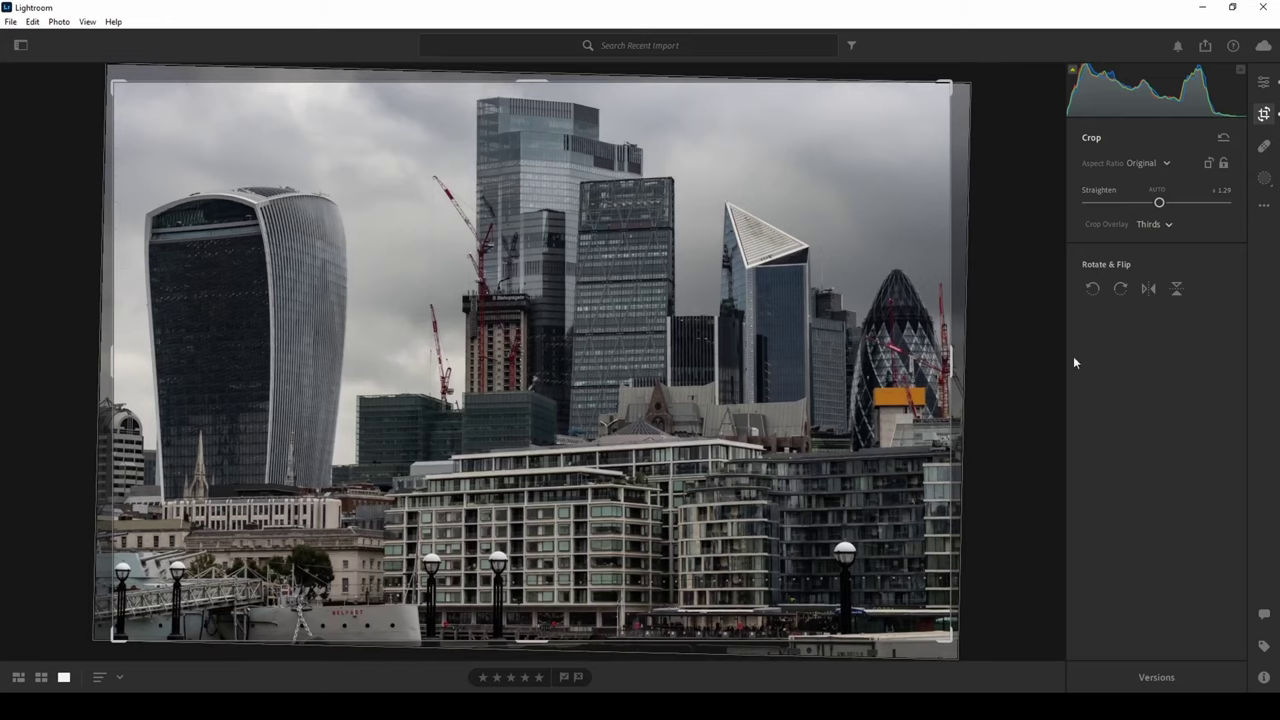
click(1263, 113)
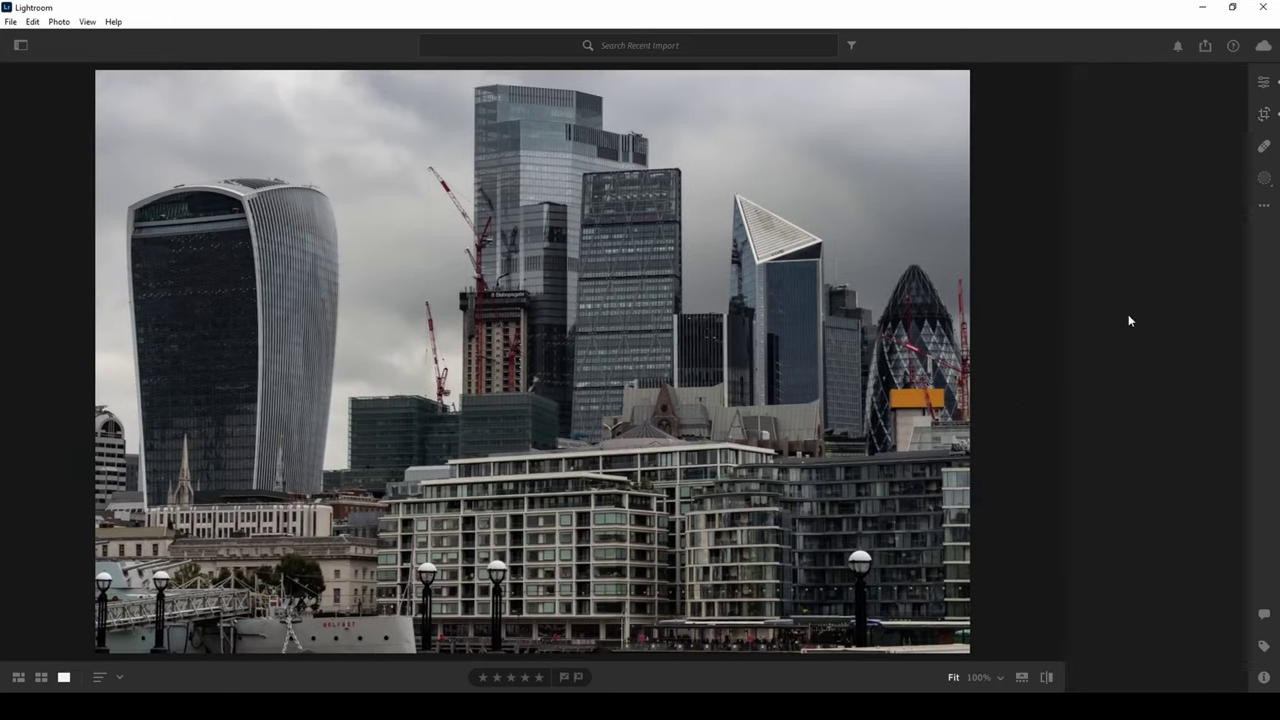
click(1263, 113)
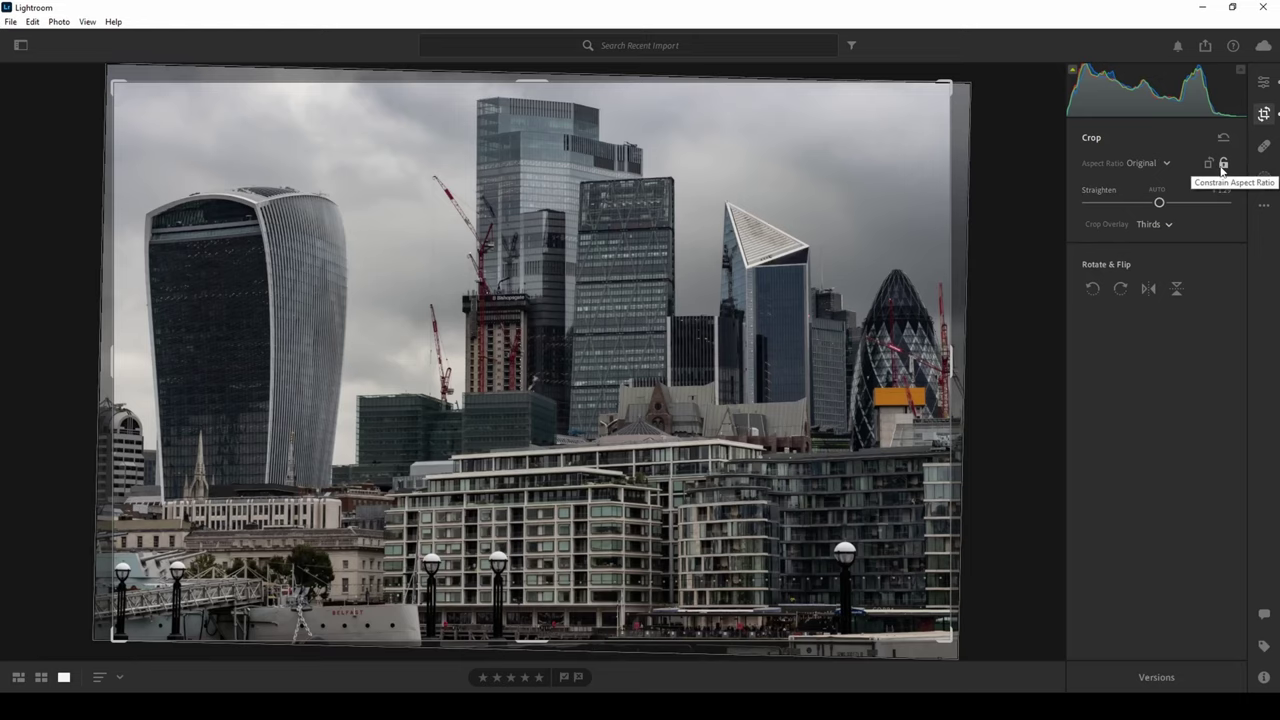
Unlock the aspect ratio and crop tightly around the curved Walkie-Talkie tower as a tall portrait
drag(948, 82, 712, 252)
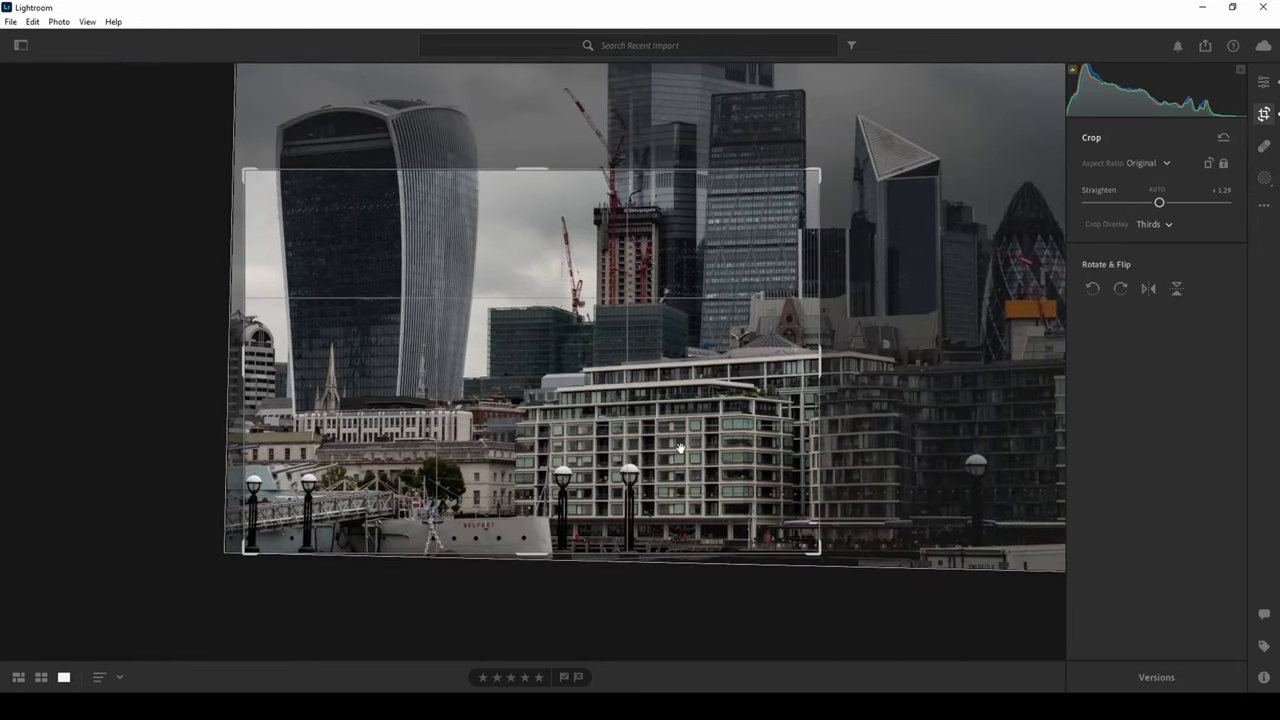
mouse_move(820, 171)
mouse_down()
mouse_move(754, 207)
mouse_move(1242, 133)
mouse_up()
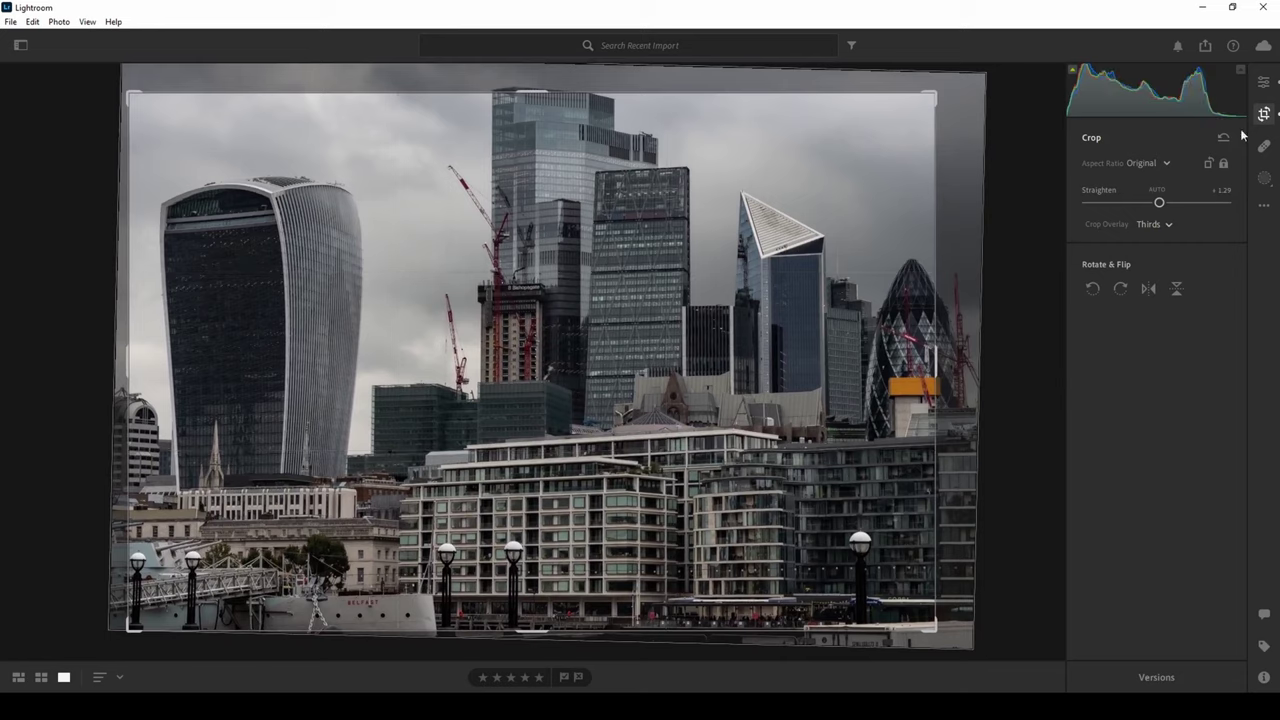
click(1223, 163)
mouse_move(935, 93)
mouse_down()
mouse_move(924, 112)
mouse_move(674, 115)
mouse_up()
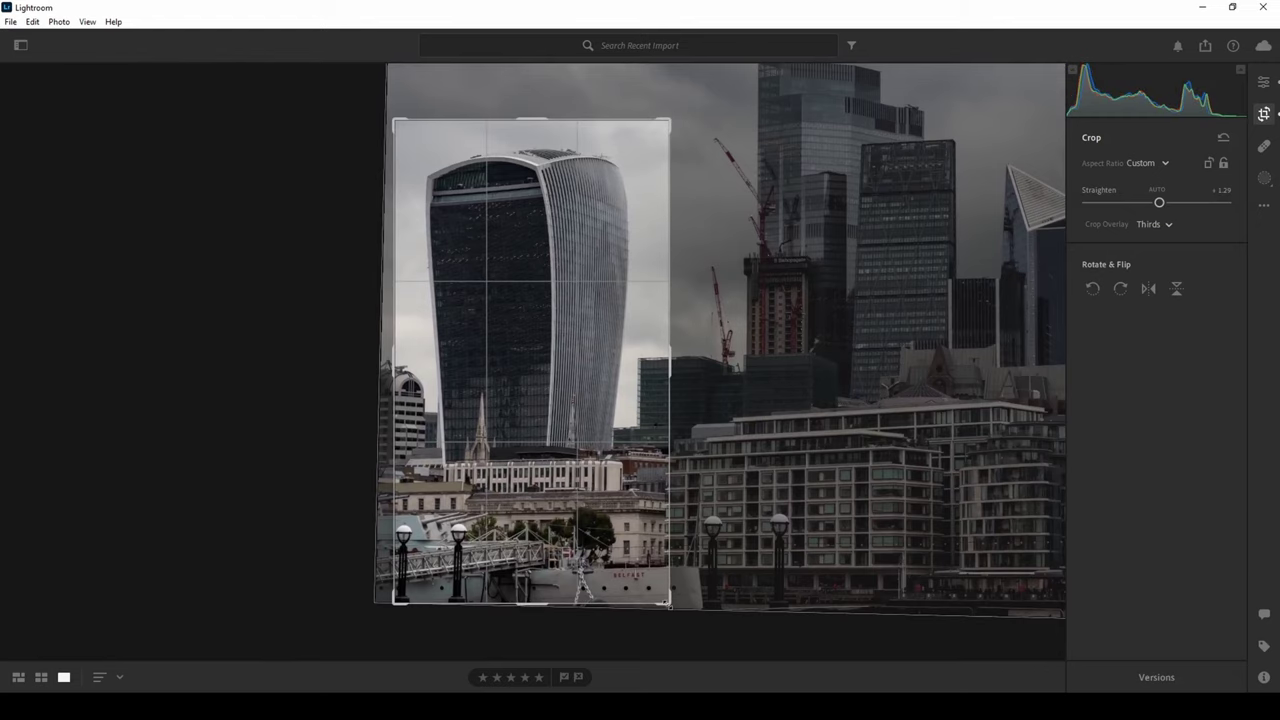
drag(671, 604, 663, 558)
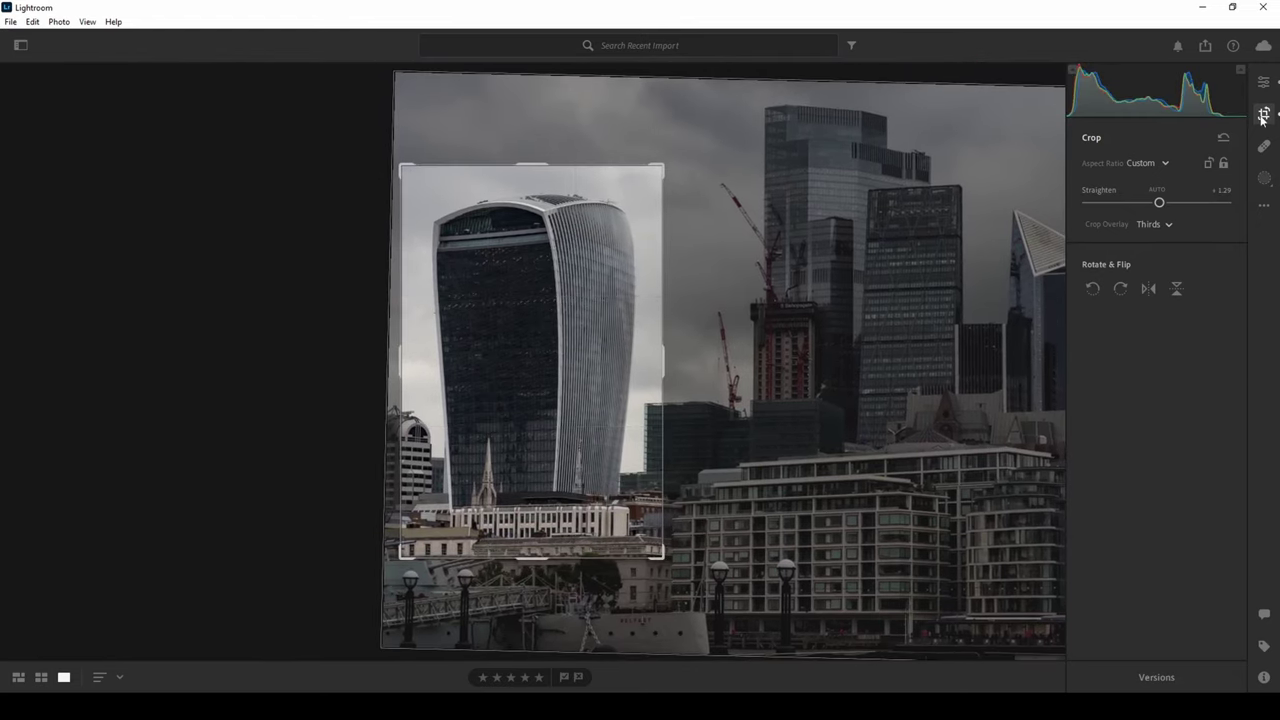
click(1264, 113)
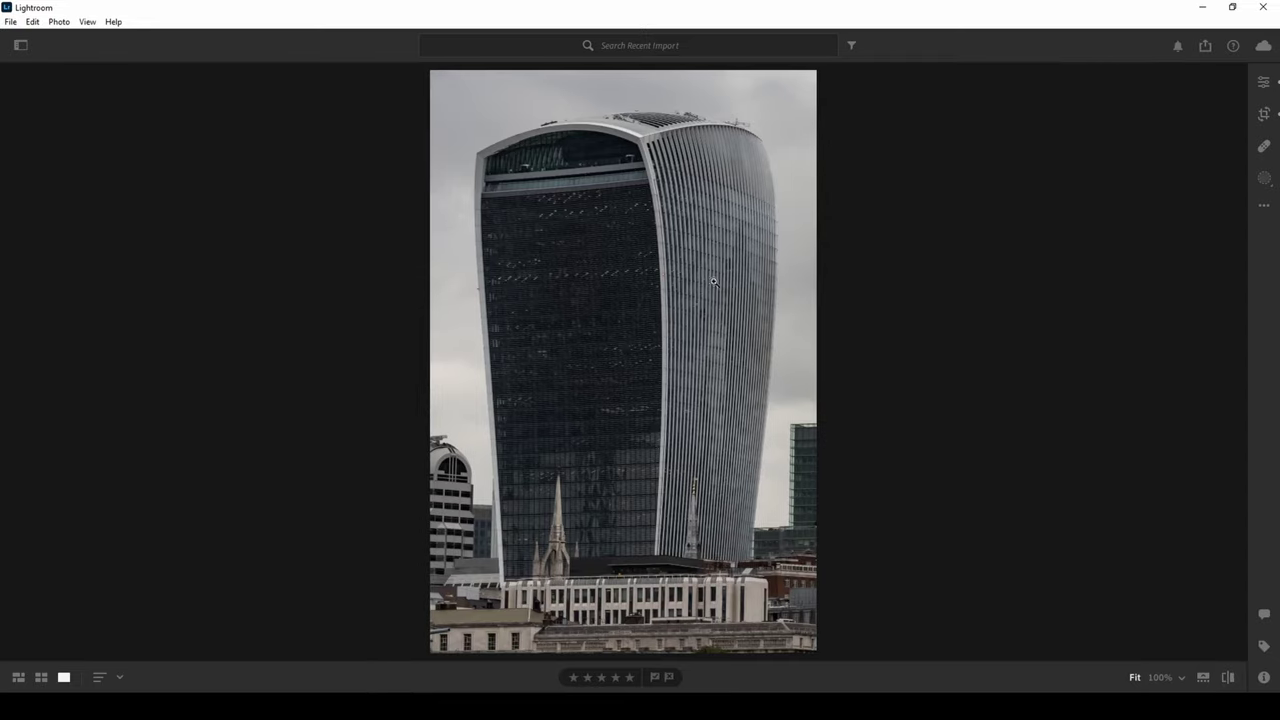
click(1263, 114)
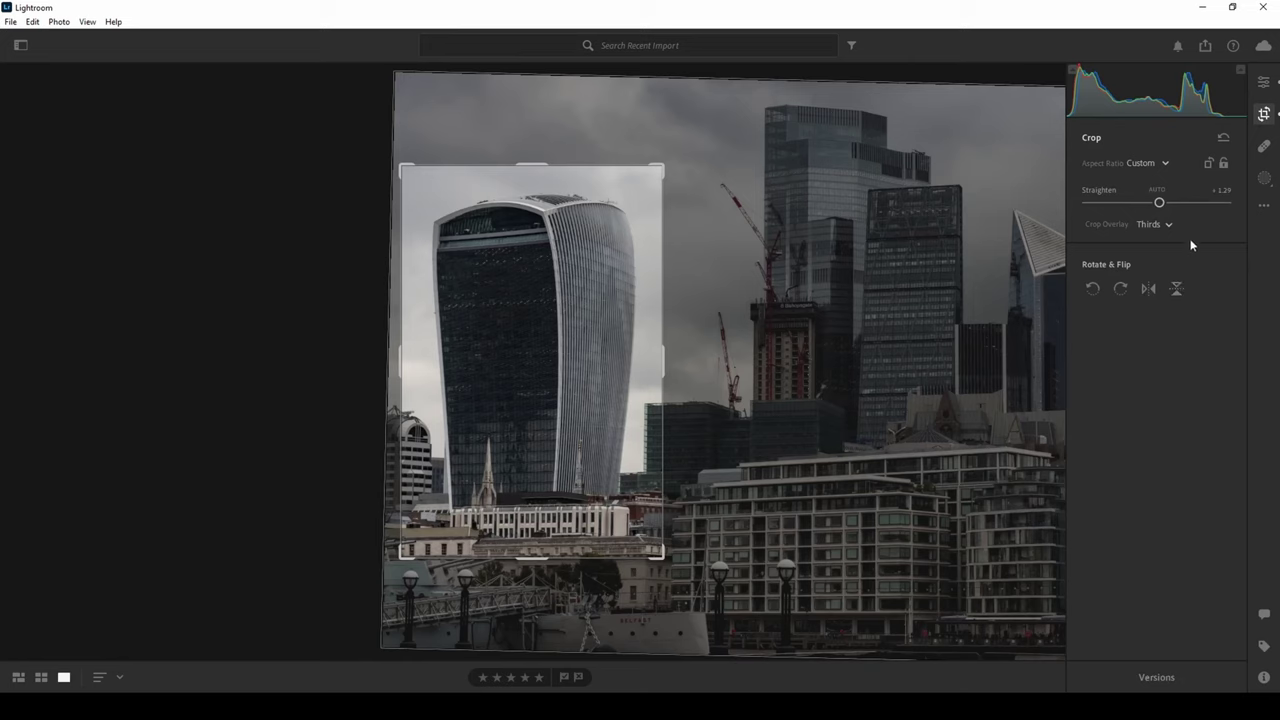
Reset the crop, re-straighten to +1.29, and crop back to a slightly trimmed wide landscape
click(1224, 137)
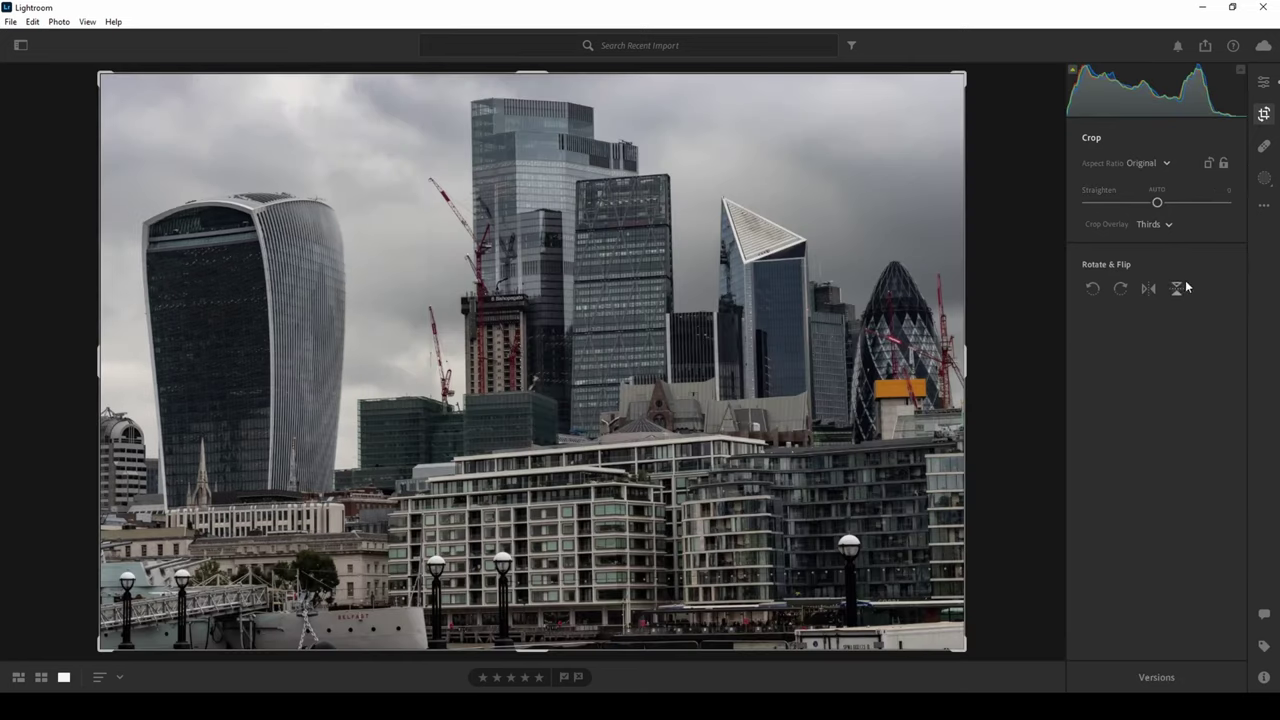
drag(1160, 205, 1163, 207)
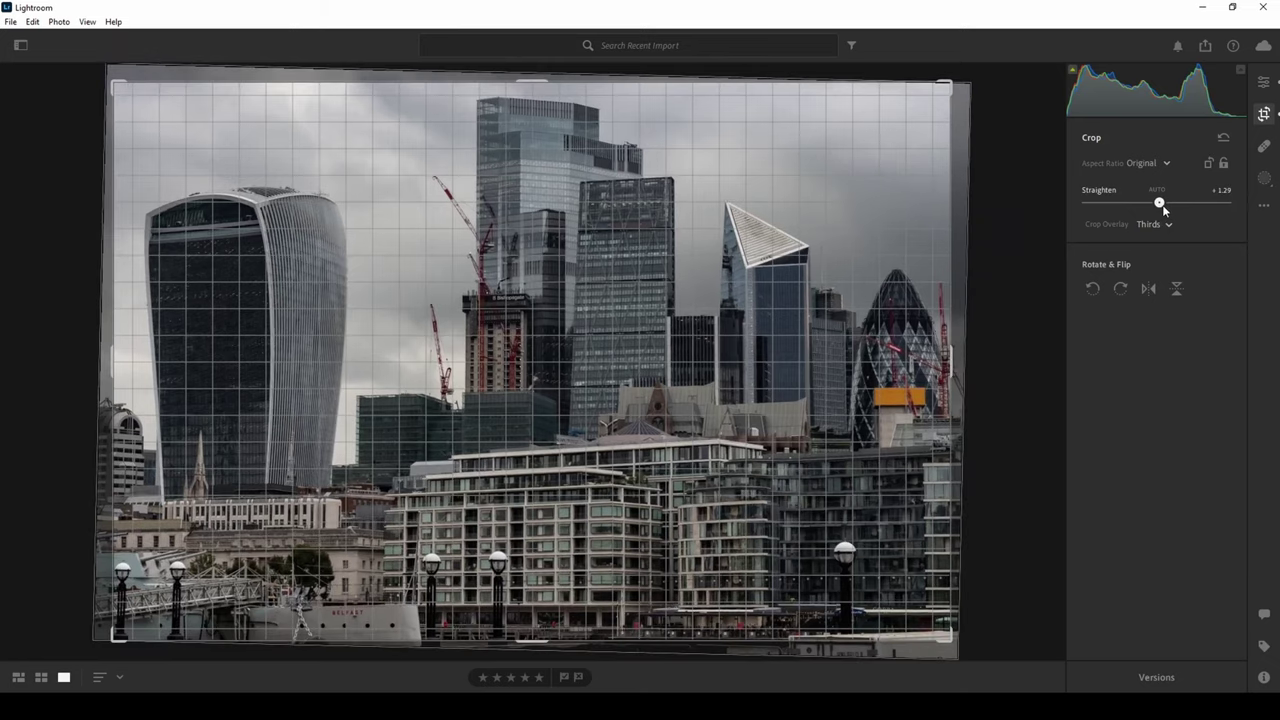
drag(1163, 209, 1163, 209)
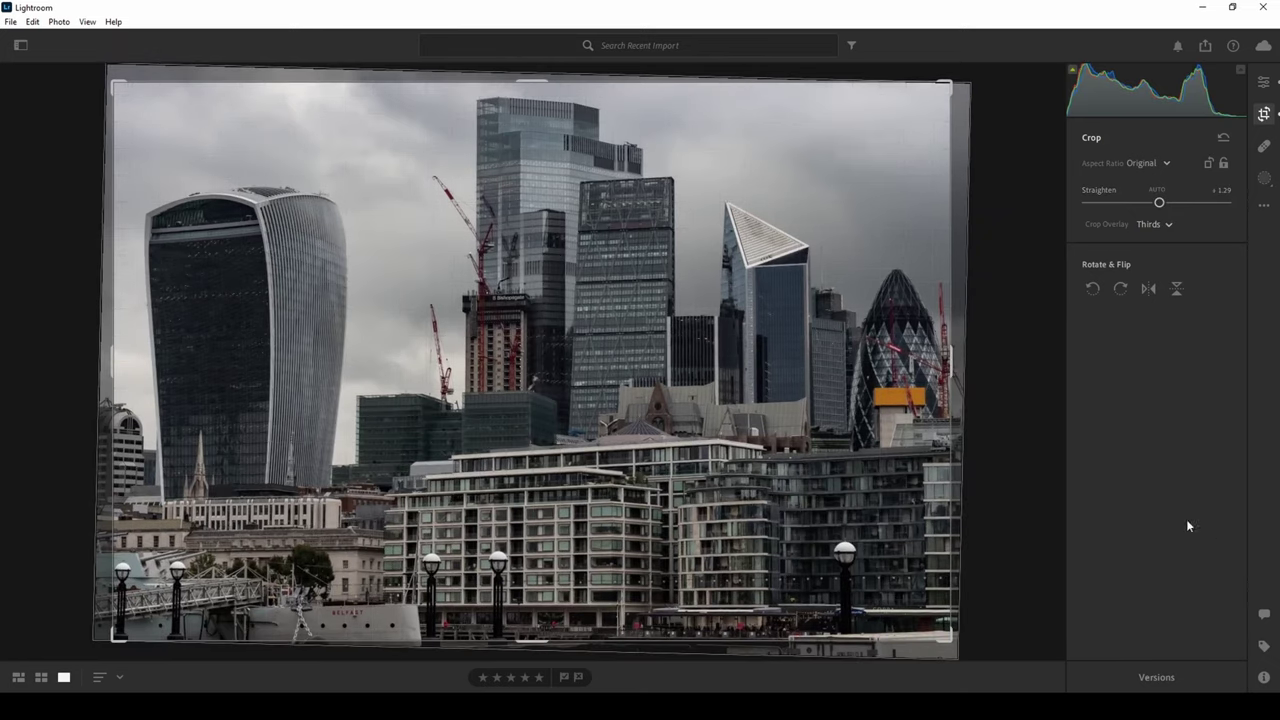
drag(950, 638, 912, 637)
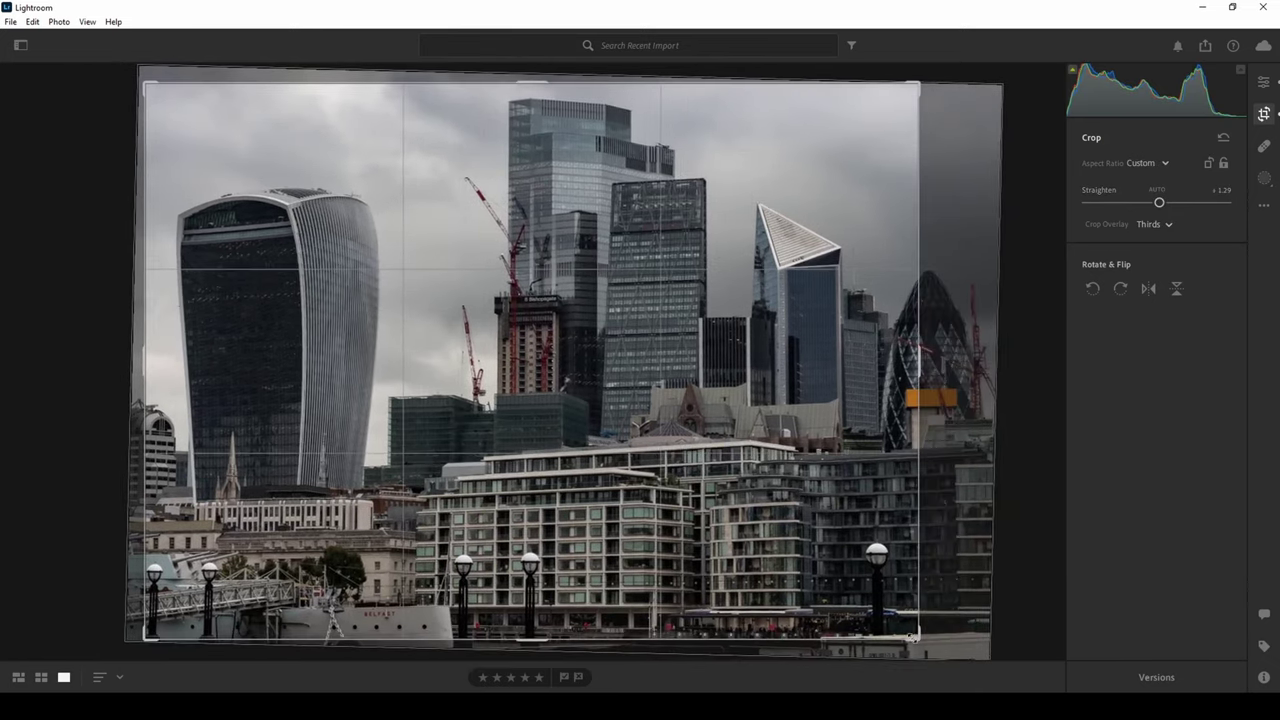
drag(160, 640, 176, 636)
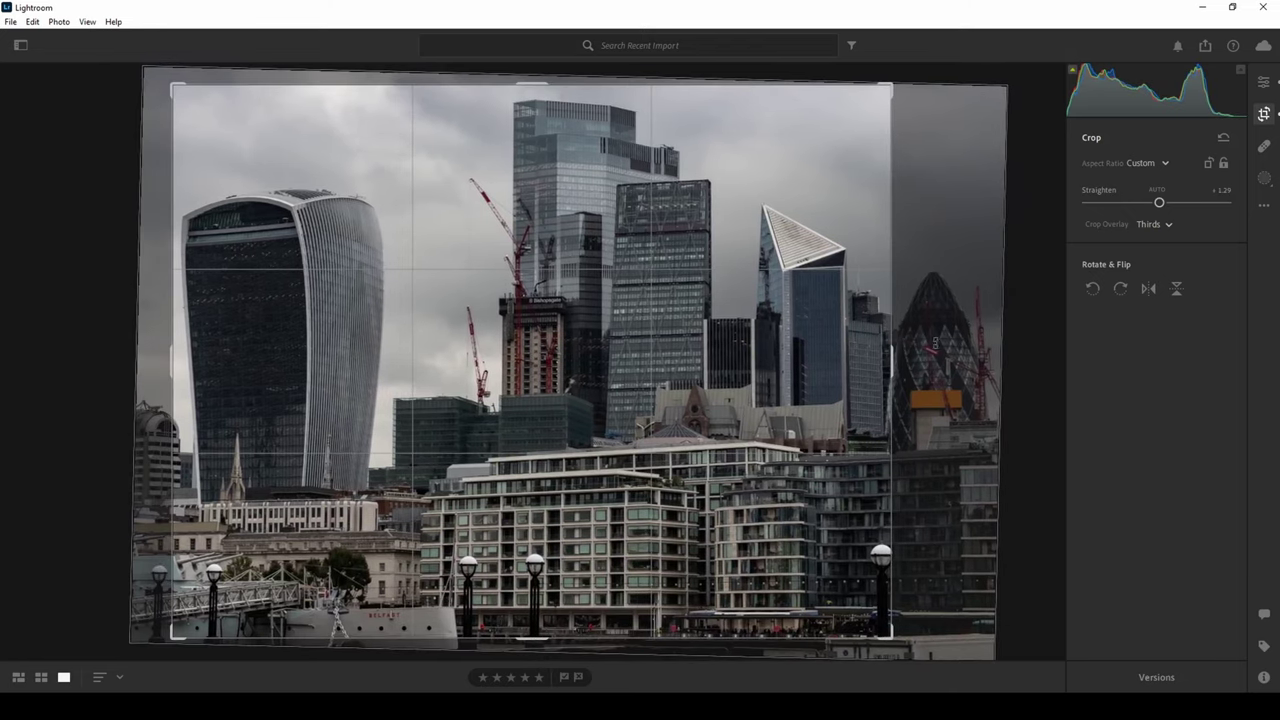
drag(890, 617, 945, 632)
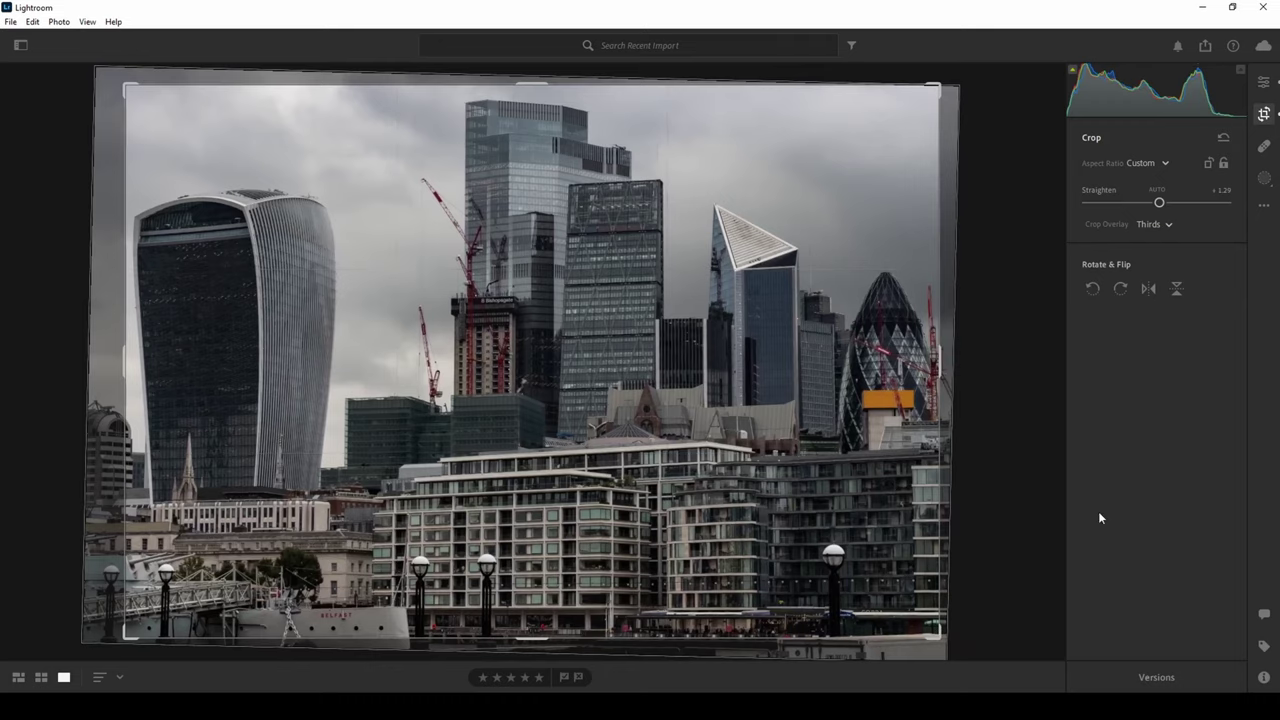
click(1265, 117)
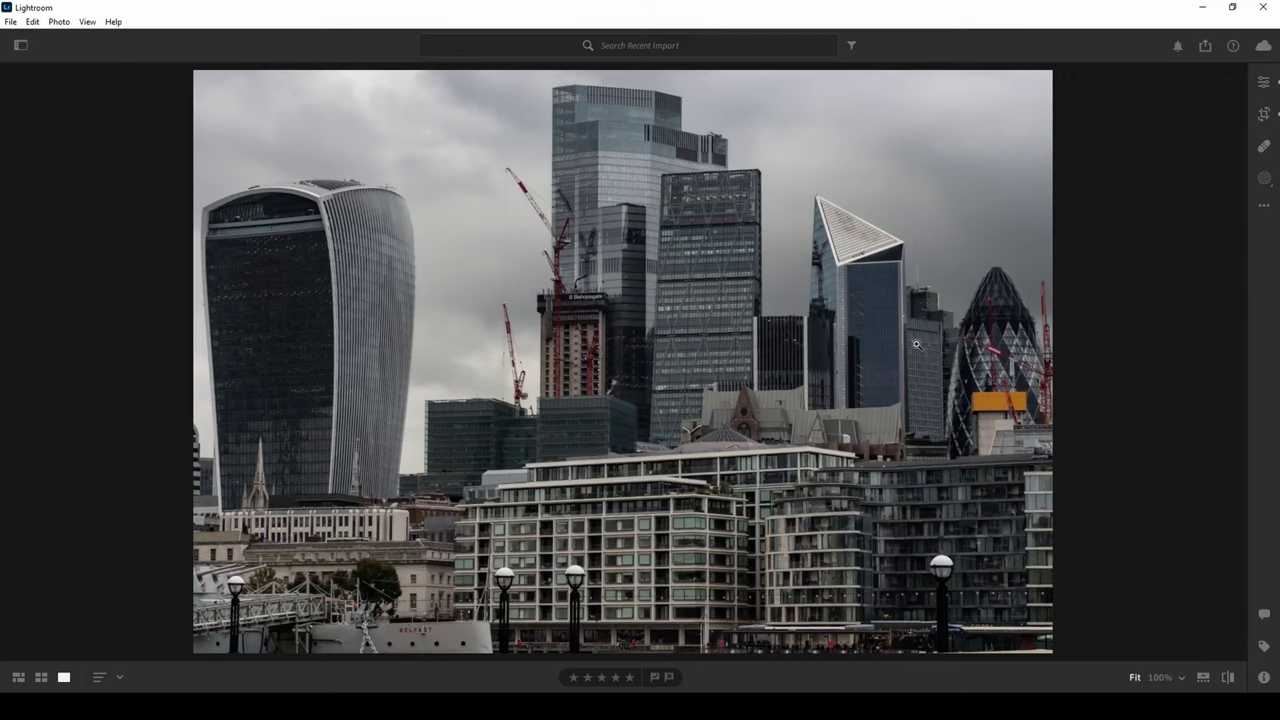
Reopen Crop and rotate the photo left and right in quarter turns, ending upright
key(c)
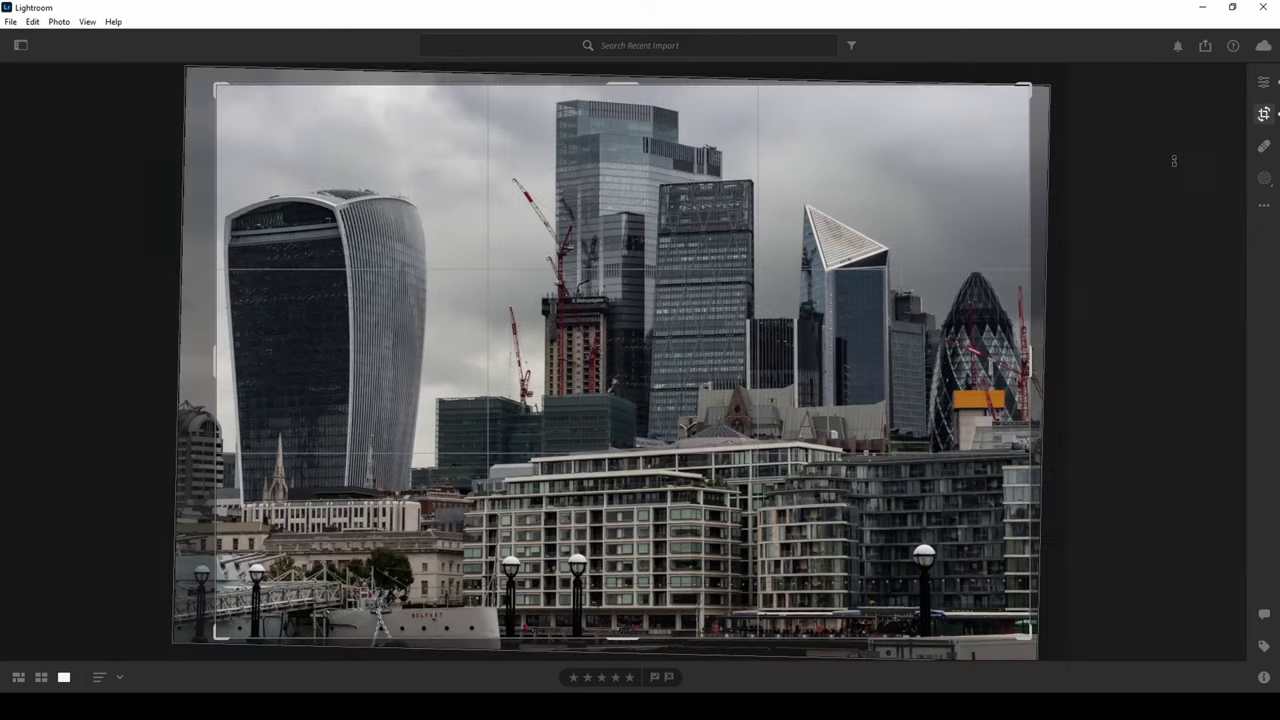
click(1092, 290)
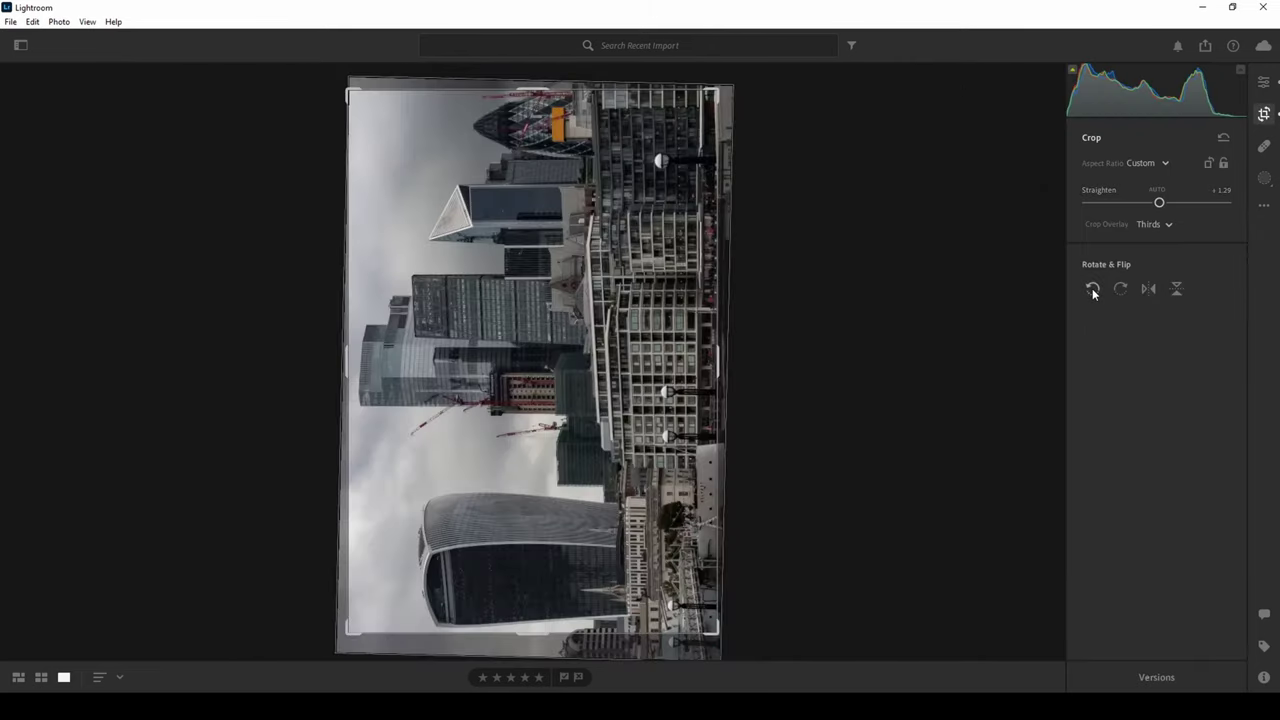
click(1092, 290)
click(1092, 290)
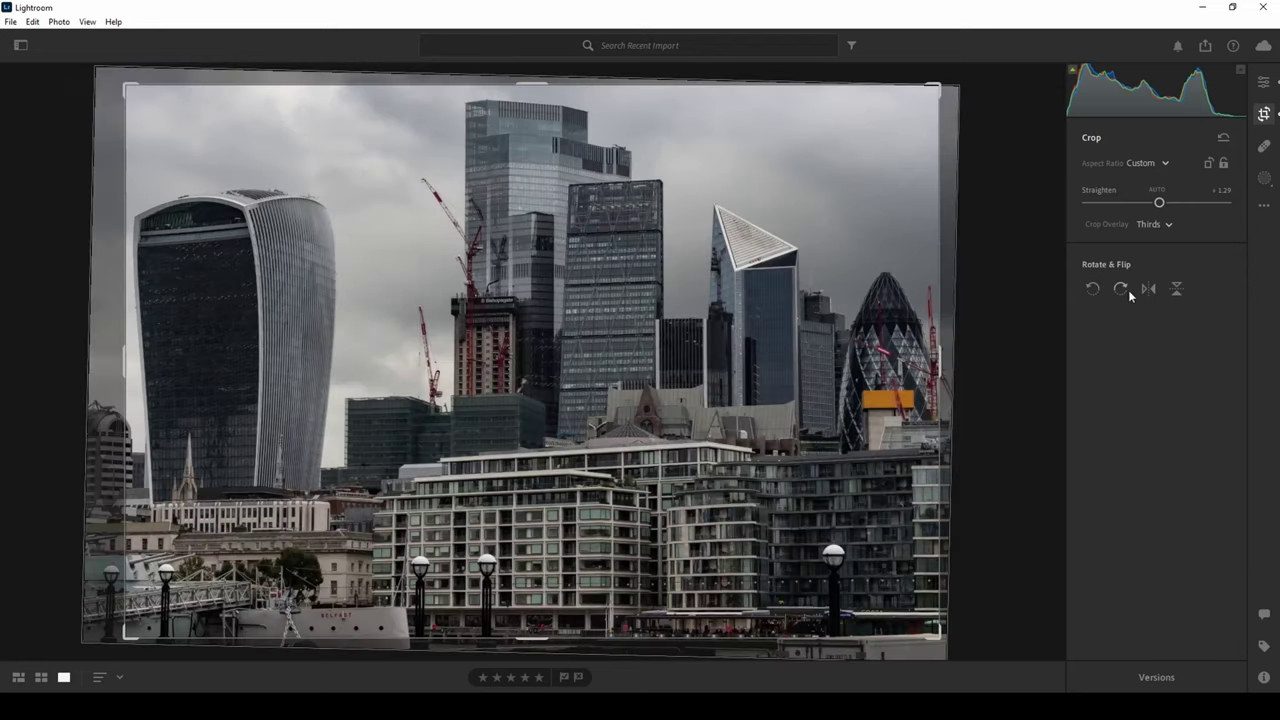
click(1125, 290)
click(1124, 290)
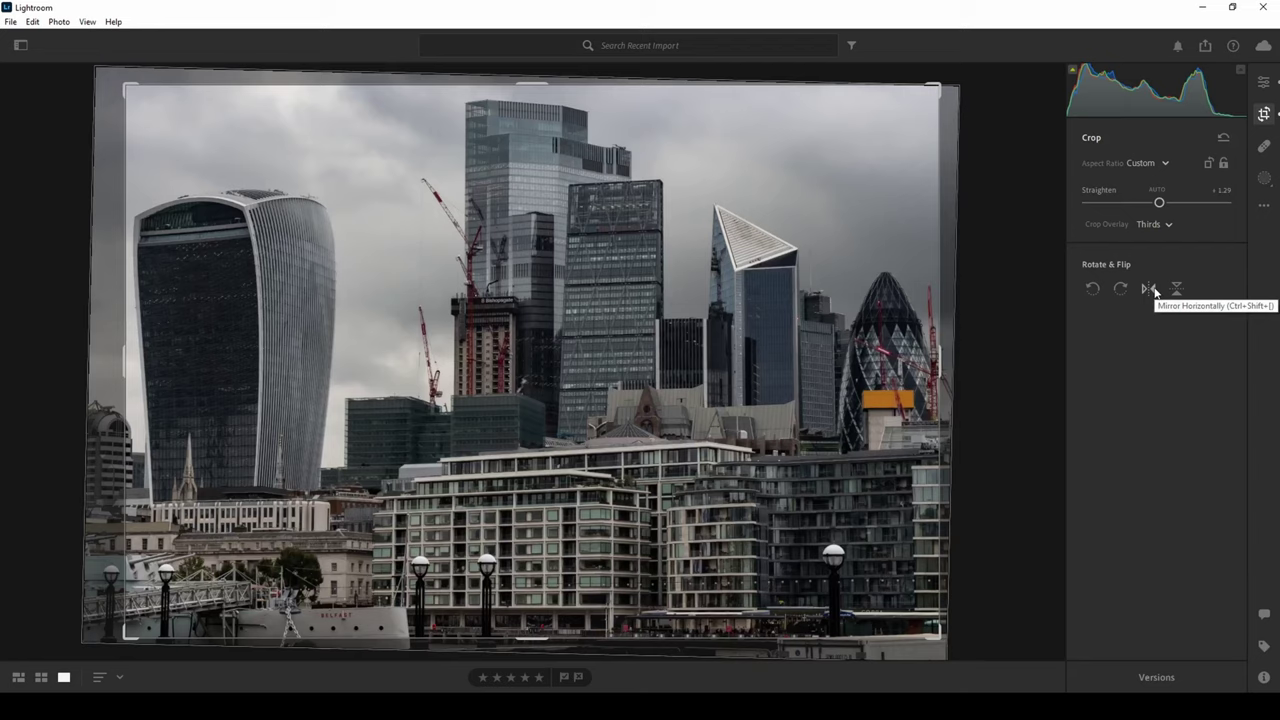
Flip the photo horizontally and vertically, reversing each flip so it ends unmirrored and upright
click(1150, 289)
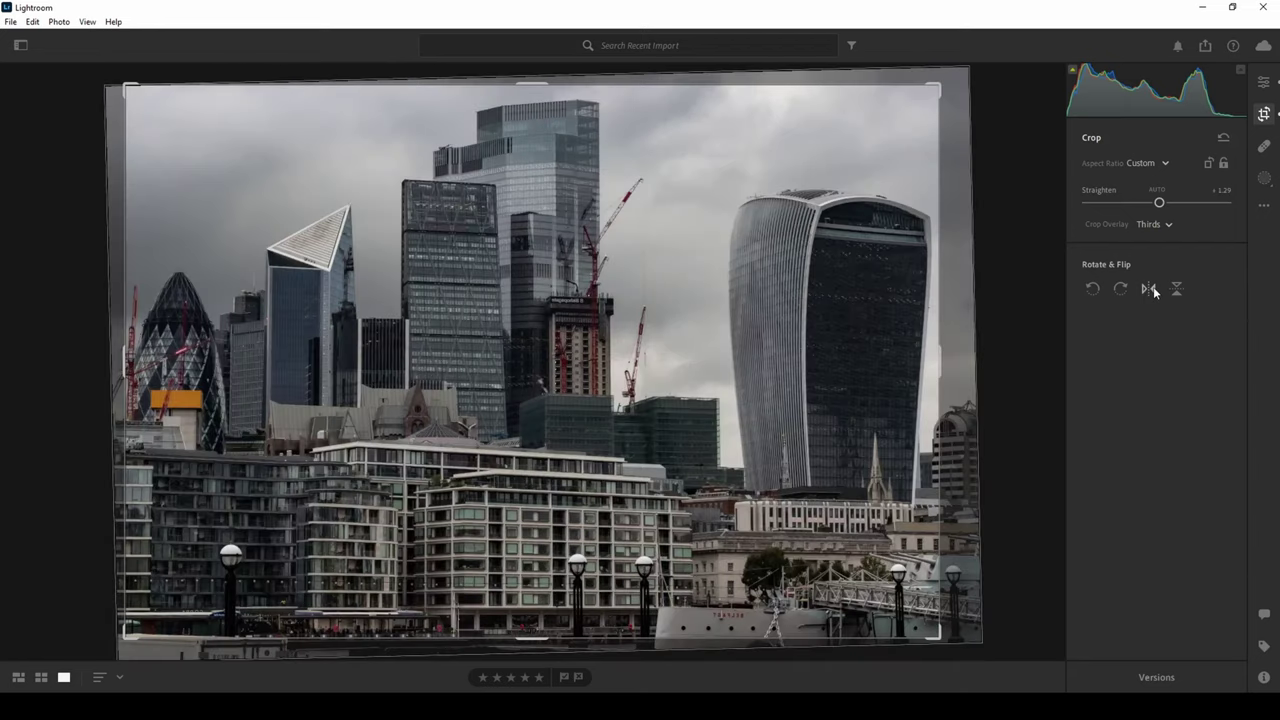
click(1150, 289)
click(1150, 289)
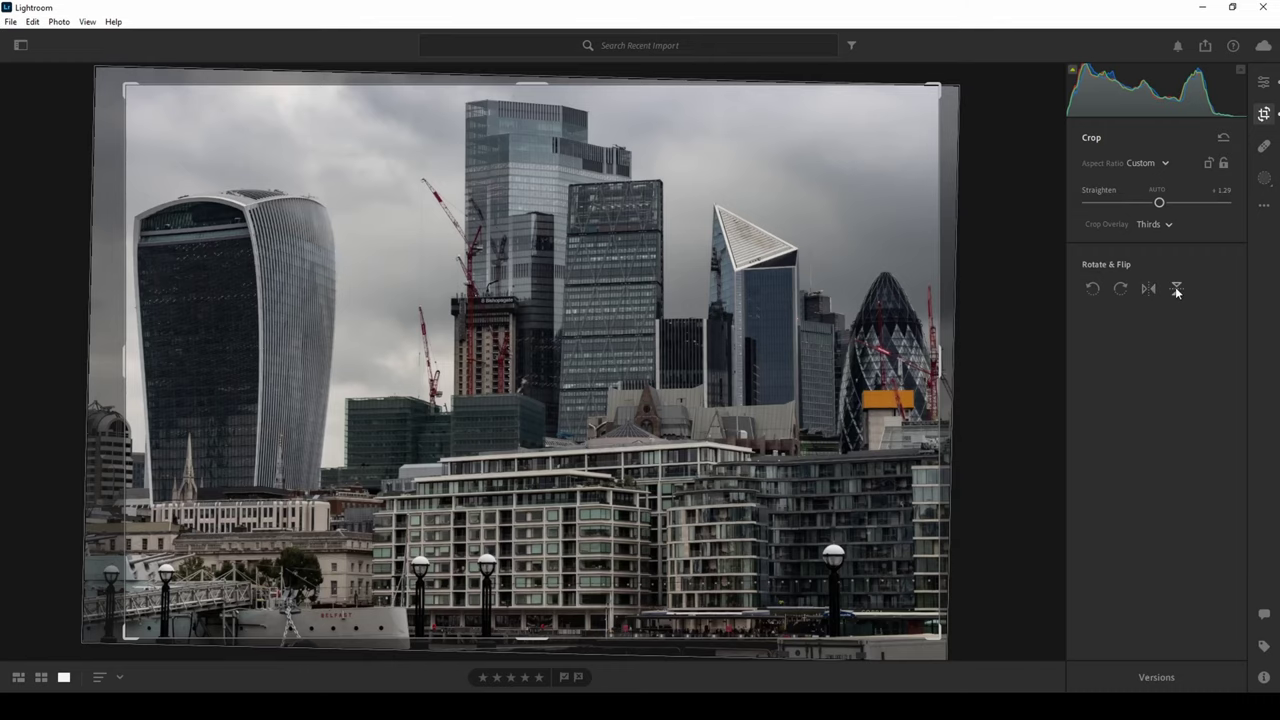
click(1176, 289)
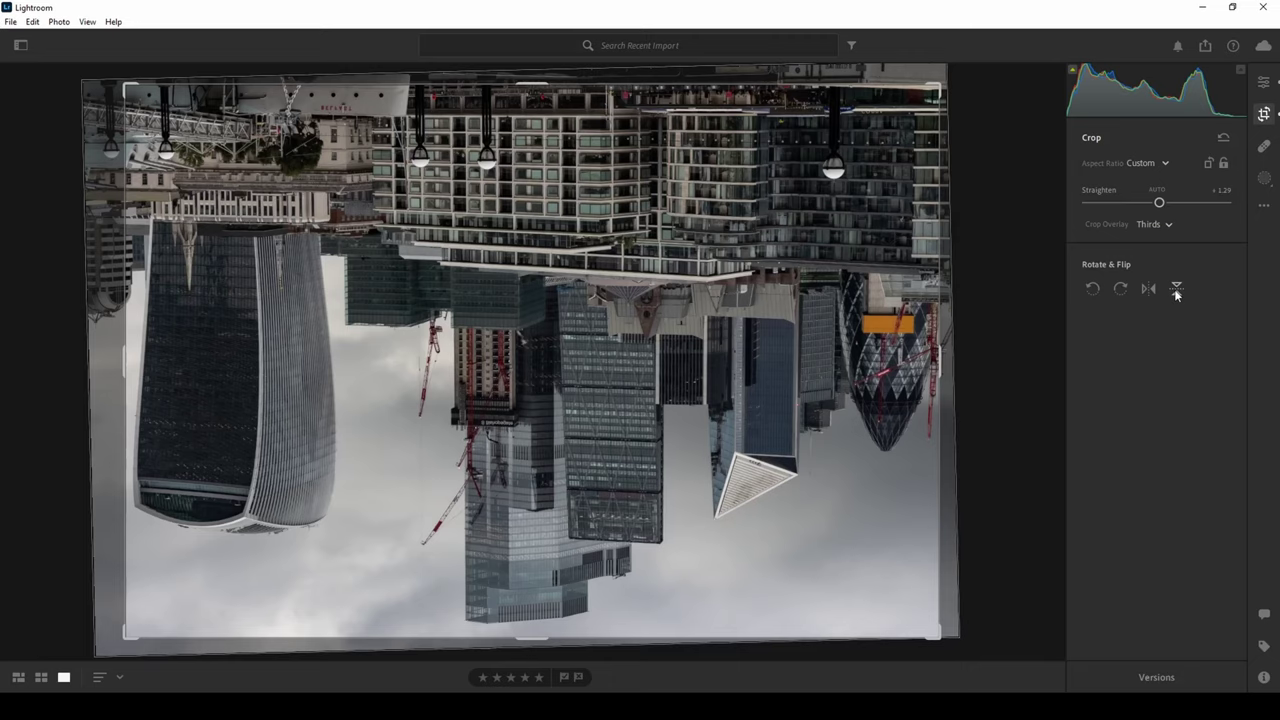
click(1176, 289)
click(1177, 289)
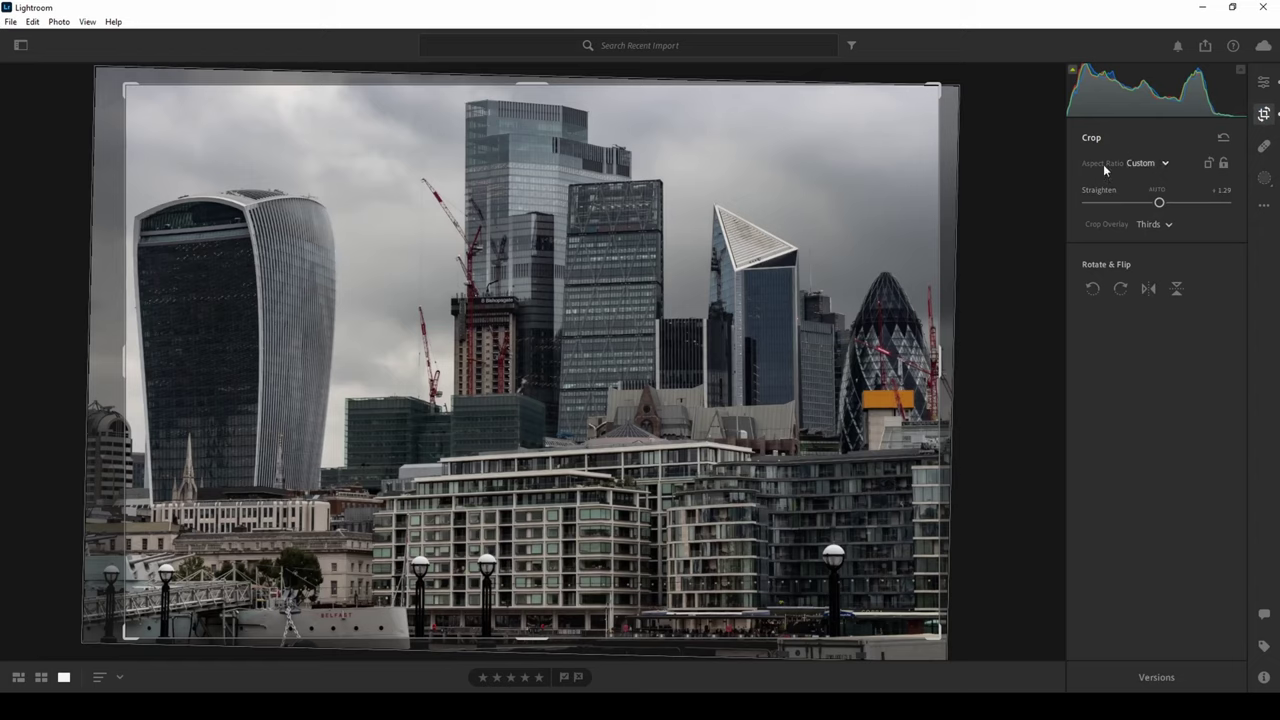
Apply a square 1 x 1 crop with the skyline repositioned inside the frame
click(1165, 163)
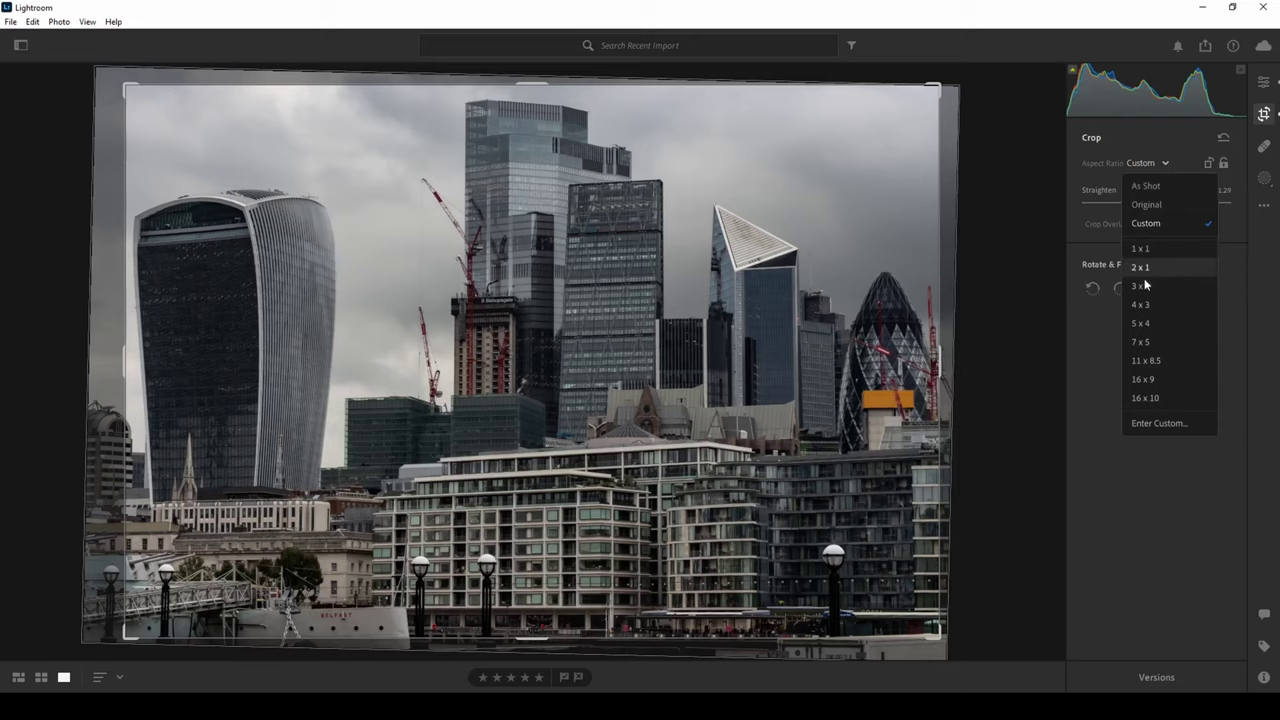
click(1152, 247)
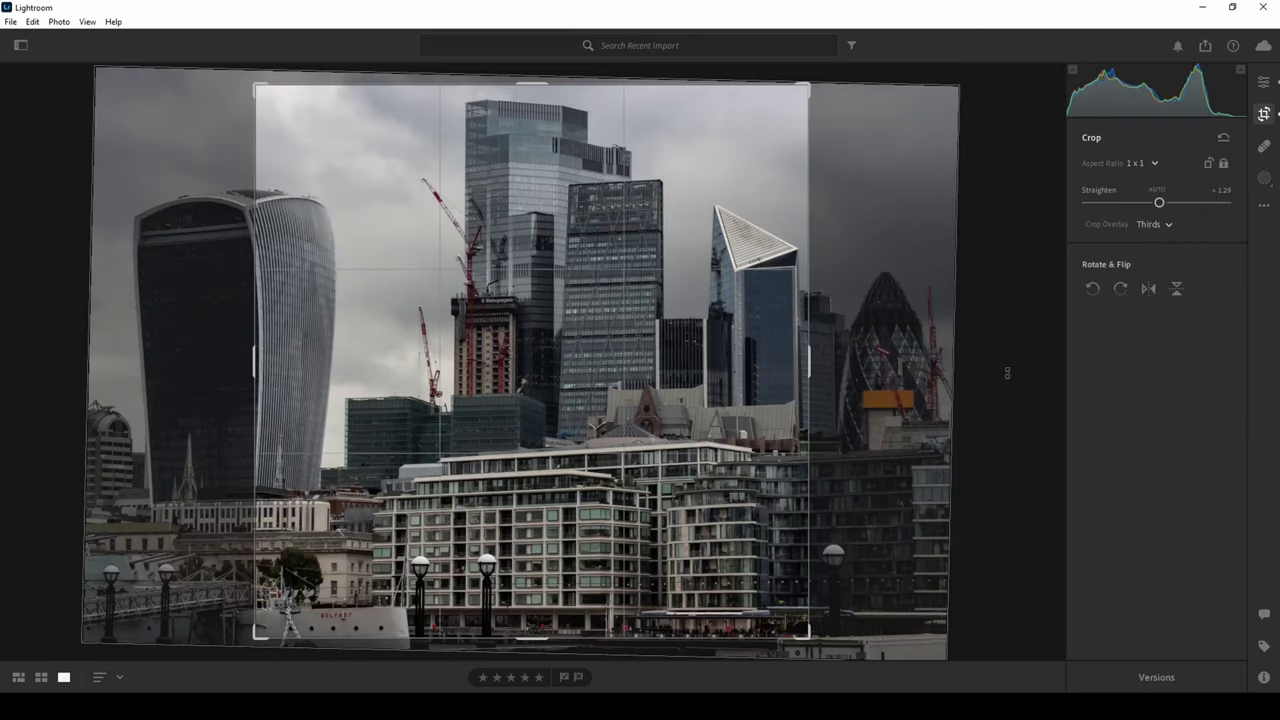
mouse_move(518, 447)
mouse_down()
mouse_move(648, 441)
mouse_move(464, 477)
mouse_move(709, 506)
mouse_up()
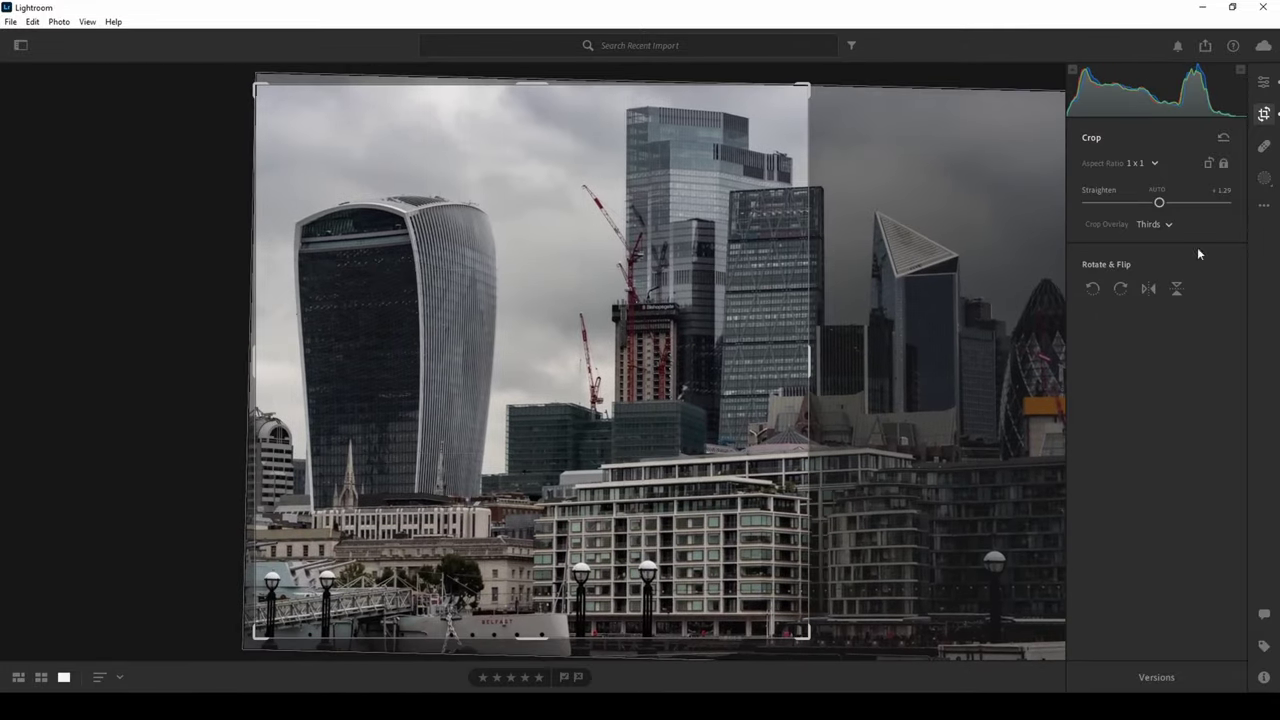
drag(711, 352, 689, 363)
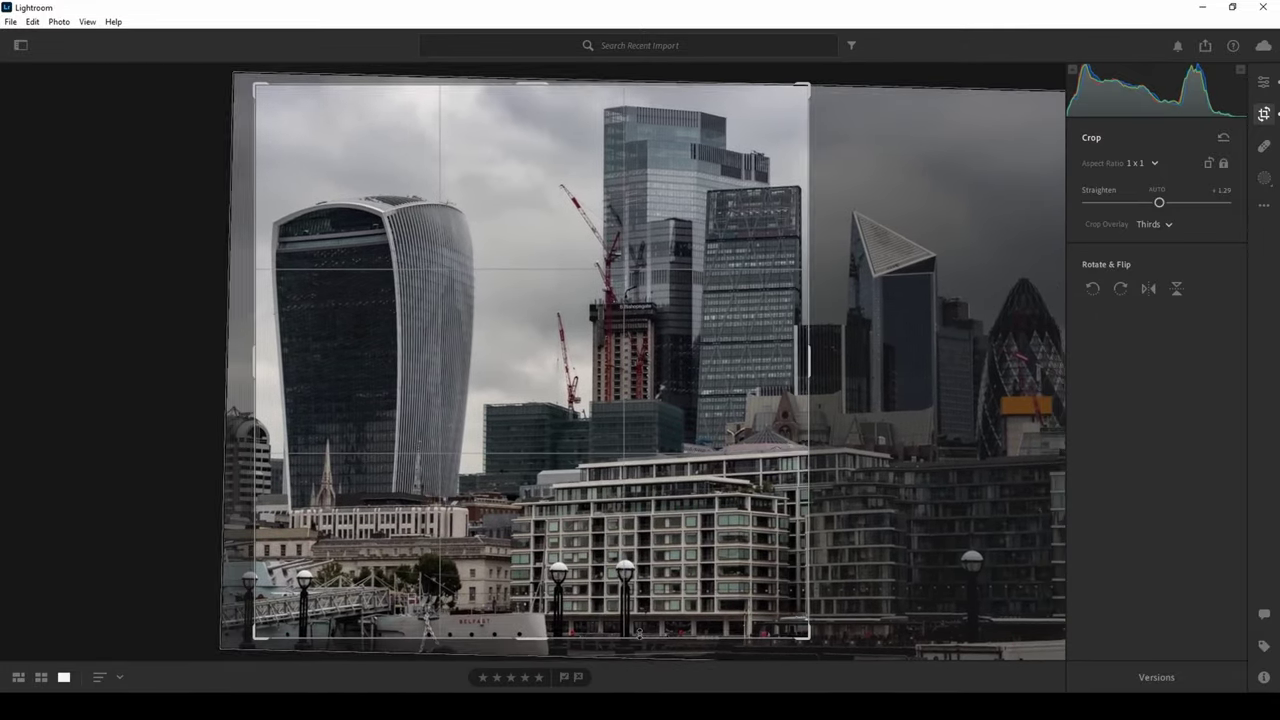
click(1264, 116)
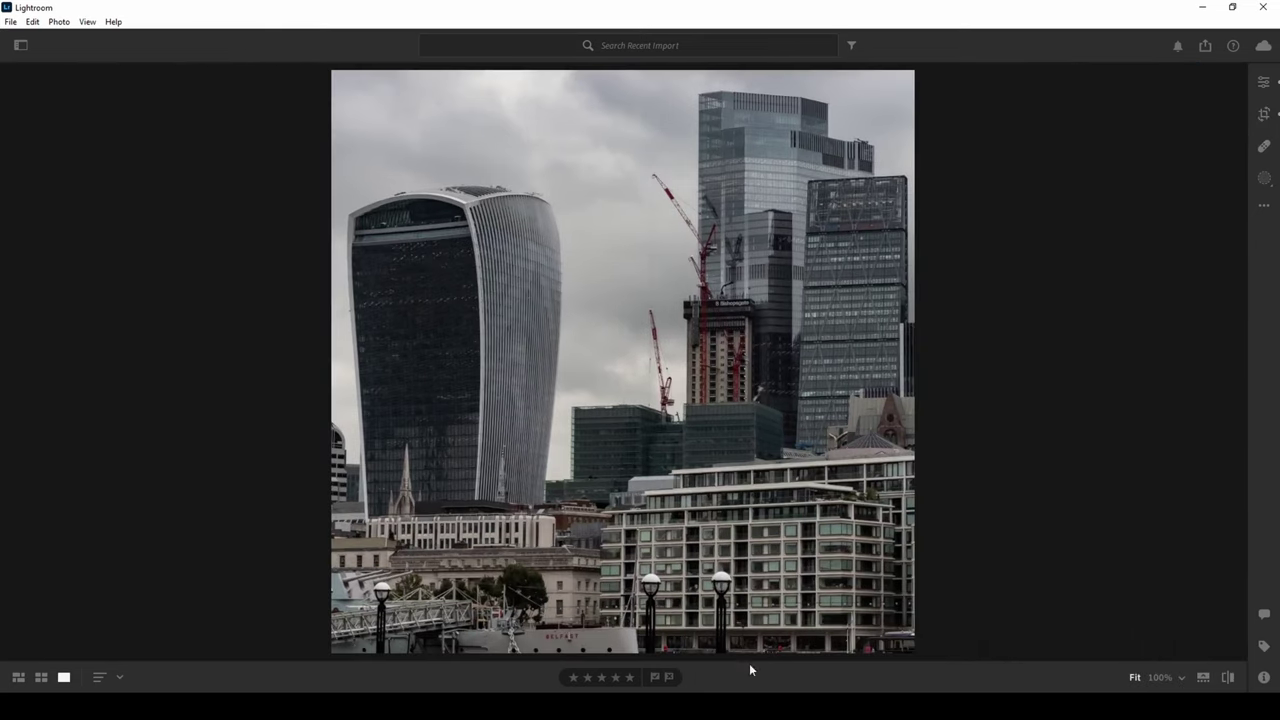
Reopen Crop and set the aspect ratio to As Shot
click(1264, 114)
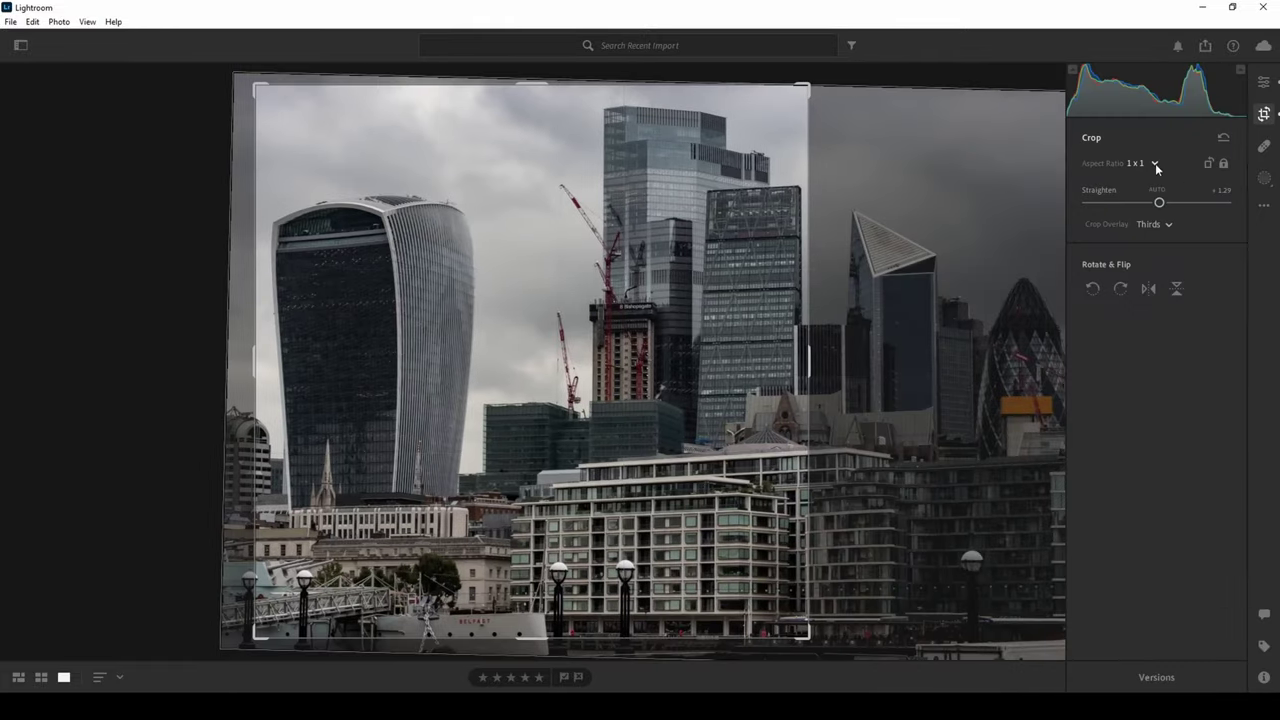
click(1154, 163)
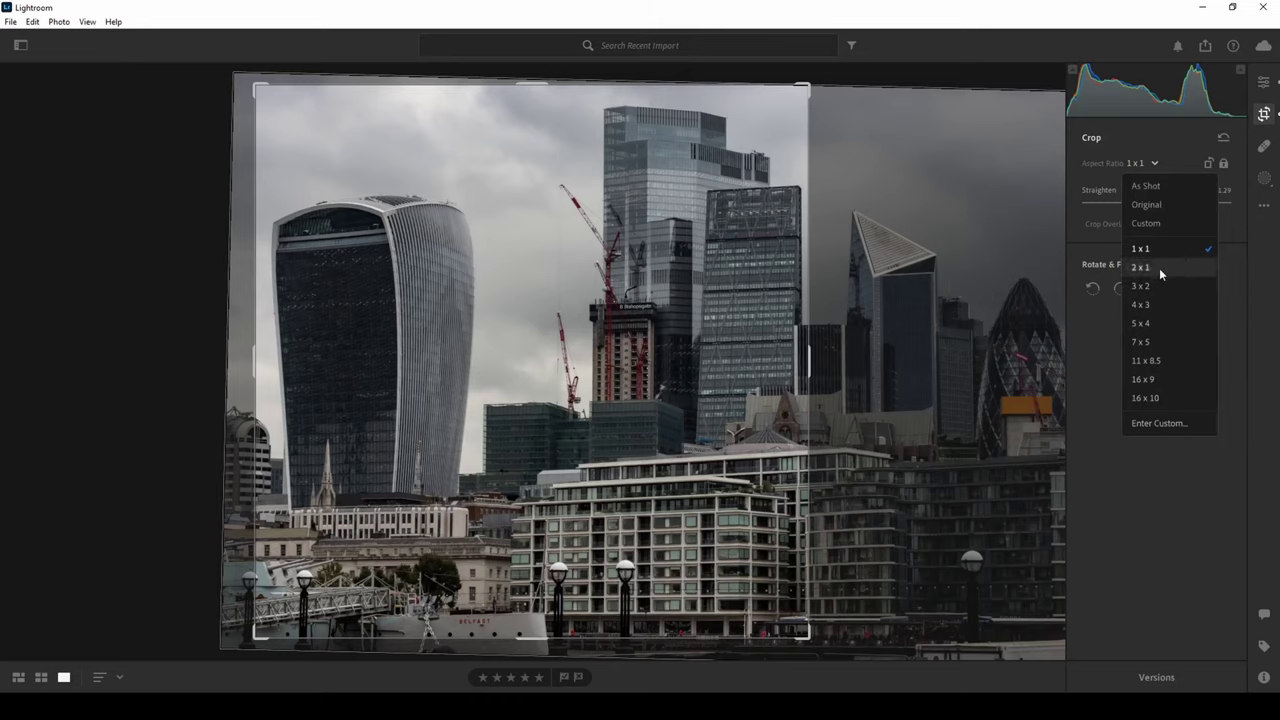
click(1151, 190)
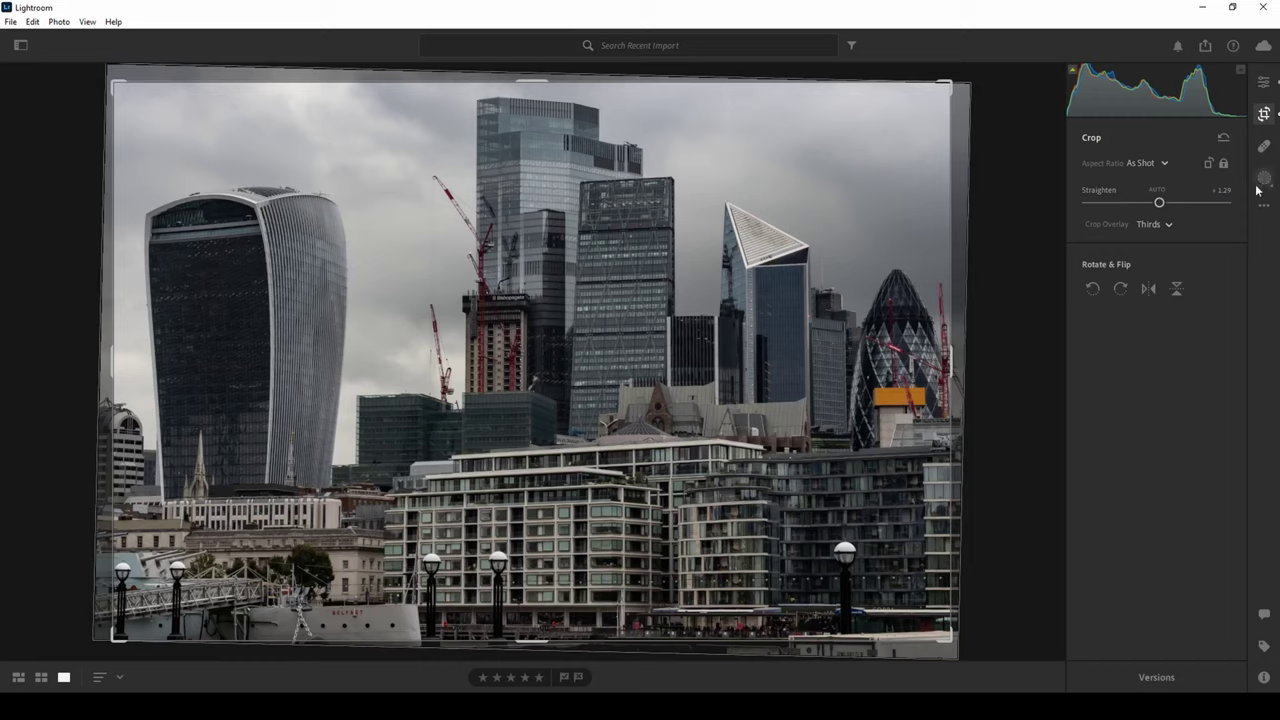
click(113, 21)
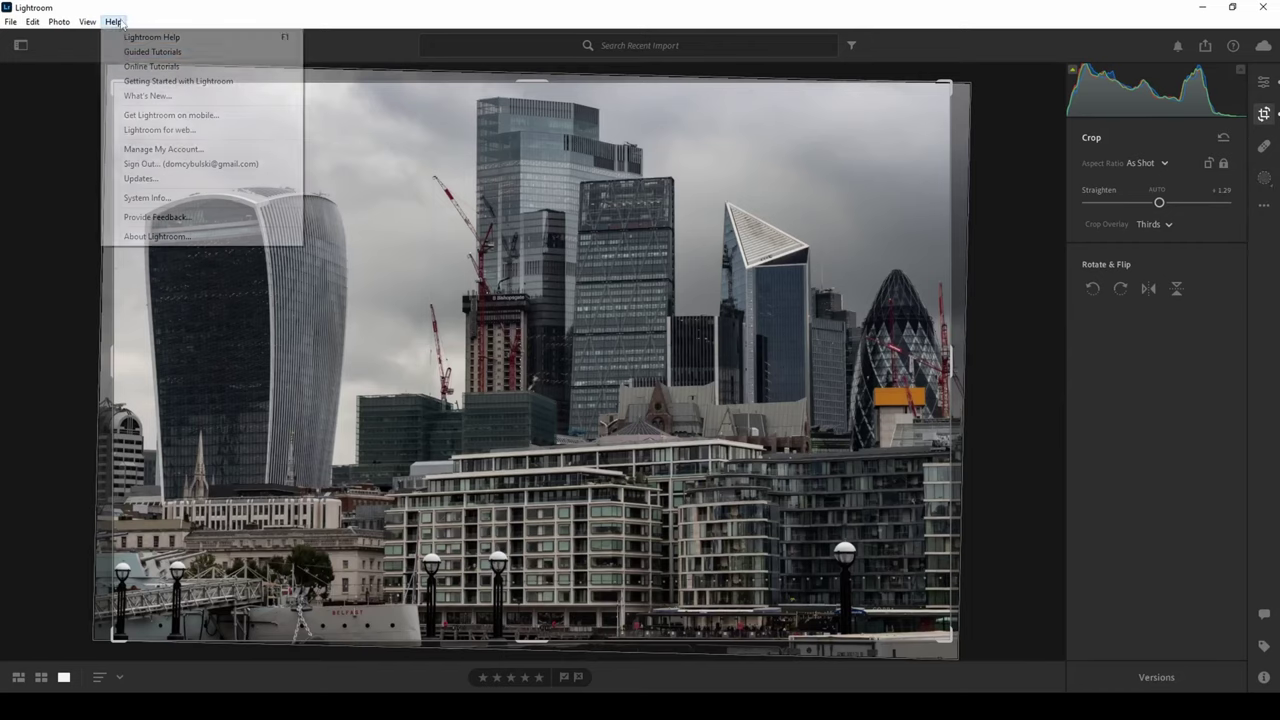
click(160, 237)
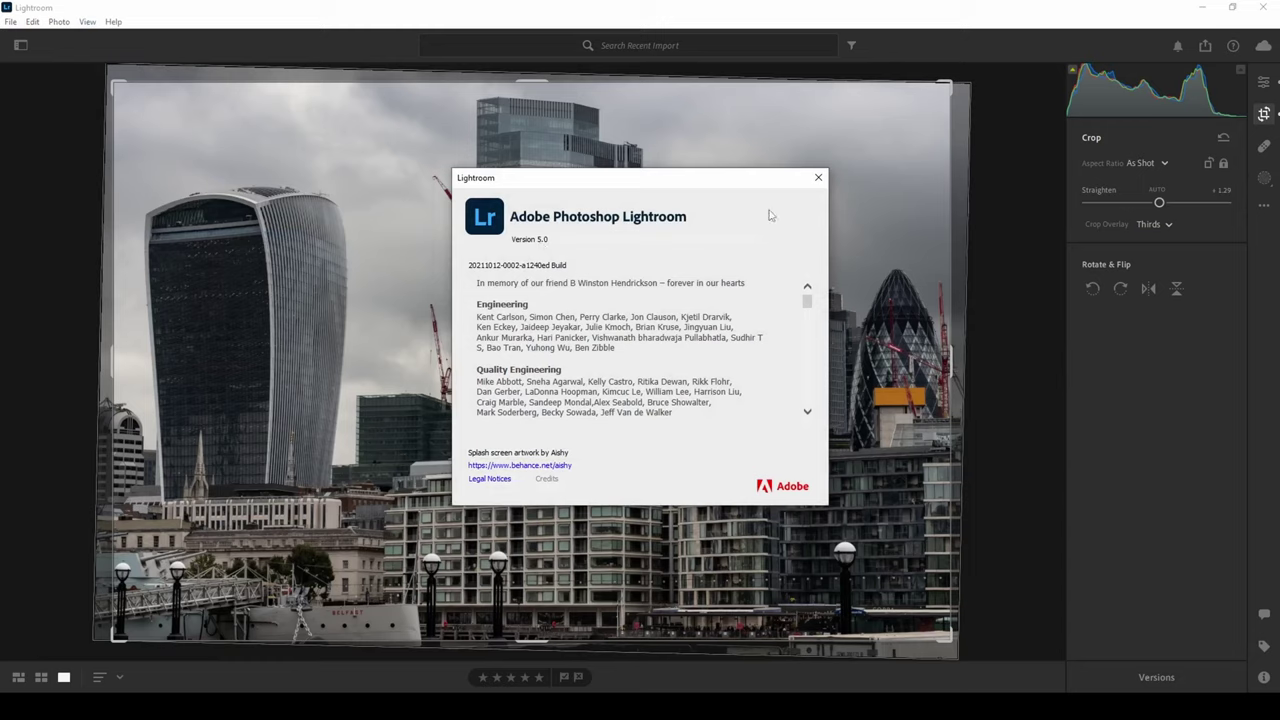
click(818, 178)
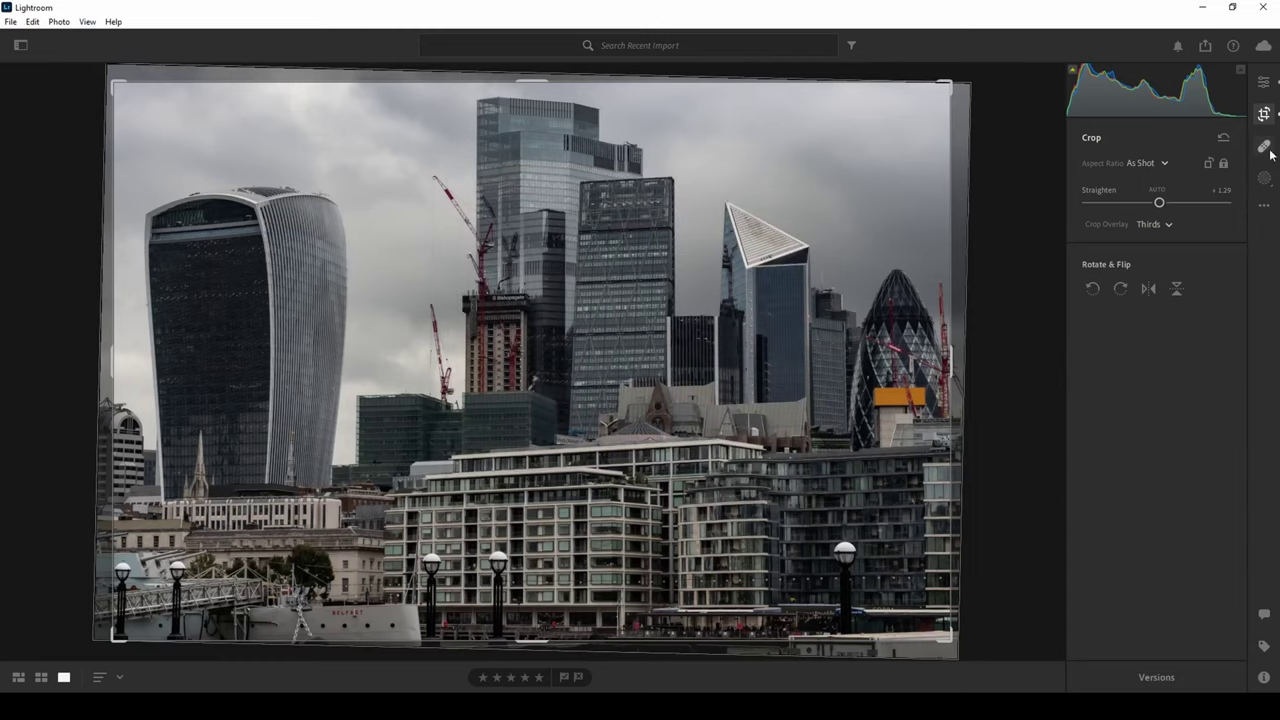